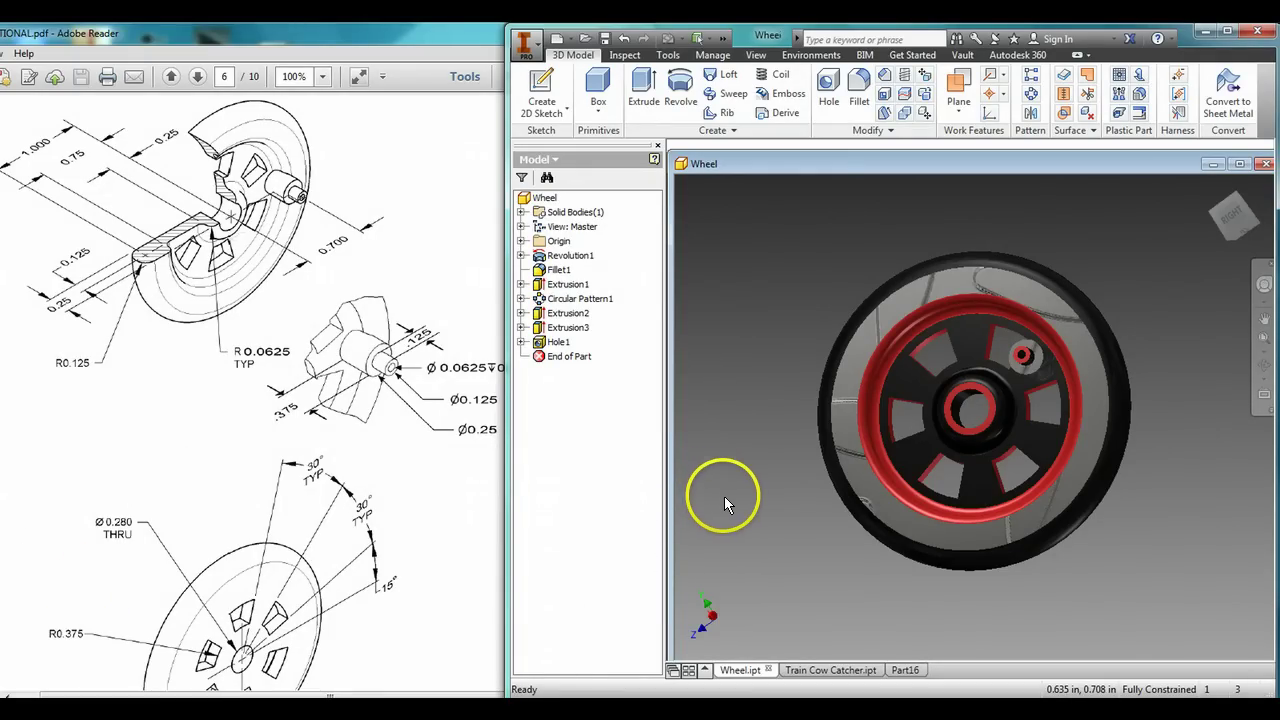
Orbit the finished wheel to inspect it, then switch to the Train Cow Catcher document
{"action": "left_click", "coordinate": [1262, 365]}
{"action": "left_click_drag", "start_coordinate": [1094, 371], "coordinate": [994, 394]}
{"action": "right_click", "coordinate": [1000, 403]}
{"action": "left_click", "coordinate": [1051, 400]}
{"action": "left_click", "coordinate": [1213, 163]}
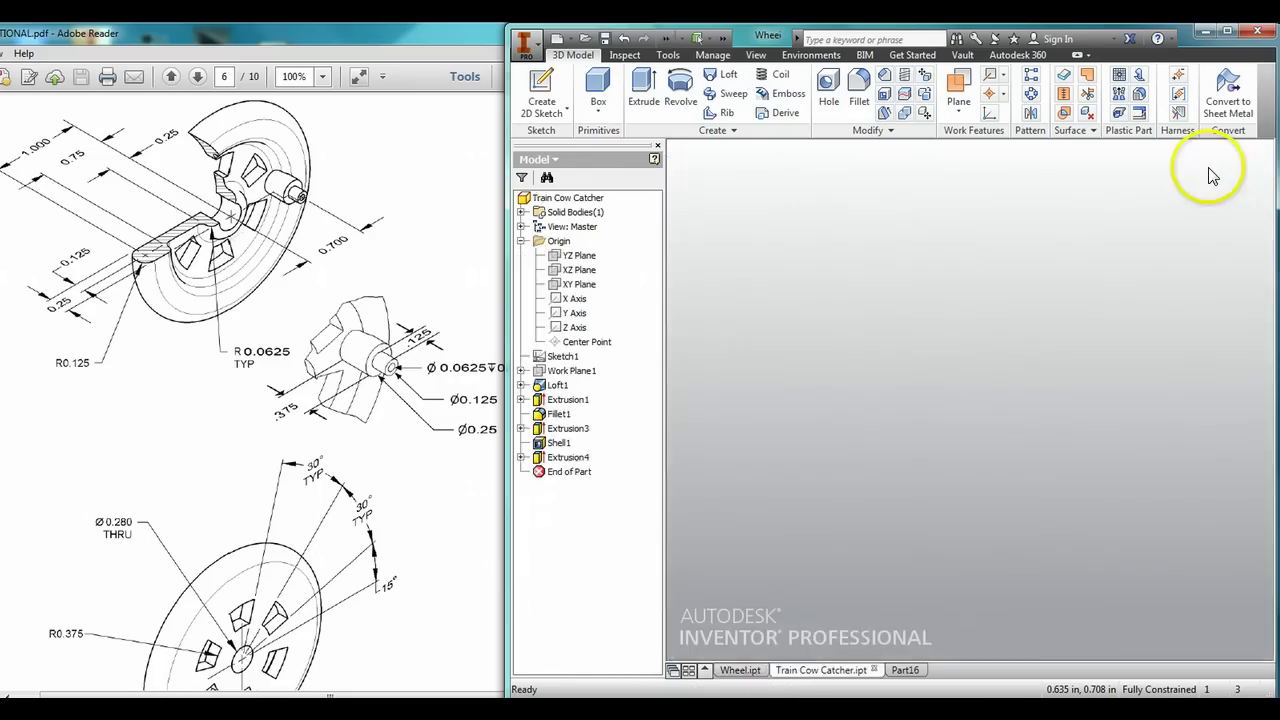
In Part16's sketch, draw a 0.25 in vertical line up from the origin
{"action": "left_click", "coordinate": [908, 670]}
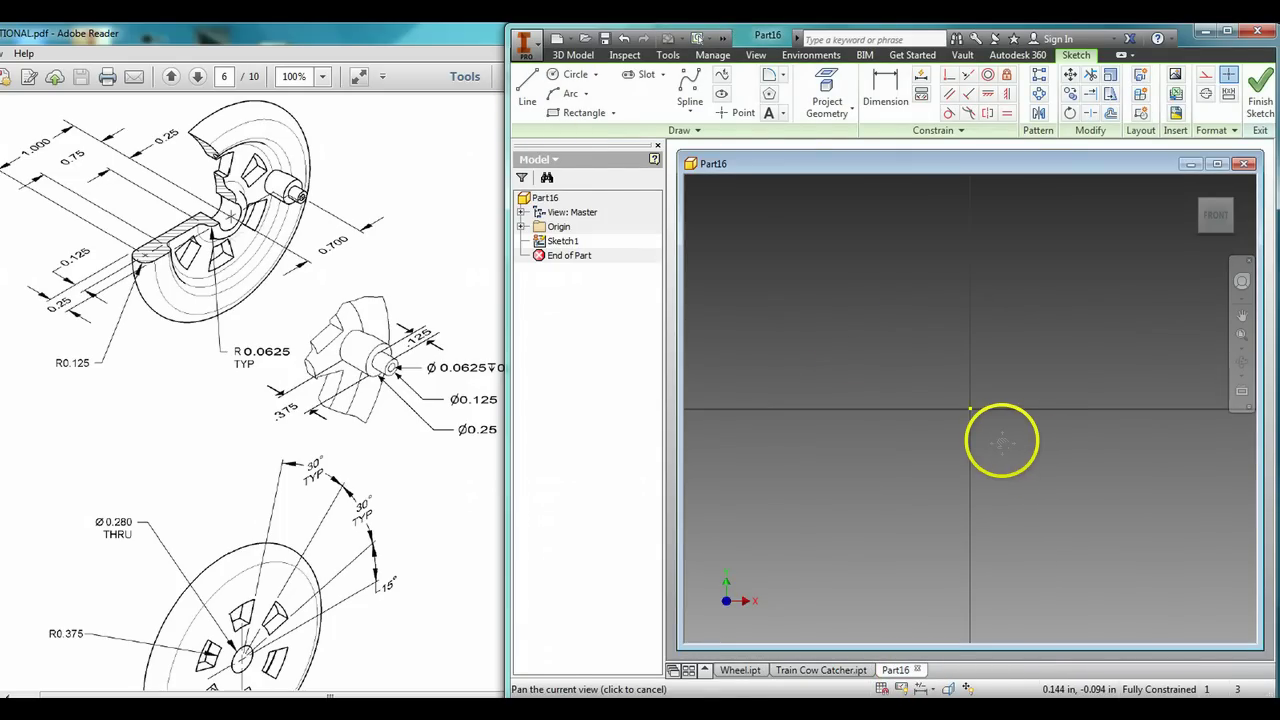
{"action": "middle_click_drag", "start_coordinate": [997, 437], "coordinate": [806, 420]}
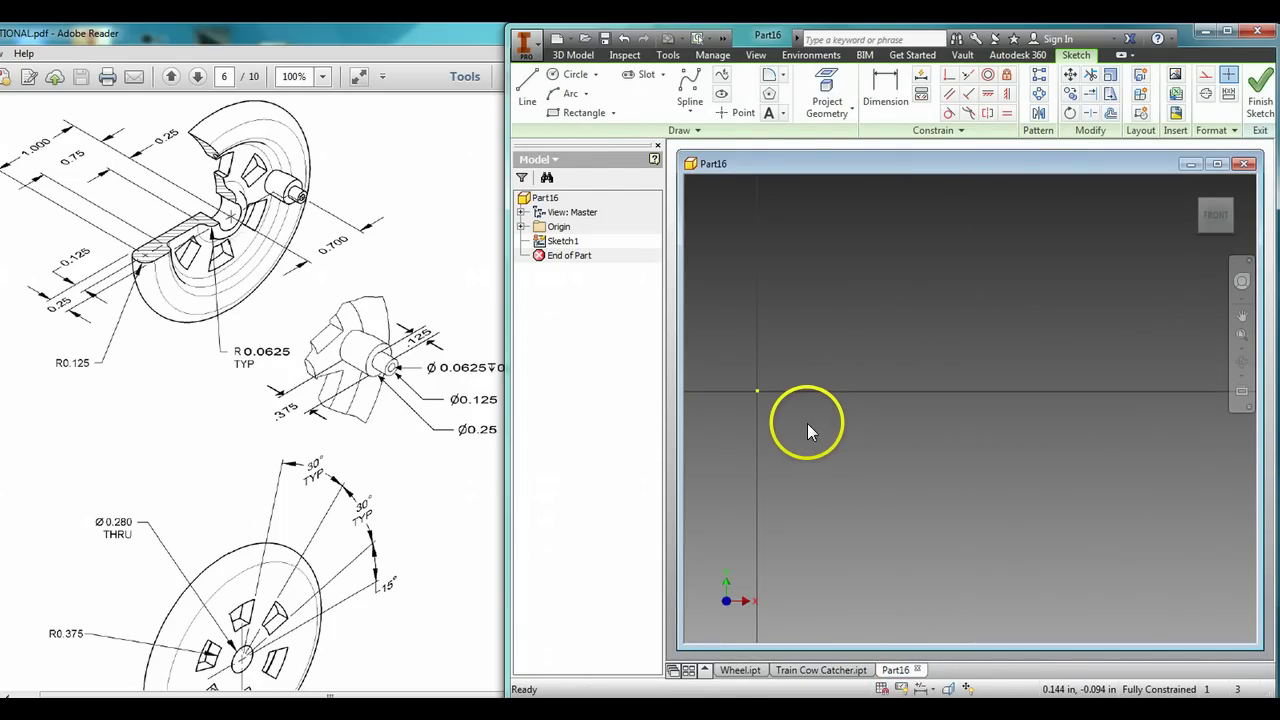
{"action": "left_click", "coordinate": [290, 205]}
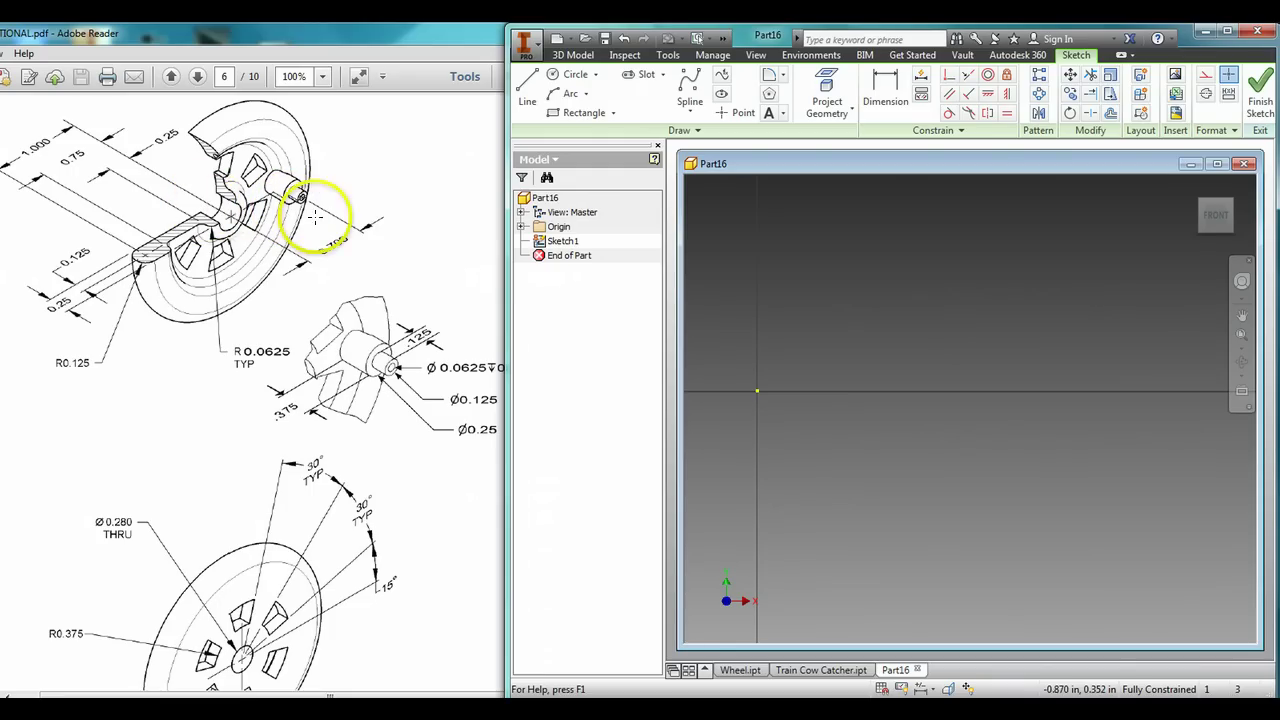
{"action": "left_click", "coordinate": [527, 85]}
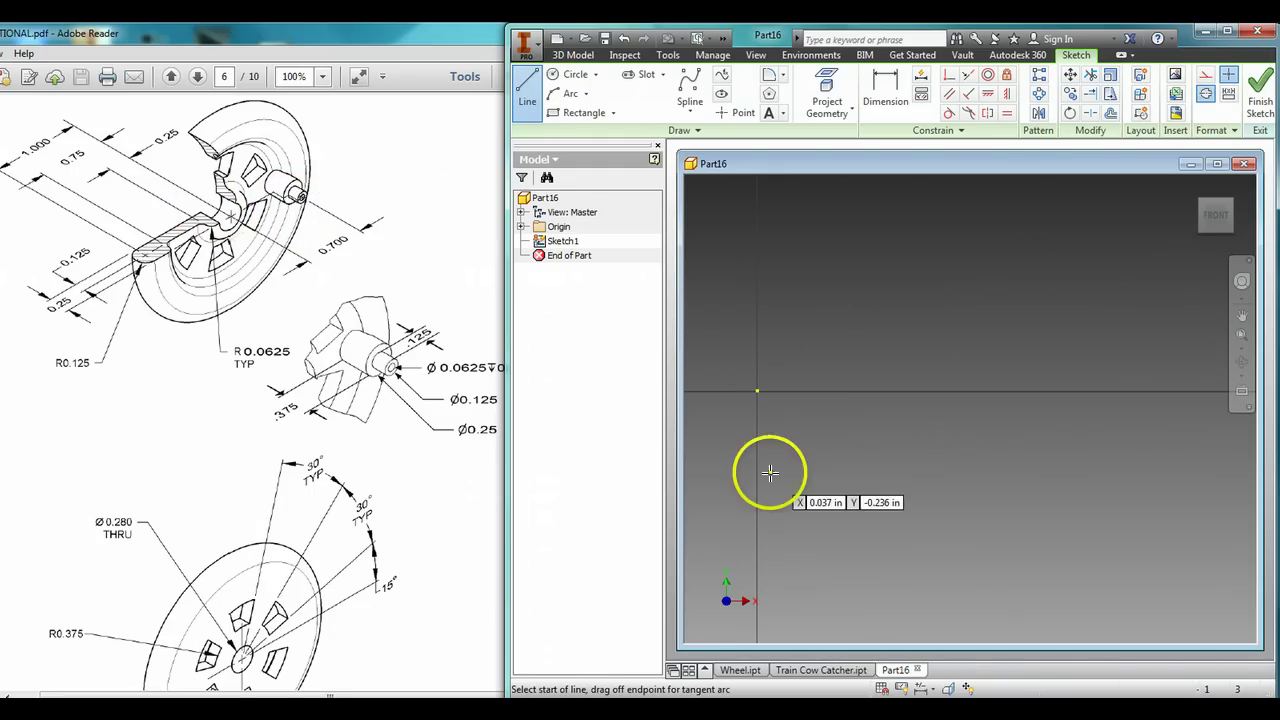
{"action": "left_click", "coordinate": [756, 390]}
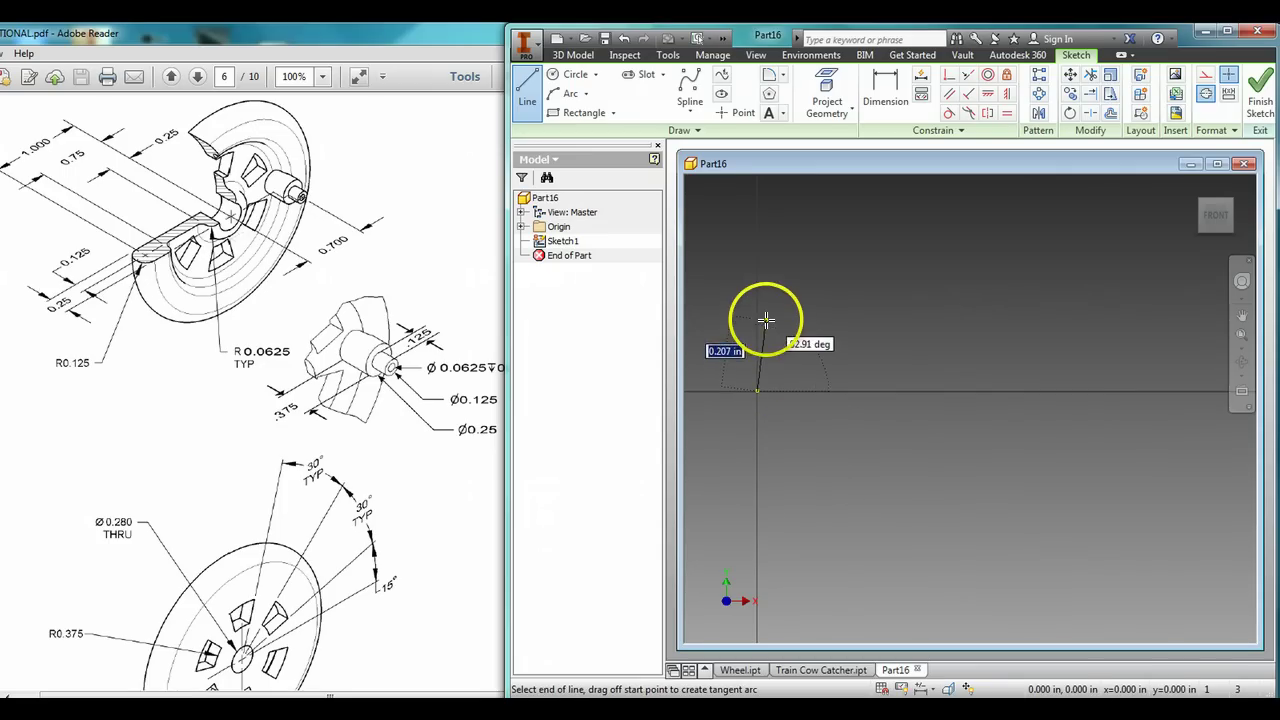
{"action": "type", "text": "."}
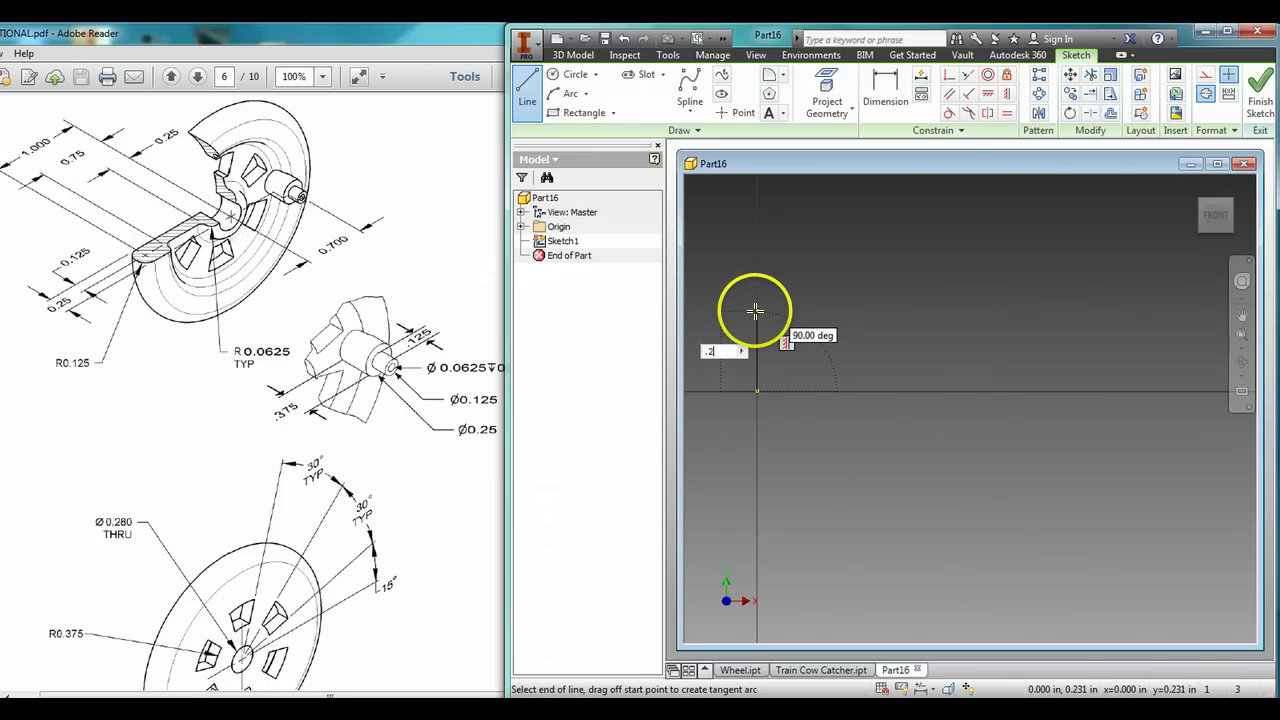
{"action": "type", "text": "25"}
{"action": "key", "text": "Return"}
{"action": "key", "text": "Escape"}
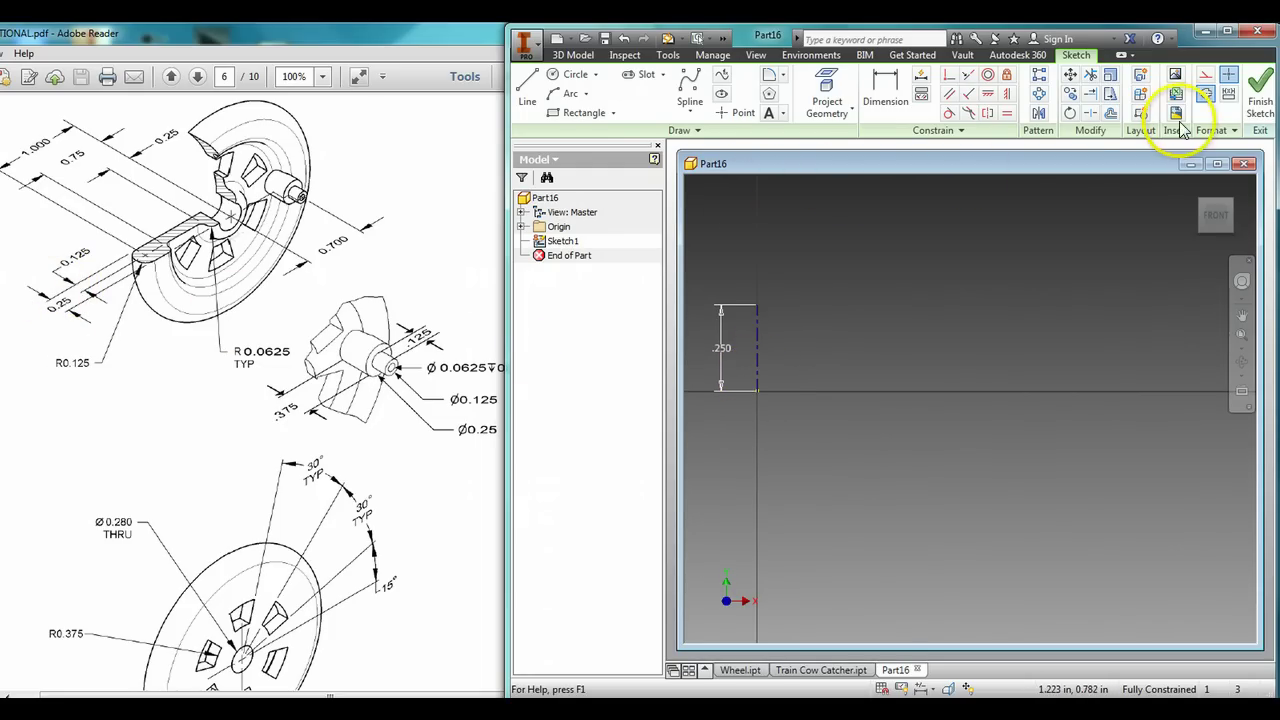
Draw a 1.5 in horizontal line from the origin along the axis
{"action": "left_click", "coordinate": [522, 106]}
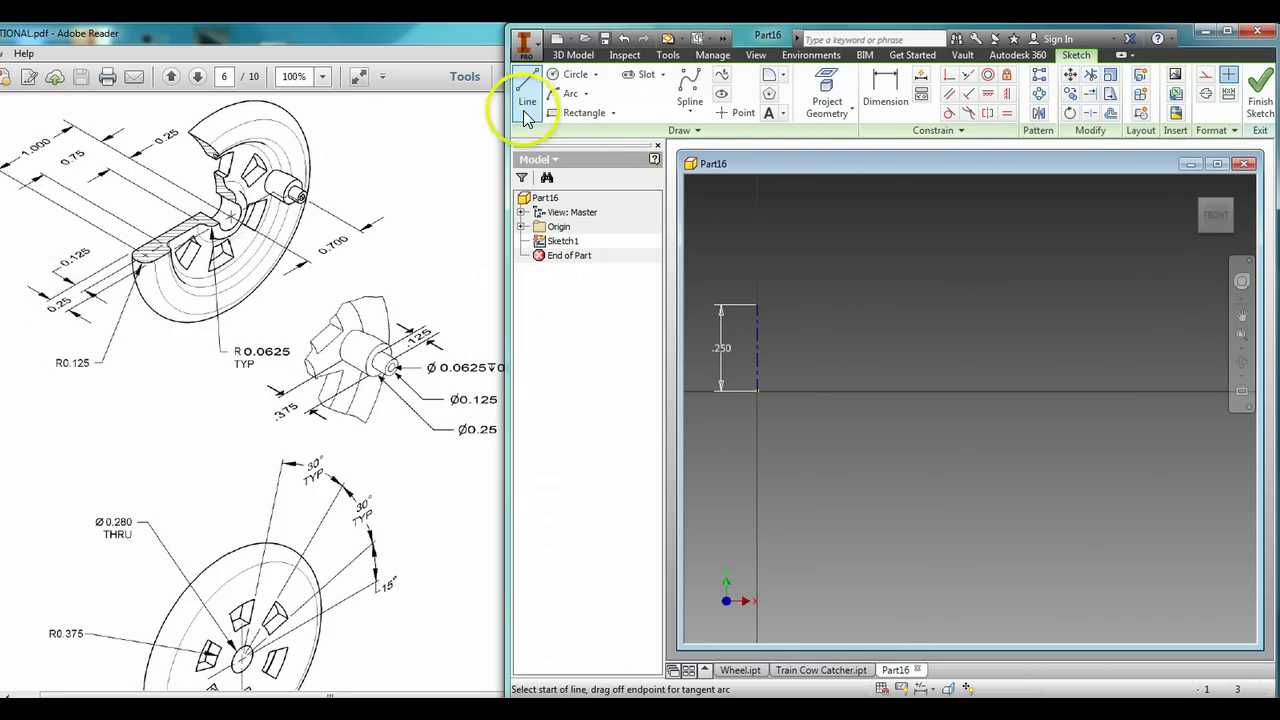
{"action": "left_click", "coordinate": [757, 390]}
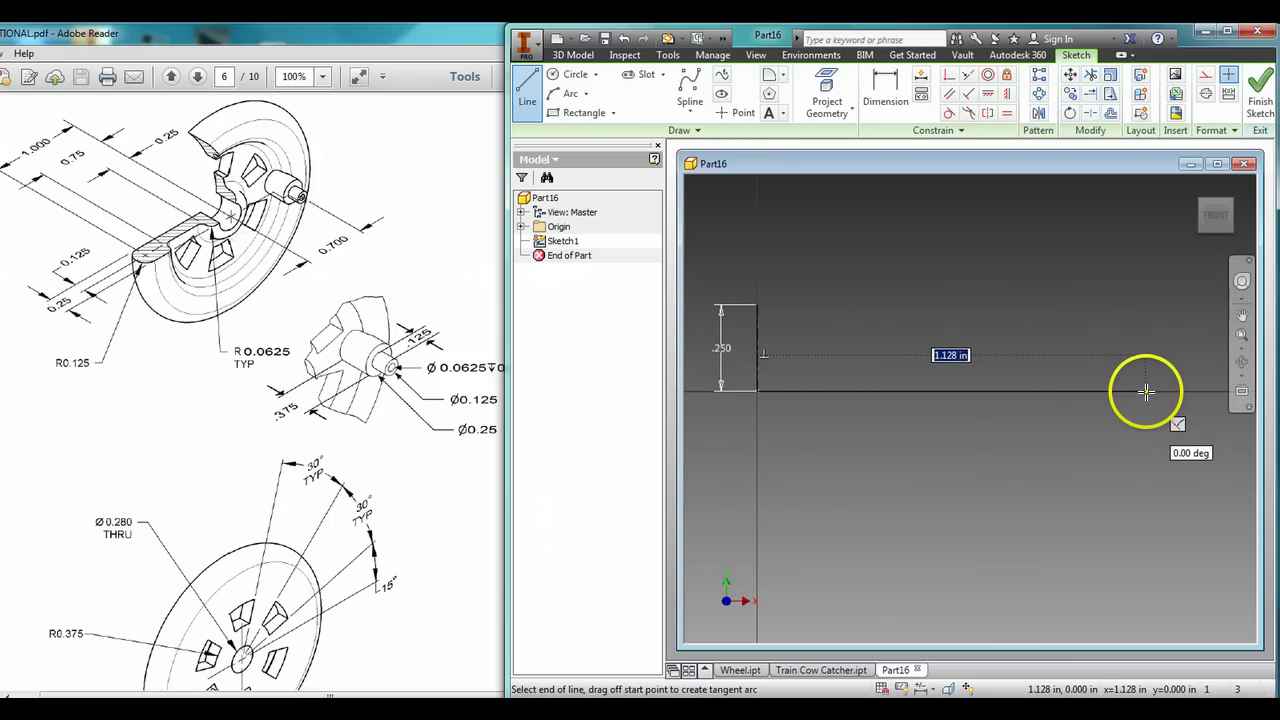
{"action": "type", "text": "1.5"}
{"action": "key", "text": "Return"}
{"action": "key", "text": "Escape"}
{"action": "middle_click_drag", "start_coordinate": [1135, 405], "coordinate": [1051, 414]}
{"action": "right_click", "coordinate": [993, 382]}
{"action": "left_click", "coordinate": [994, 339]}
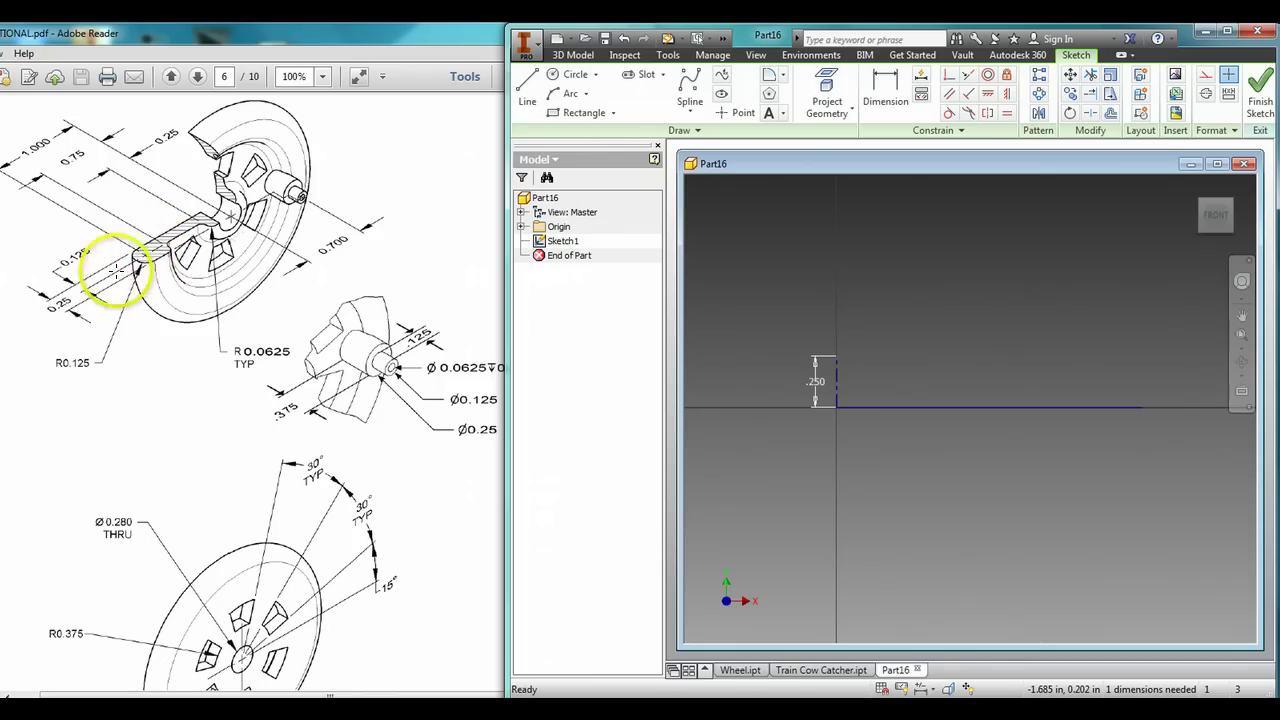
Draw a small circle above the base line and make it tangent to the horizontal line
{"action": "left_click", "coordinate": [556, 80]}
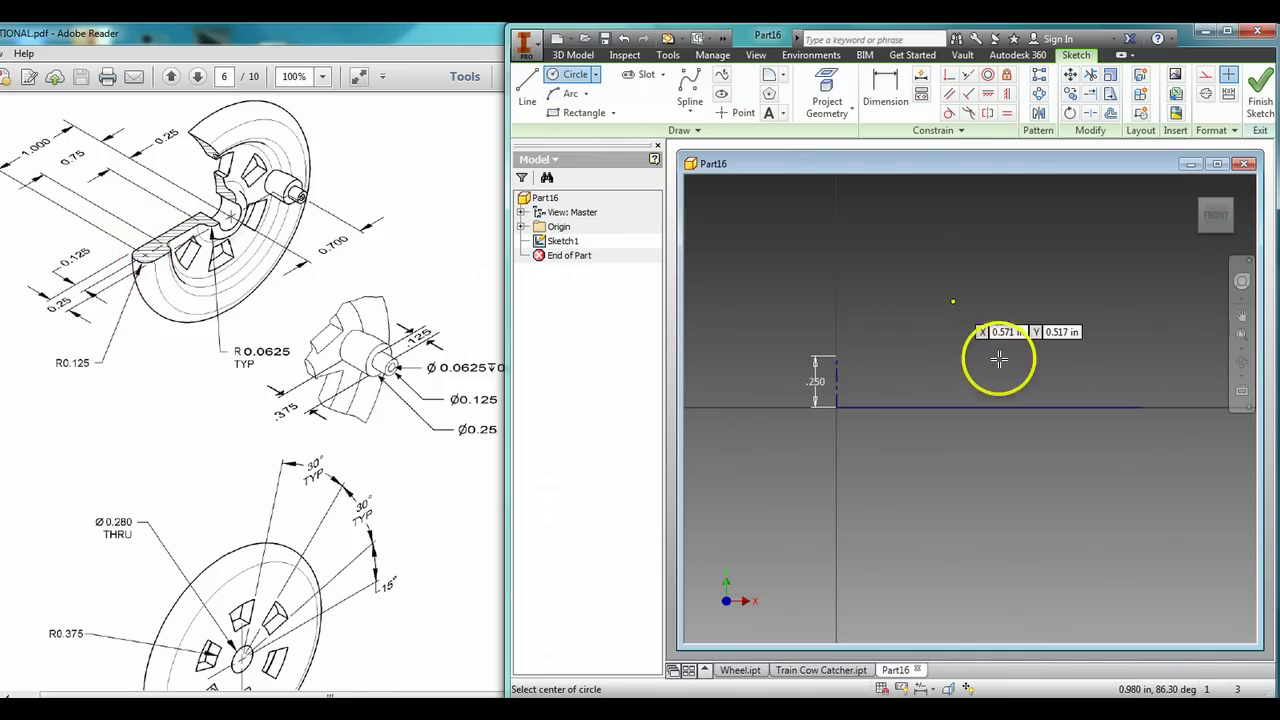
{"action": "left_click", "coordinate": [1034, 367]}
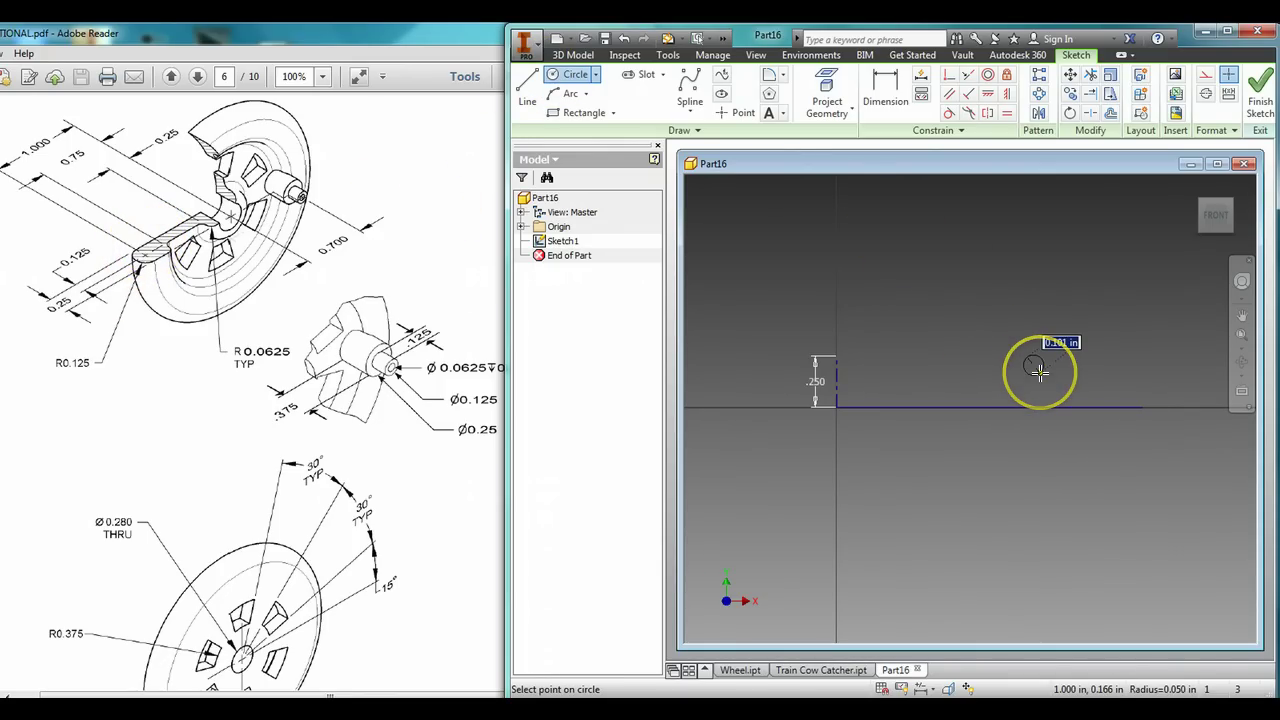
{"action": "left_click", "coordinate": [1040, 372]}
{"action": "key", "text": "Escape"}
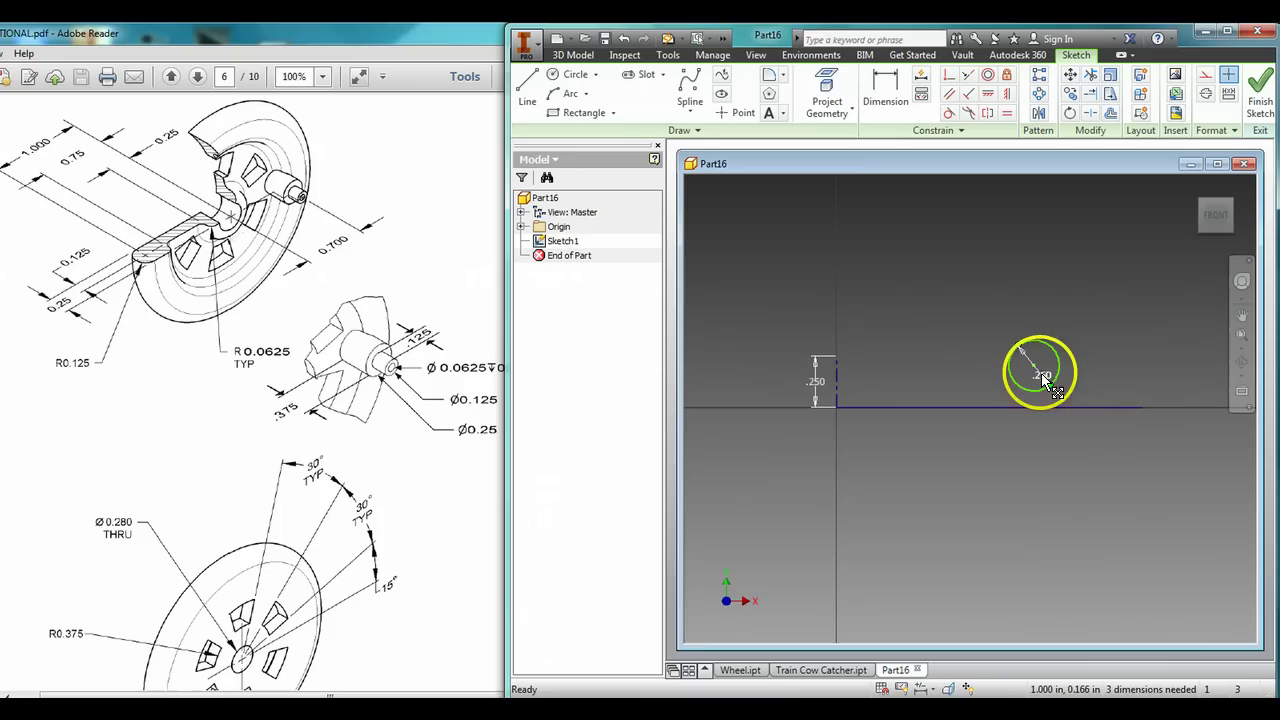
{"action": "left_click", "coordinate": [948, 117]}
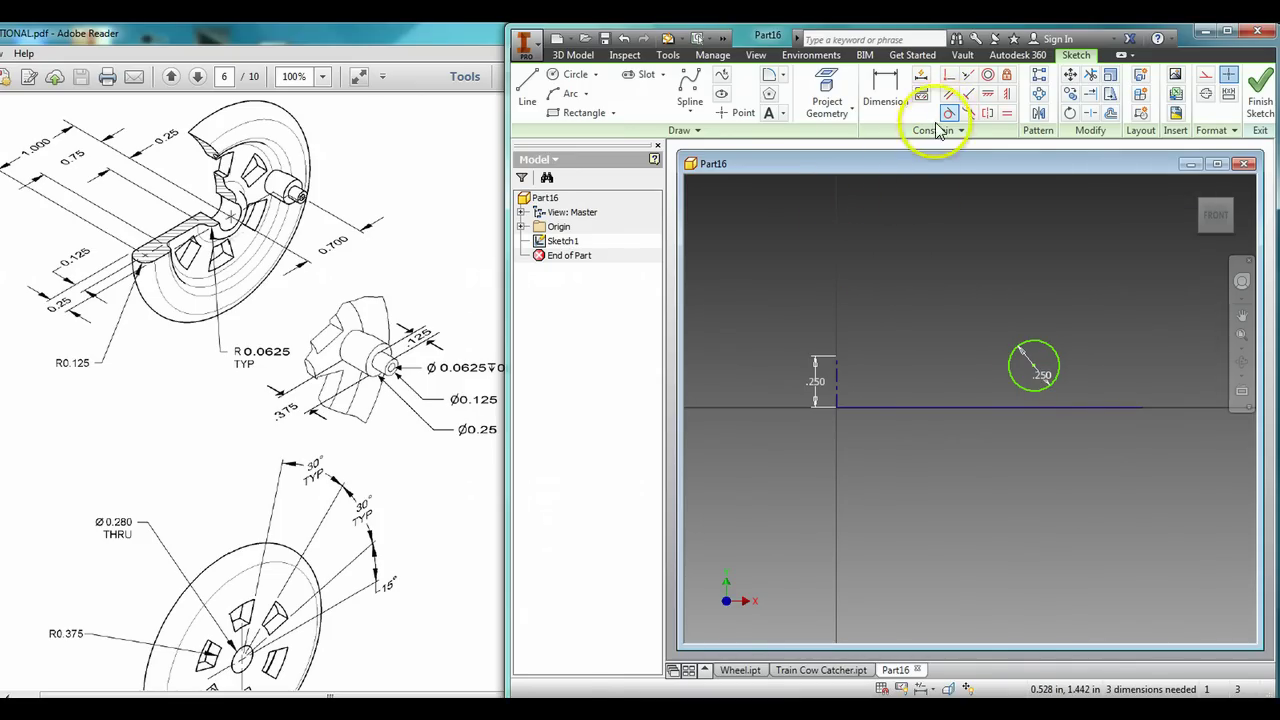
{"action": "left_click", "coordinate": [1036, 380]}
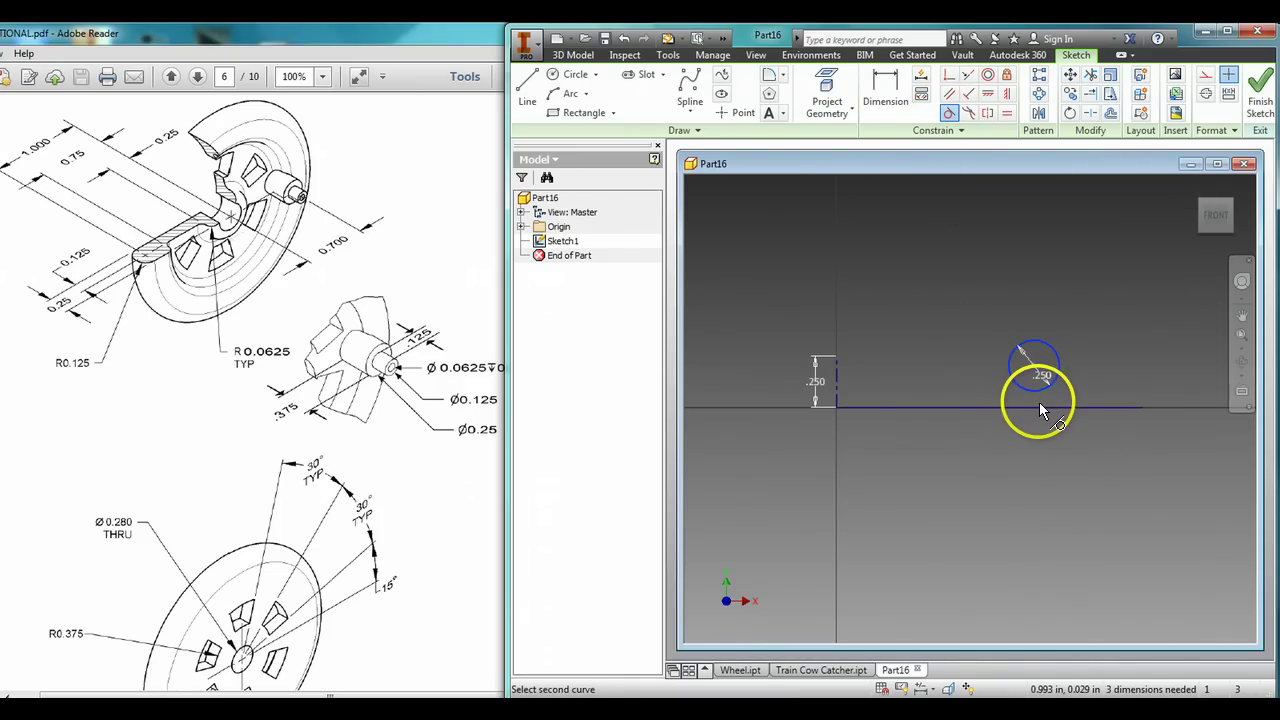
{"action": "left_click", "coordinate": [1040, 408]}
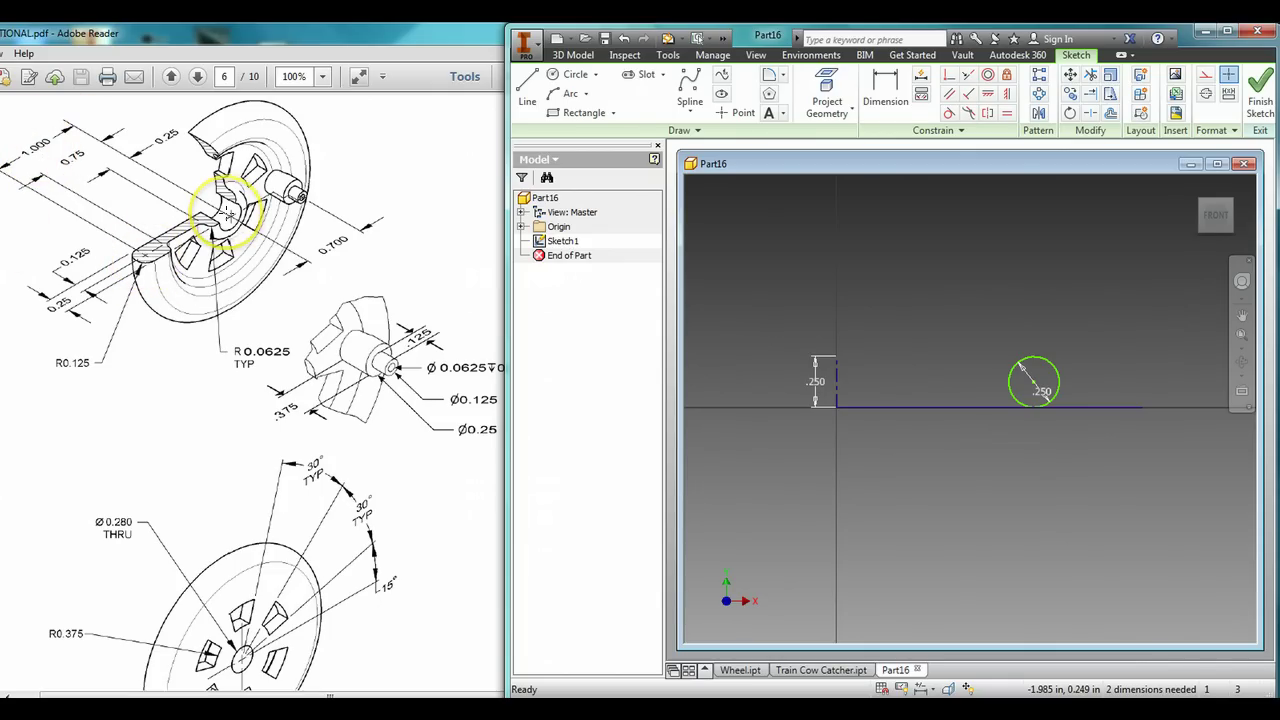
Dimension the circle 1.000 in from the vertical line
{"action": "left_click", "coordinate": [885, 90]}
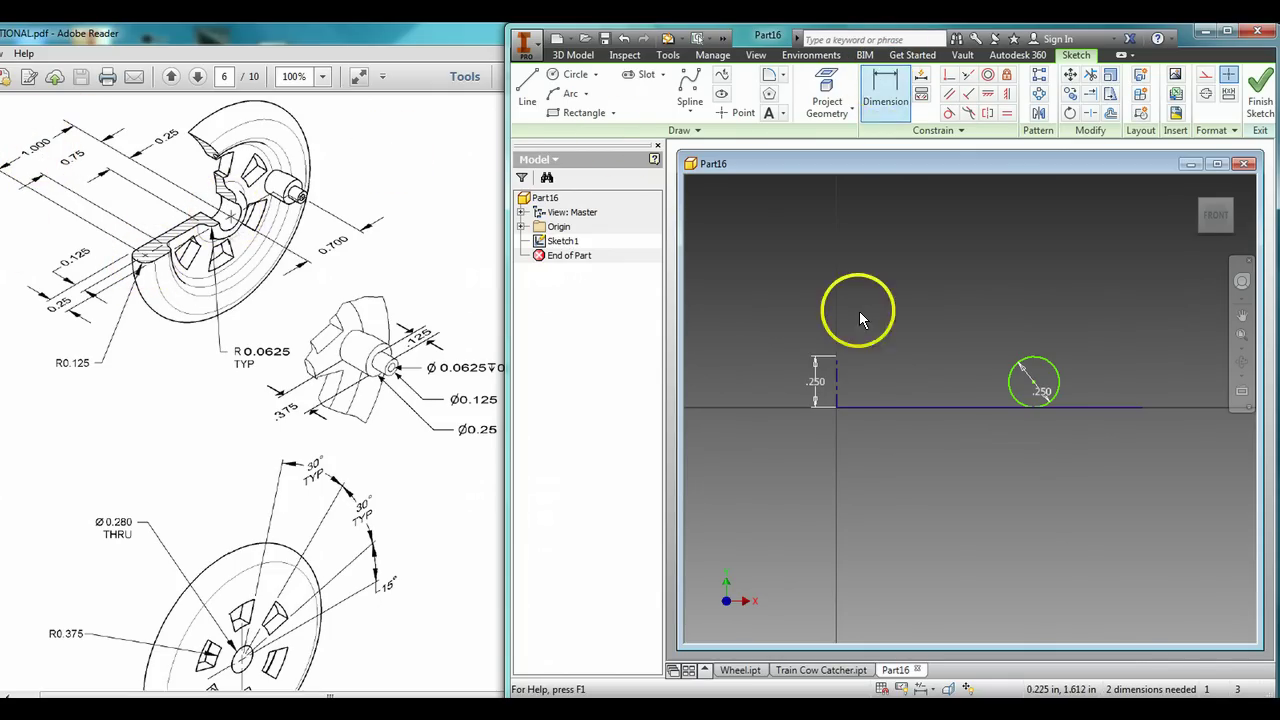
{"action": "left_click", "coordinate": [1015, 400]}
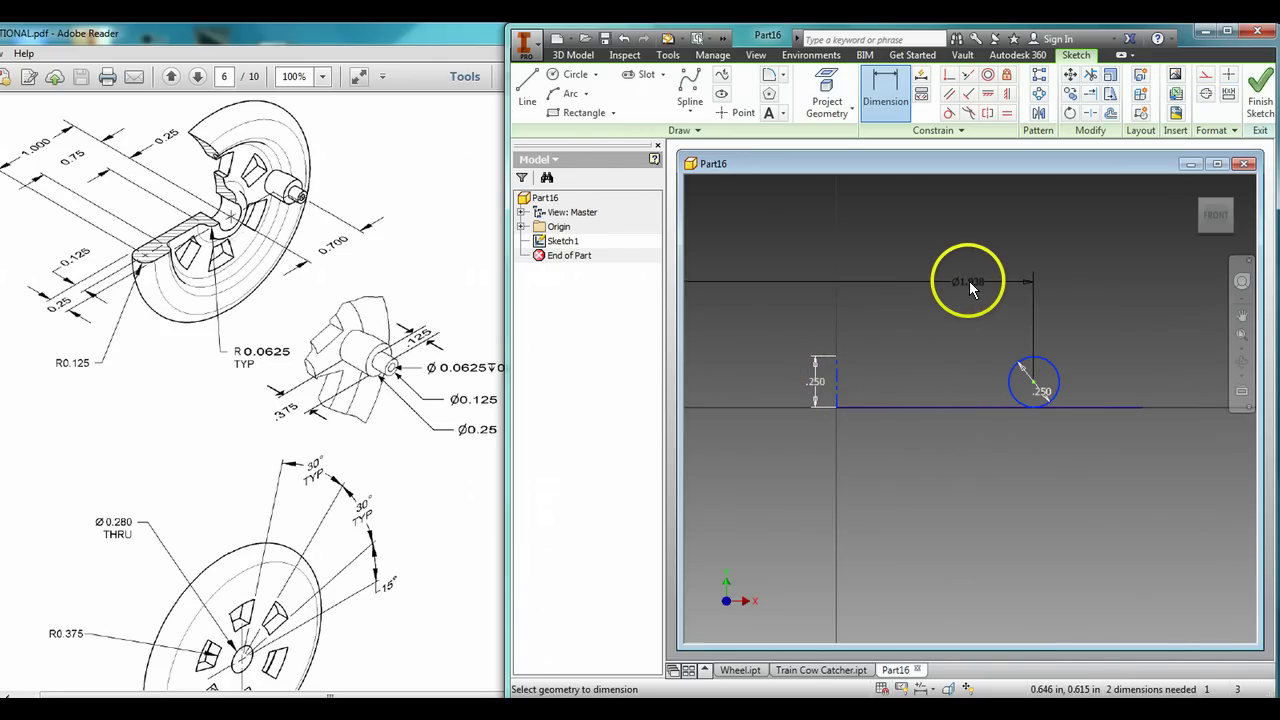
{"action": "key", "text": "Escape"}
{"action": "left_click", "coordinate": [885, 88]}
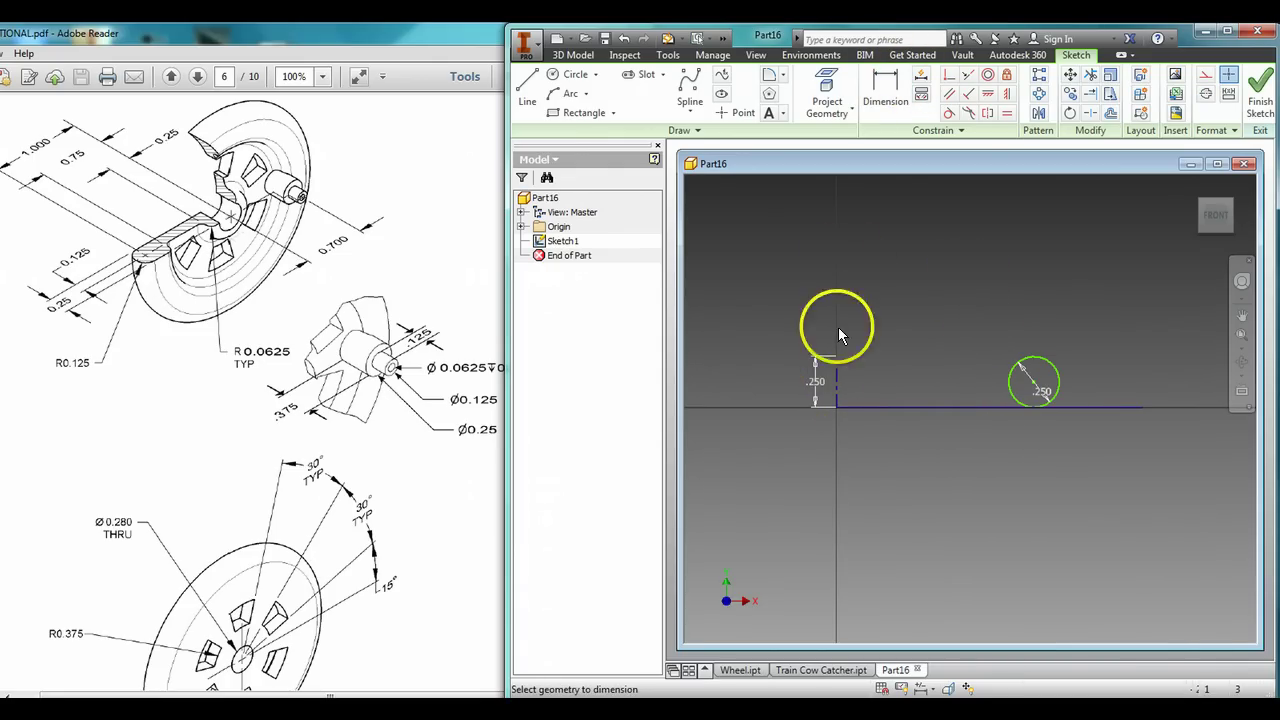
{"action": "left_click", "coordinate": [837, 360]}
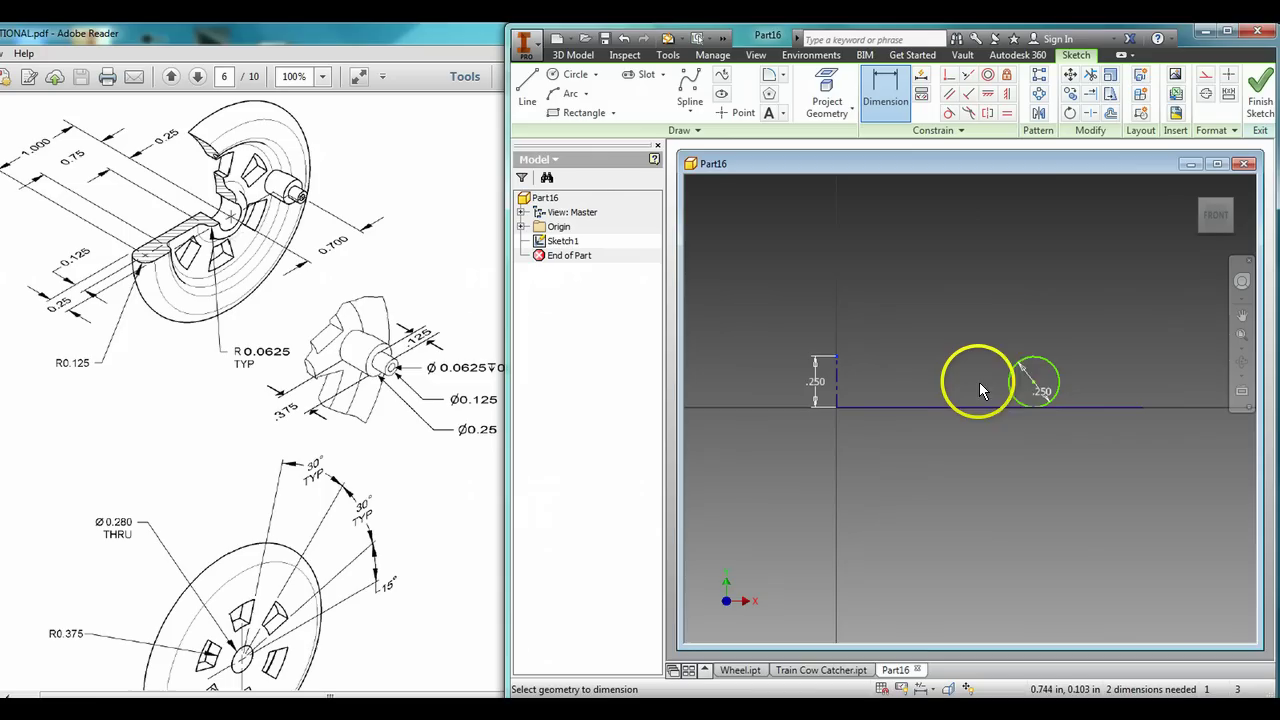
{"action": "left_click", "coordinate": [1006, 382]}
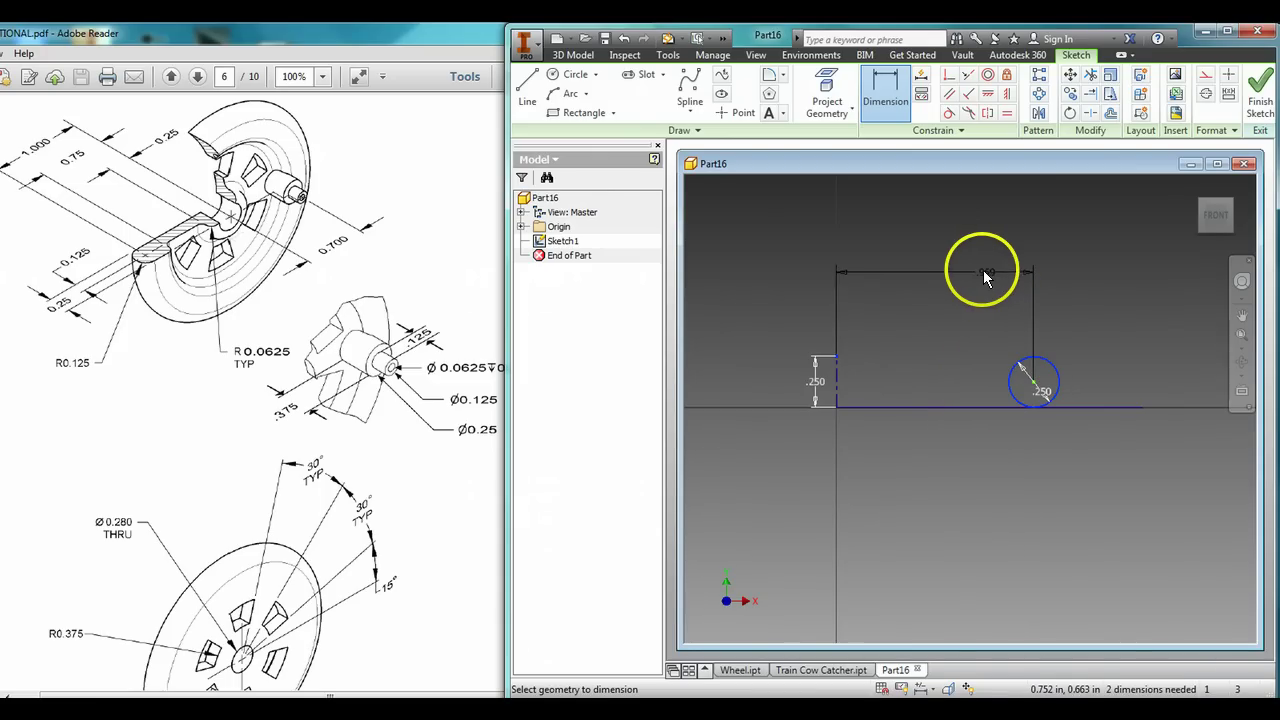
{"action": "left_click", "coordinate": [981, 270]}
{"action": "type", "text": "1"}
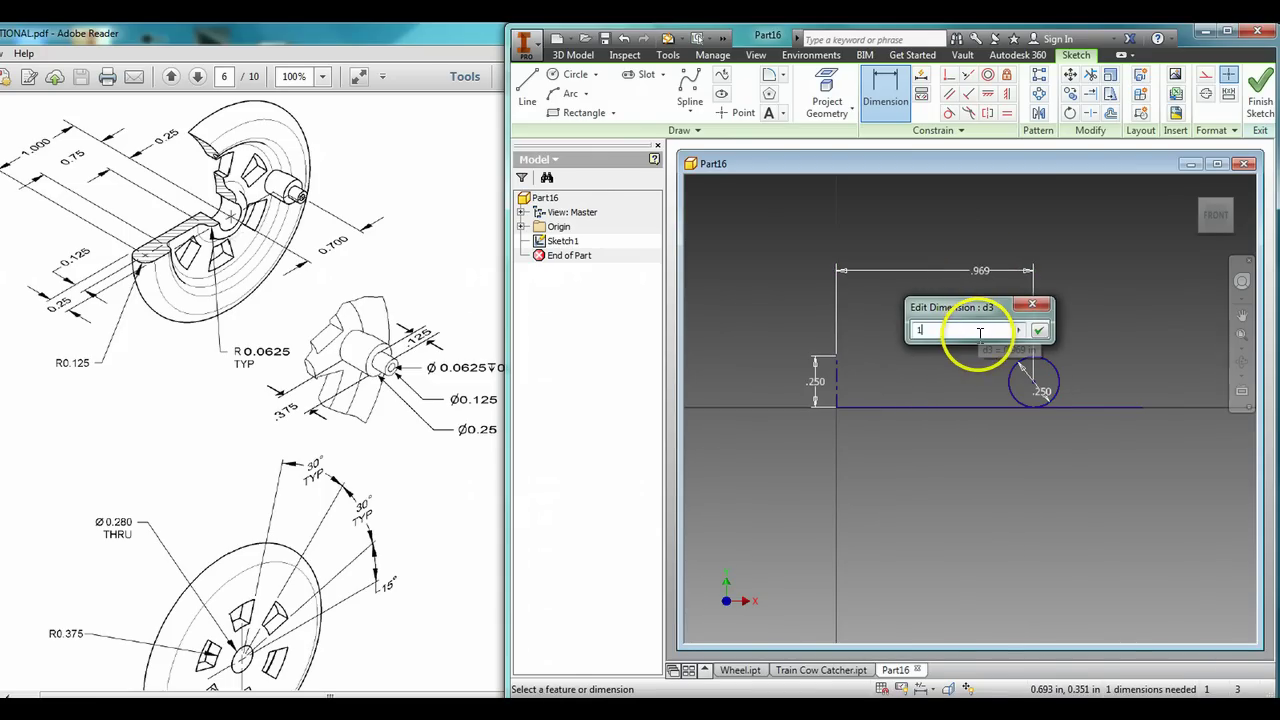
{"action": "key", "text": "Return"}
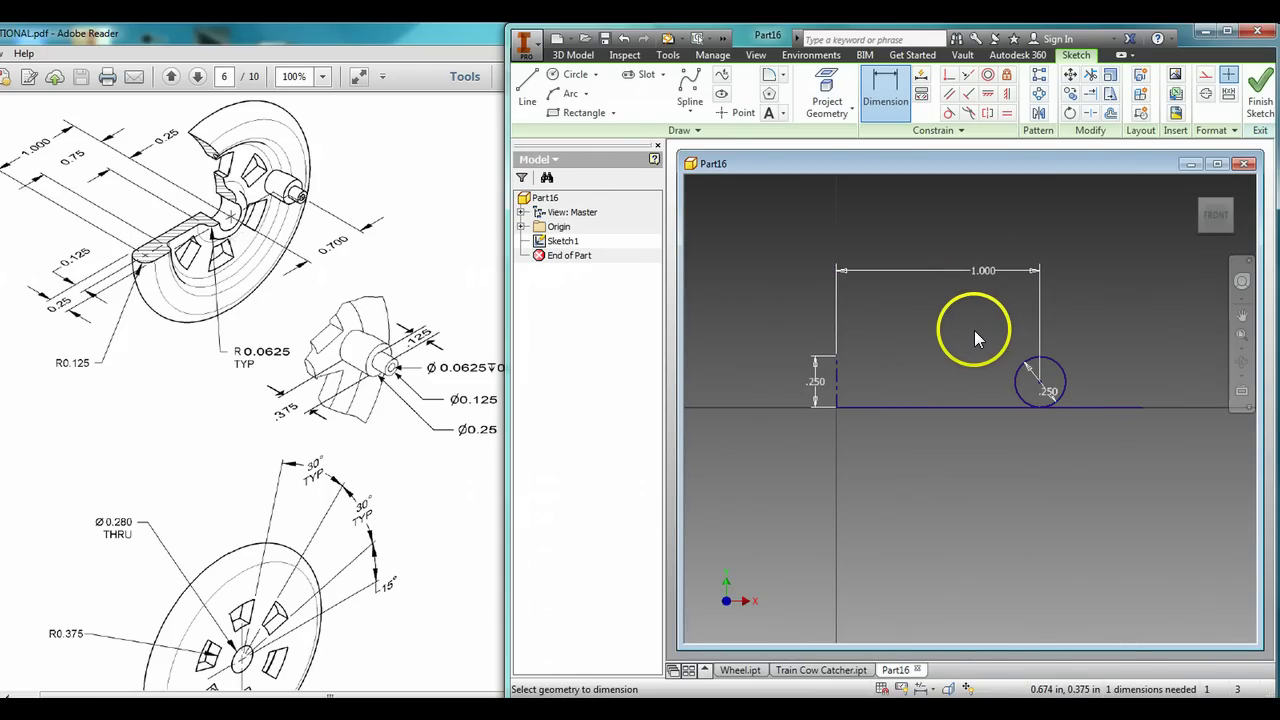
Delete the 1.000 spacing and the circle's .250 radius dimensions
{"action": "right_click", "coordinate": [986, 271]}
{"action": "left_click", "coordinate": [1027, 368]}
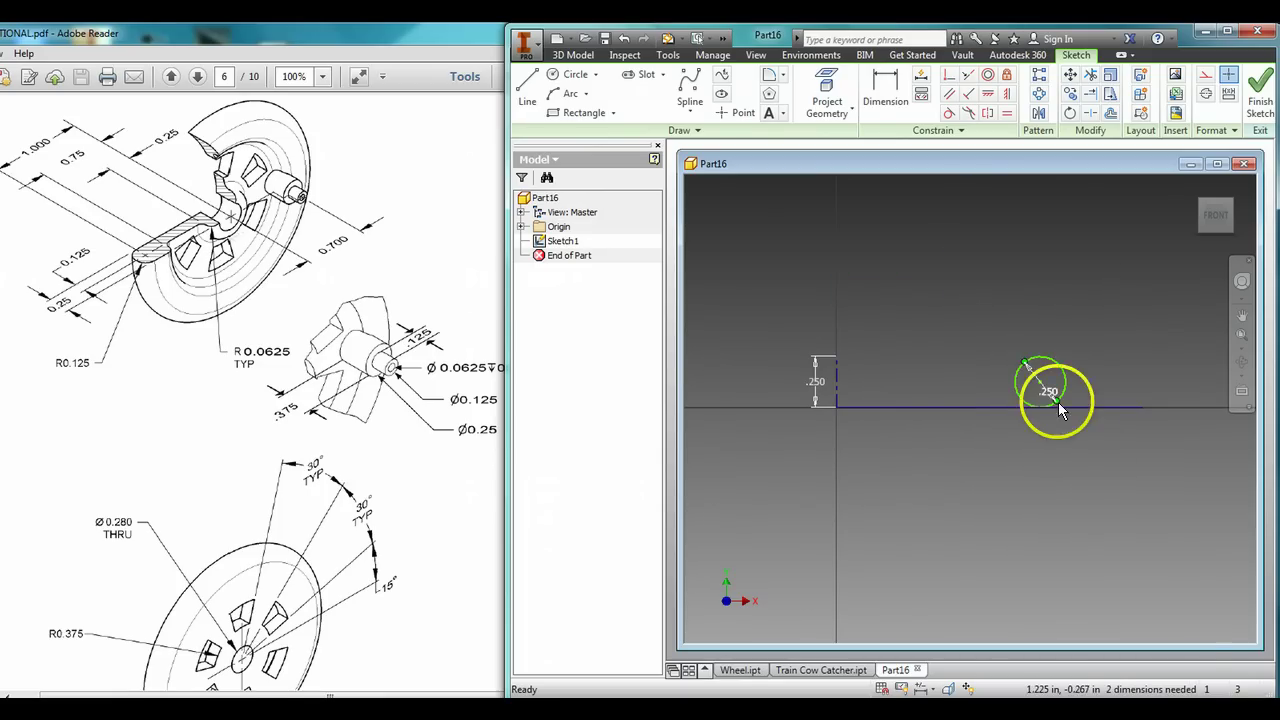
{"action": "right_click", "coordinate": [1046, 391]}
{"action": "left_click", "coordinate": [1046, 349]}
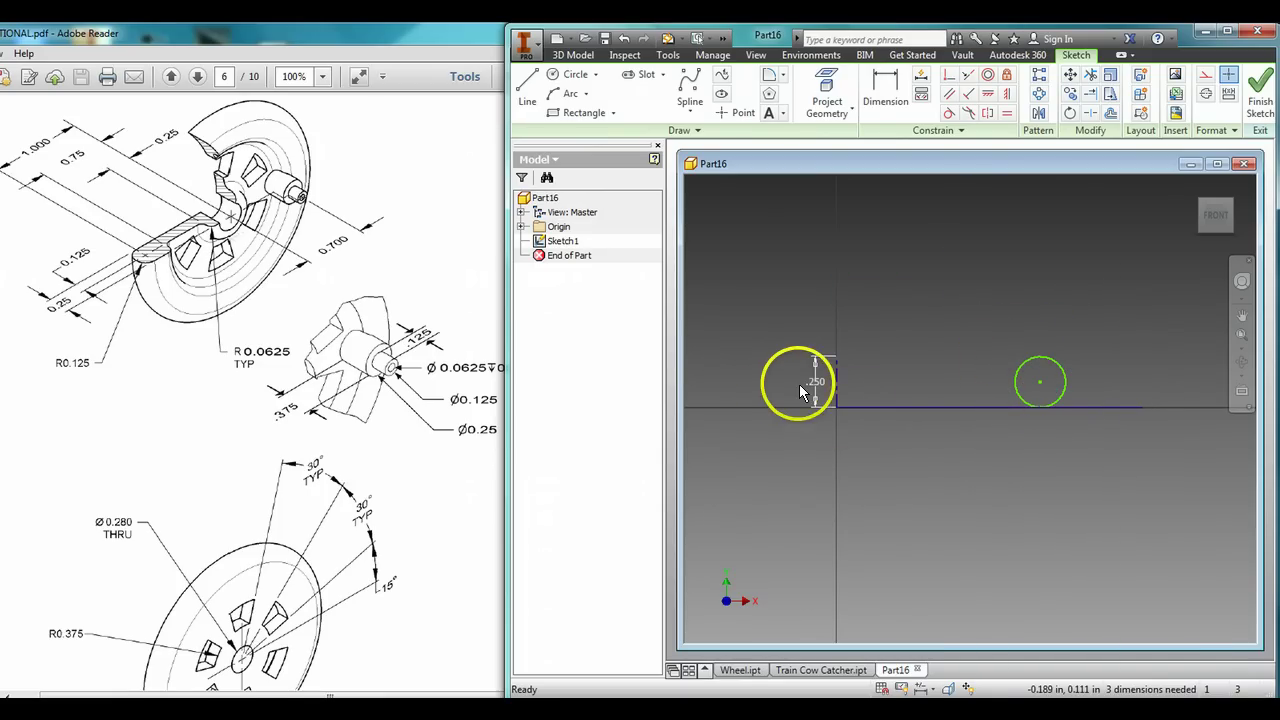
{"action": "right_click", "coordinate": [812, 379]}
Delete the vertical line's .250 dimension and check the reference drawing
{"action": "left_click", "coordinate": [809, 334]}
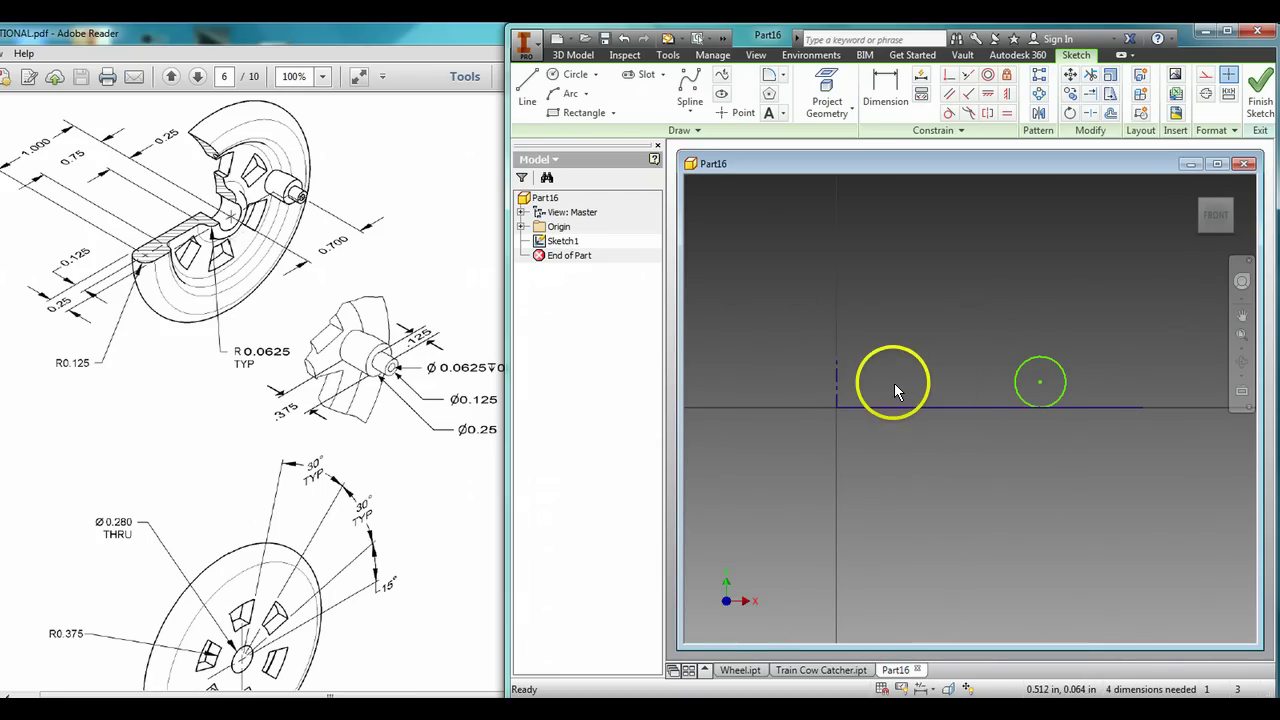
{"action": "left_click", "coordinate": [189, 445]}
{"action": "scroll", "coordinate": [189, 434], "scroll_direction": "up", "scroll_amount": 10}
{"action": "scroll", "coordinate": [183, 440], "scroll_direction": "down", "scroll_amount": 5}
{"action": "scroll", "coordinate": [183, 440], "scroll_direction": "down", "scroll_amount": 10}
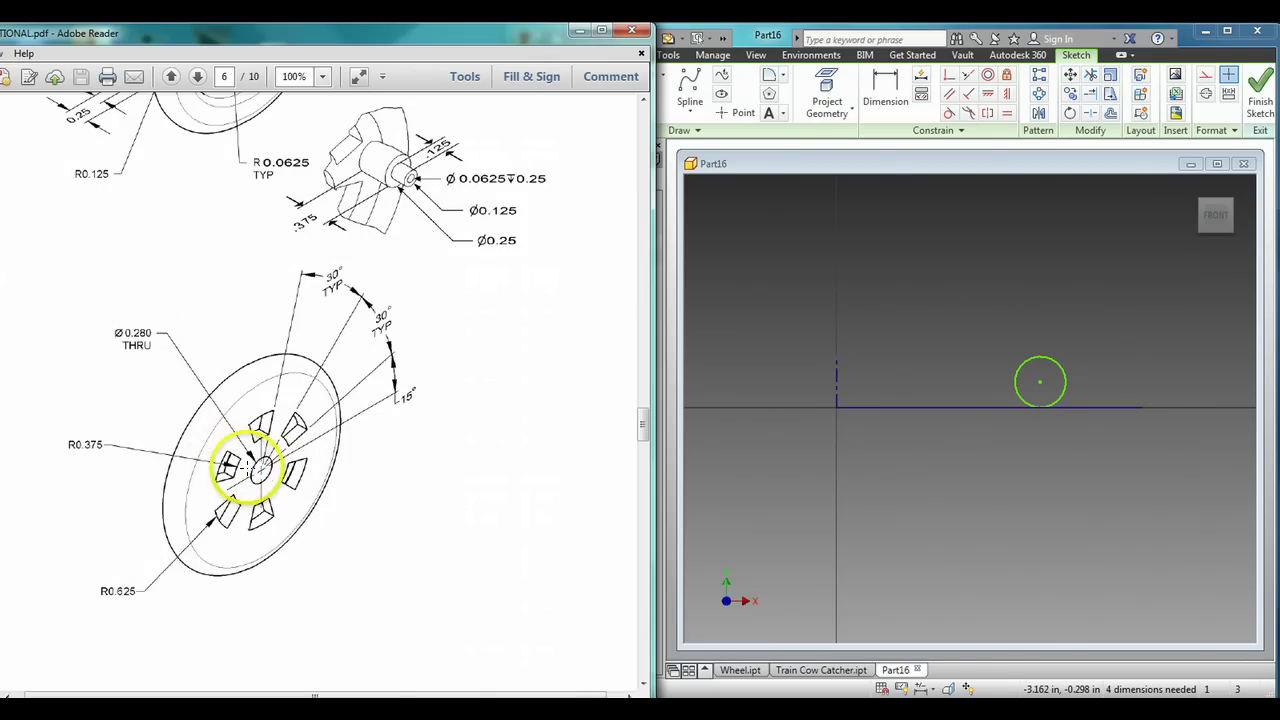
{"action": "left_click", "coordinate": [743, 250]}
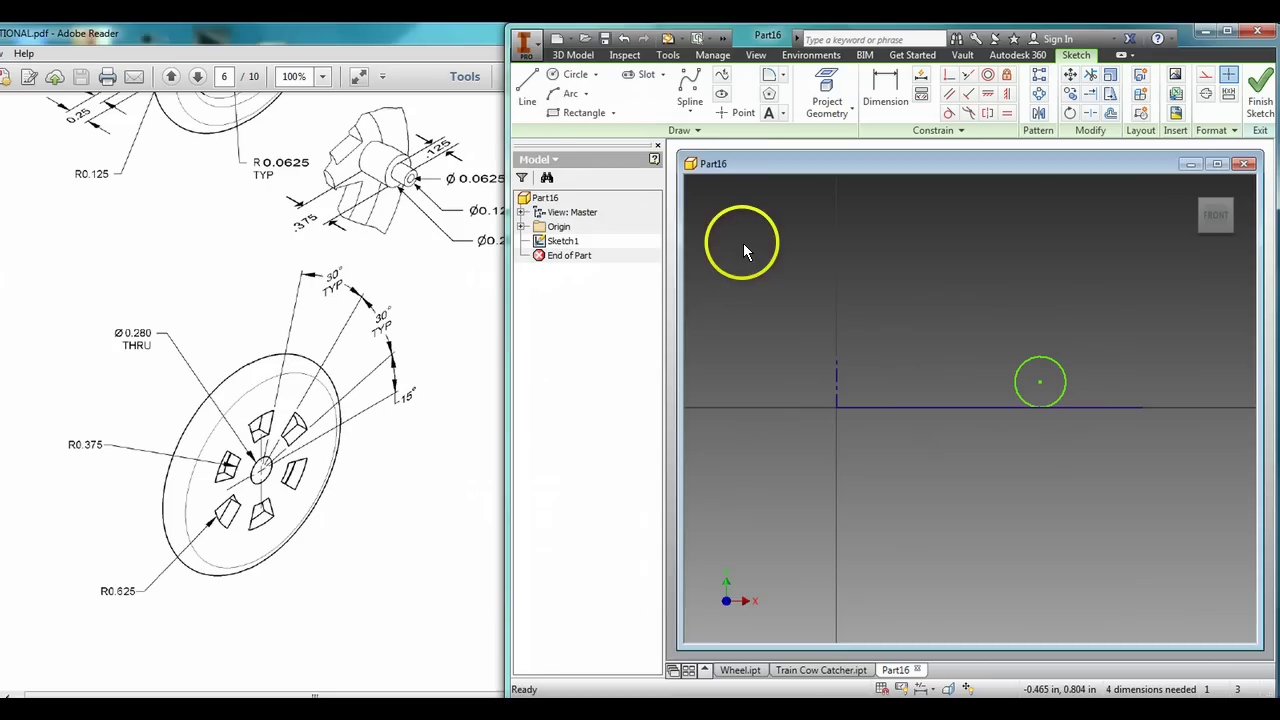
Draw a short vertical line up from the horizontal axis beside the origin line
{"action": "left_click", "coordinate": [527, 84]}
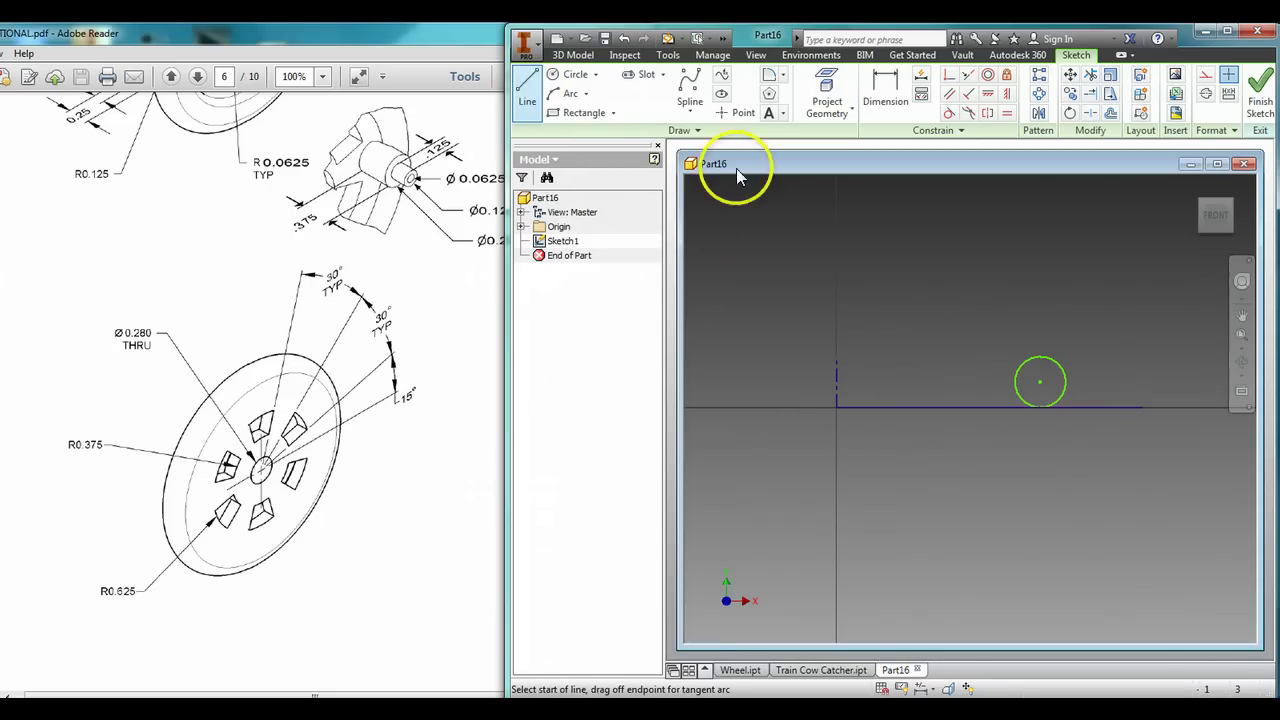
{"action": "left_click", "coordinate": [870, 404]}
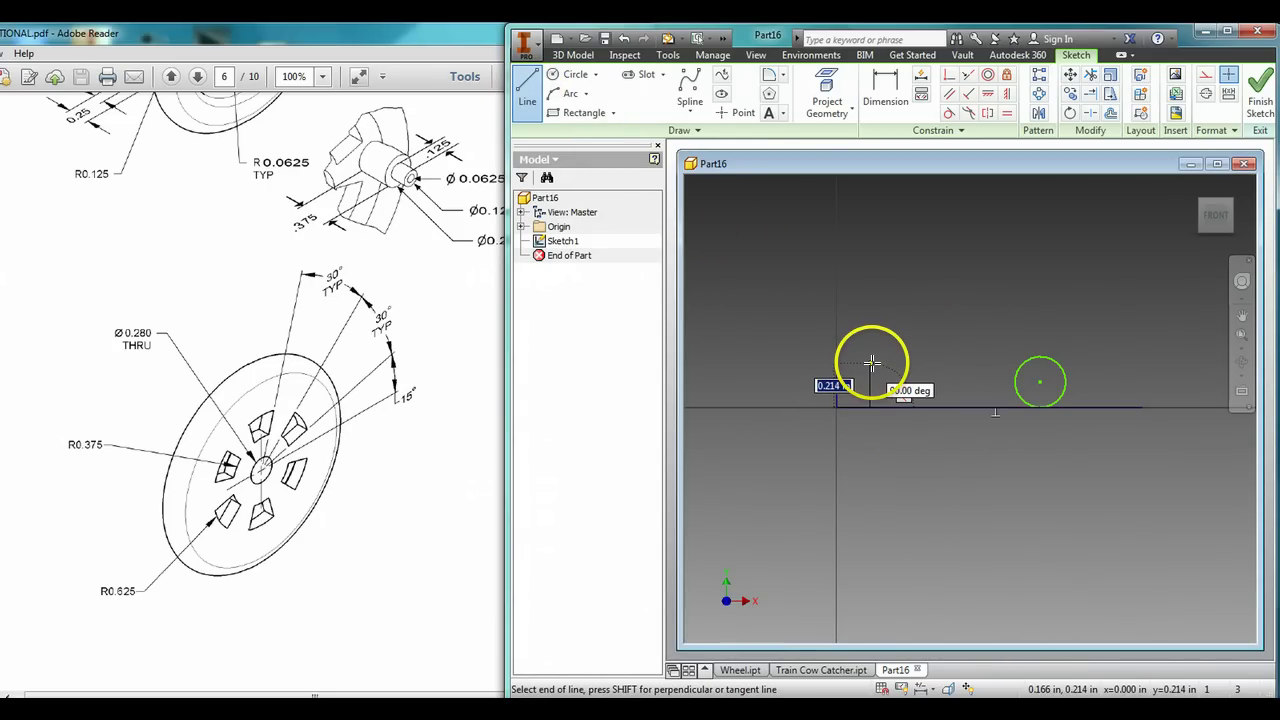
{"action": "key", "text": "Return"}
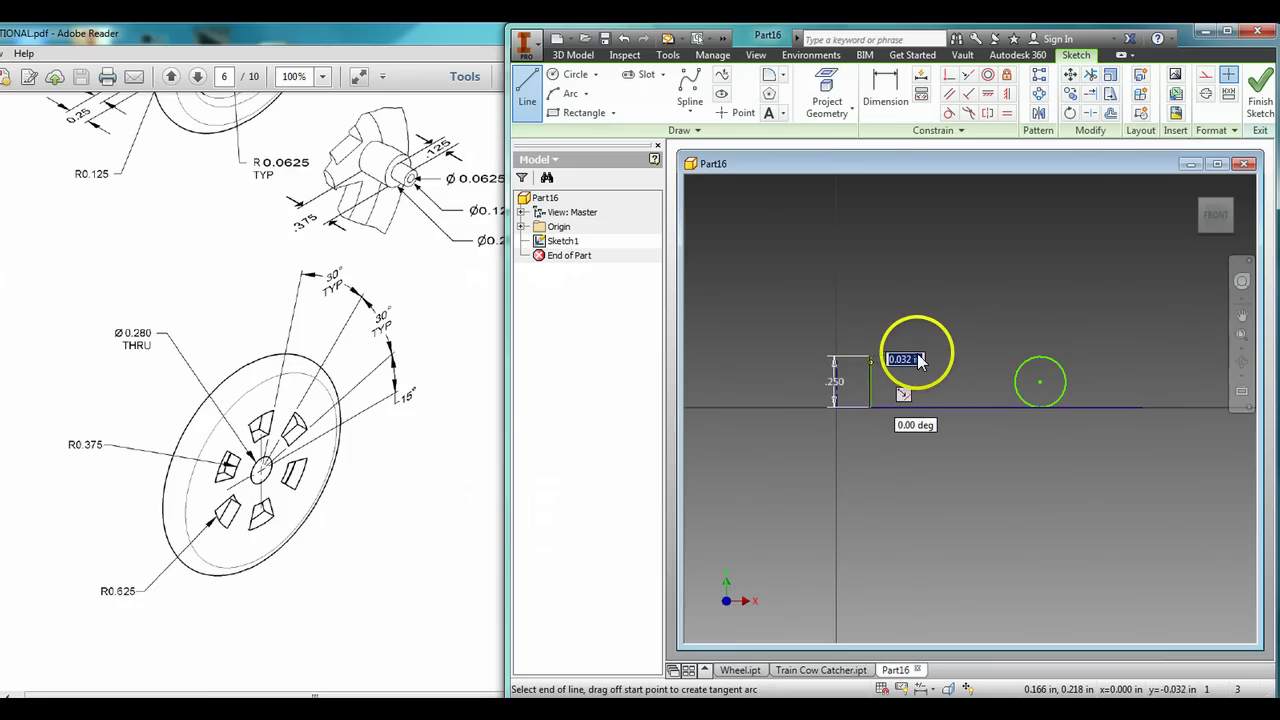
{"action": "key", "text": "Escape"}
{"action": "right_click", "coordinate": [843, 385]}
{"action": "key", "text": "Delete"}
Dimension the new line's offset from the origin as .280/2 (0.140)
{"action": "left_click", "coordinate": [883, 97]}
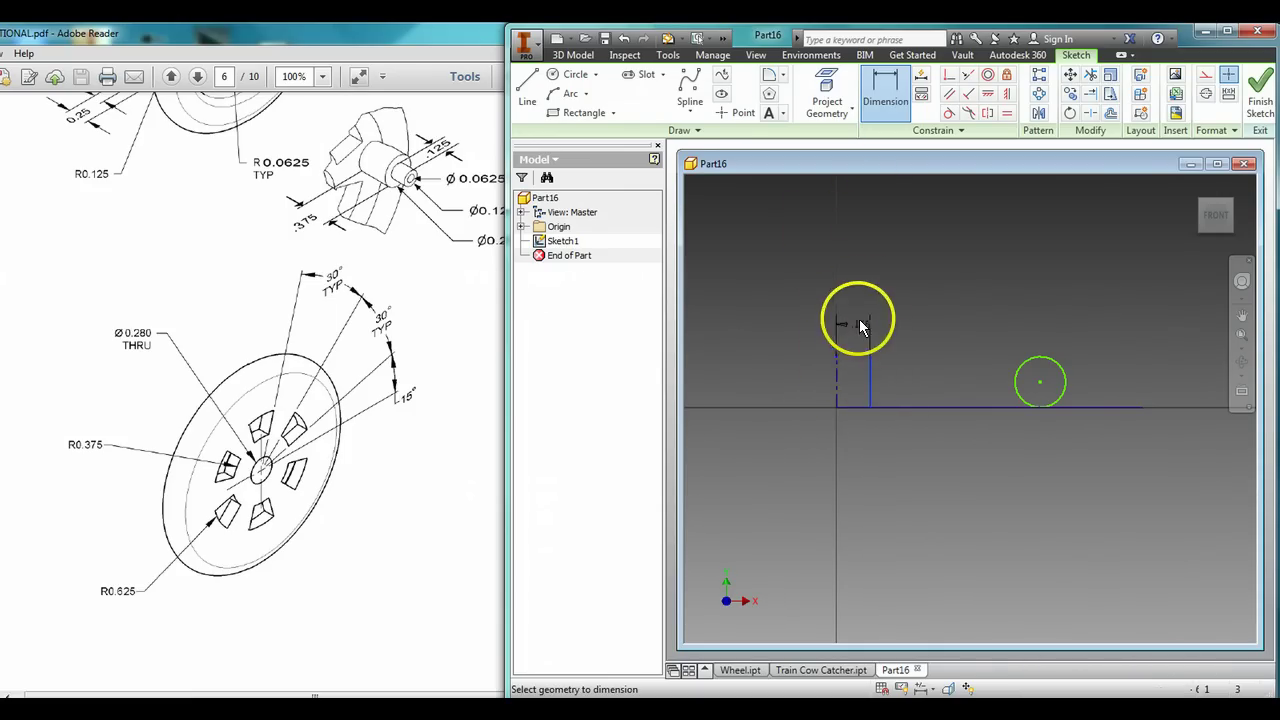
{"action": "left_click", "coordinate": [854, 308]}
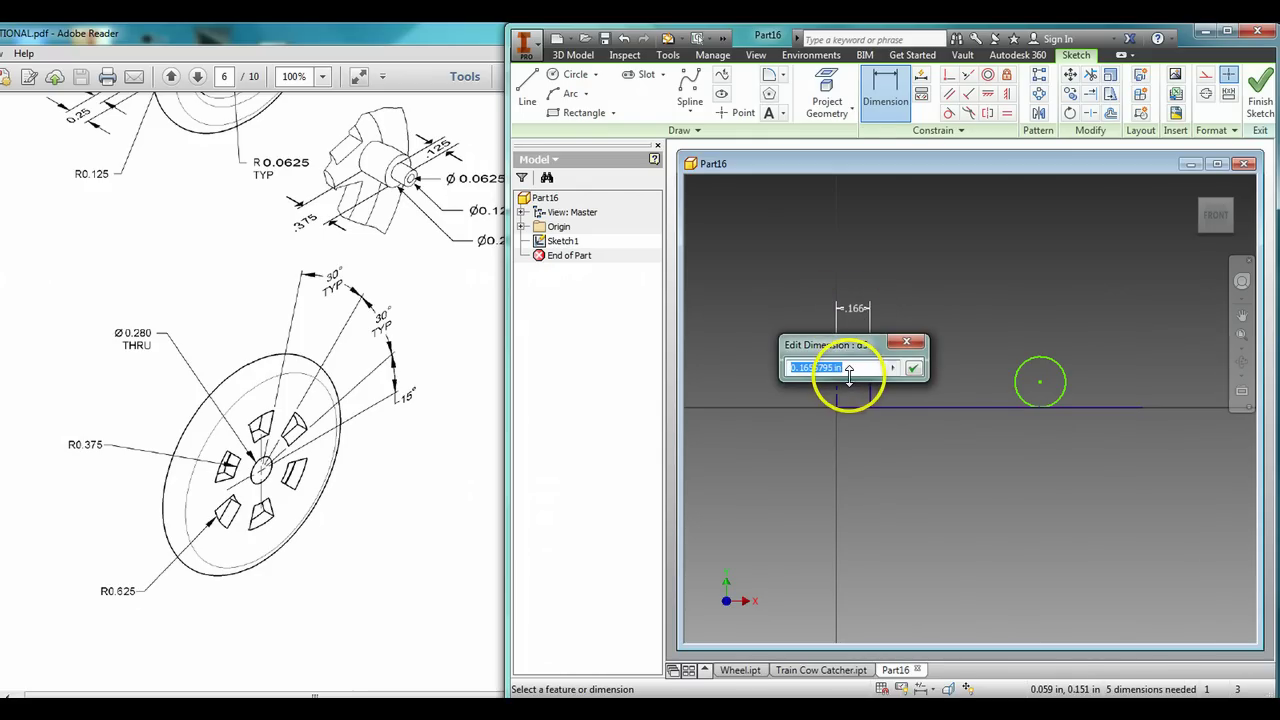
{"action": "type", "text": ".28"}
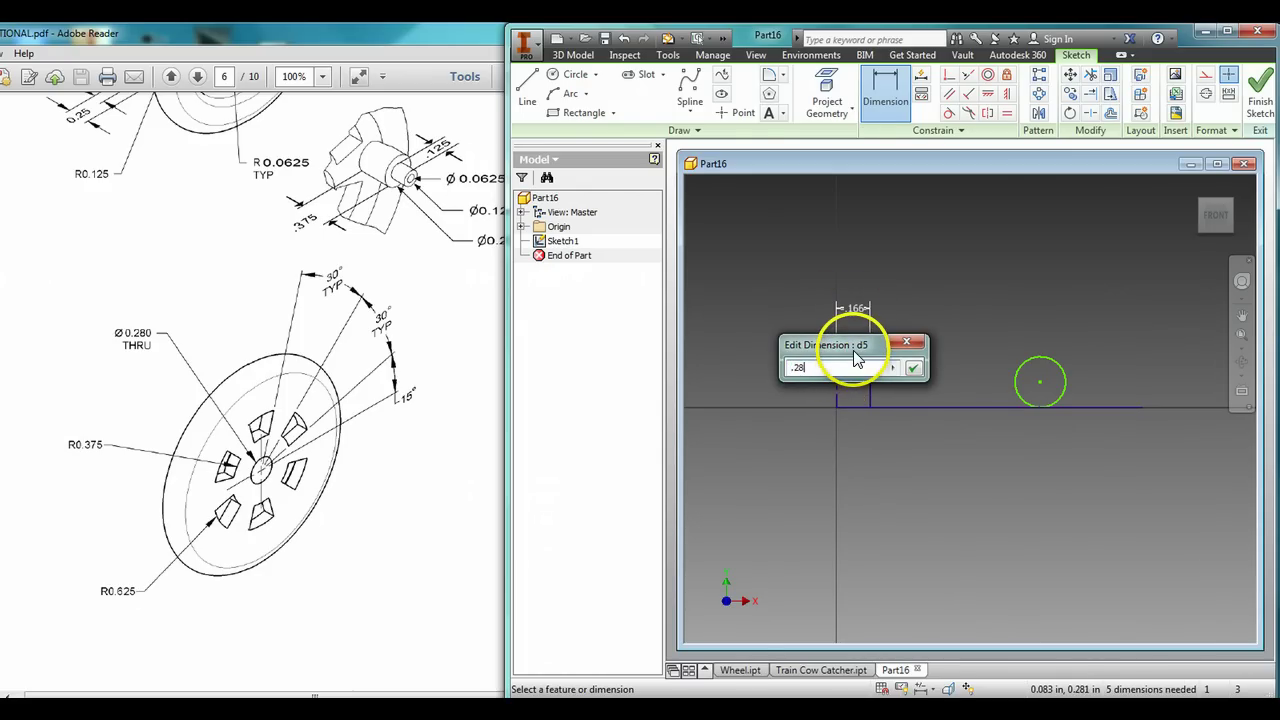
{"action": "type", "text": "0/2"}
{"action": "key", "text": "Return"}
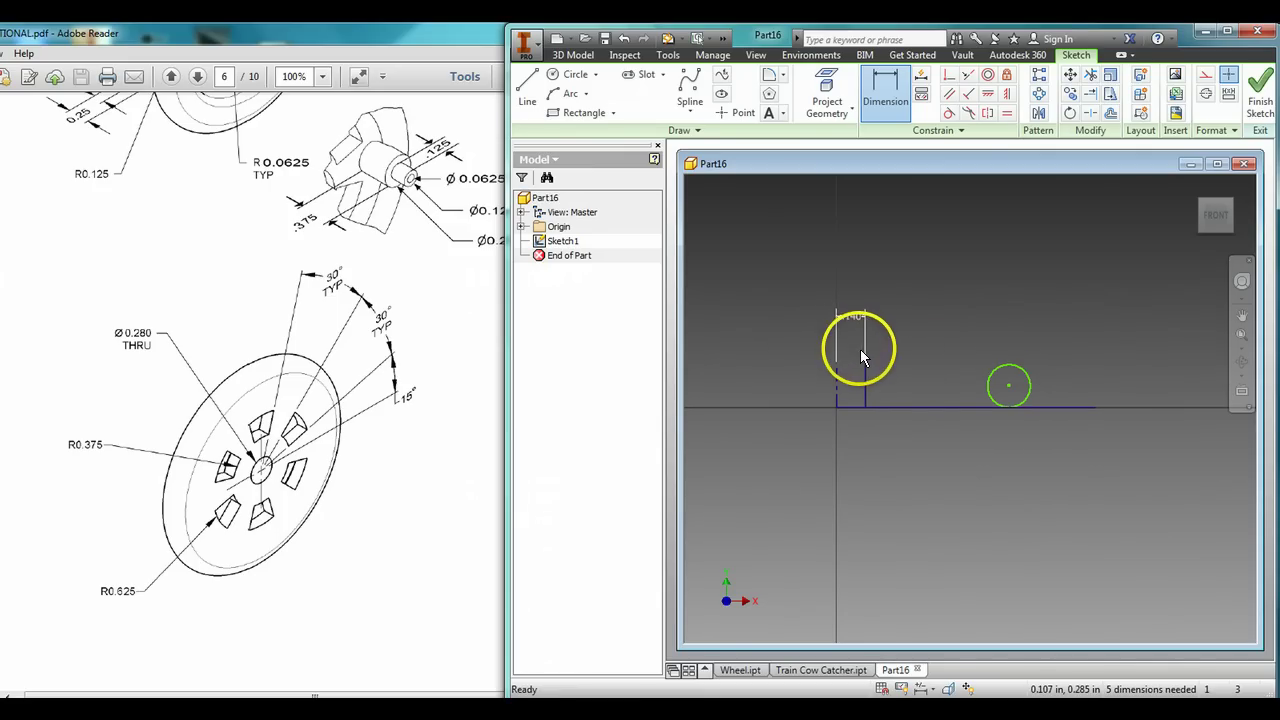
{"action": "right_click", "coordinate": [858, 316]}
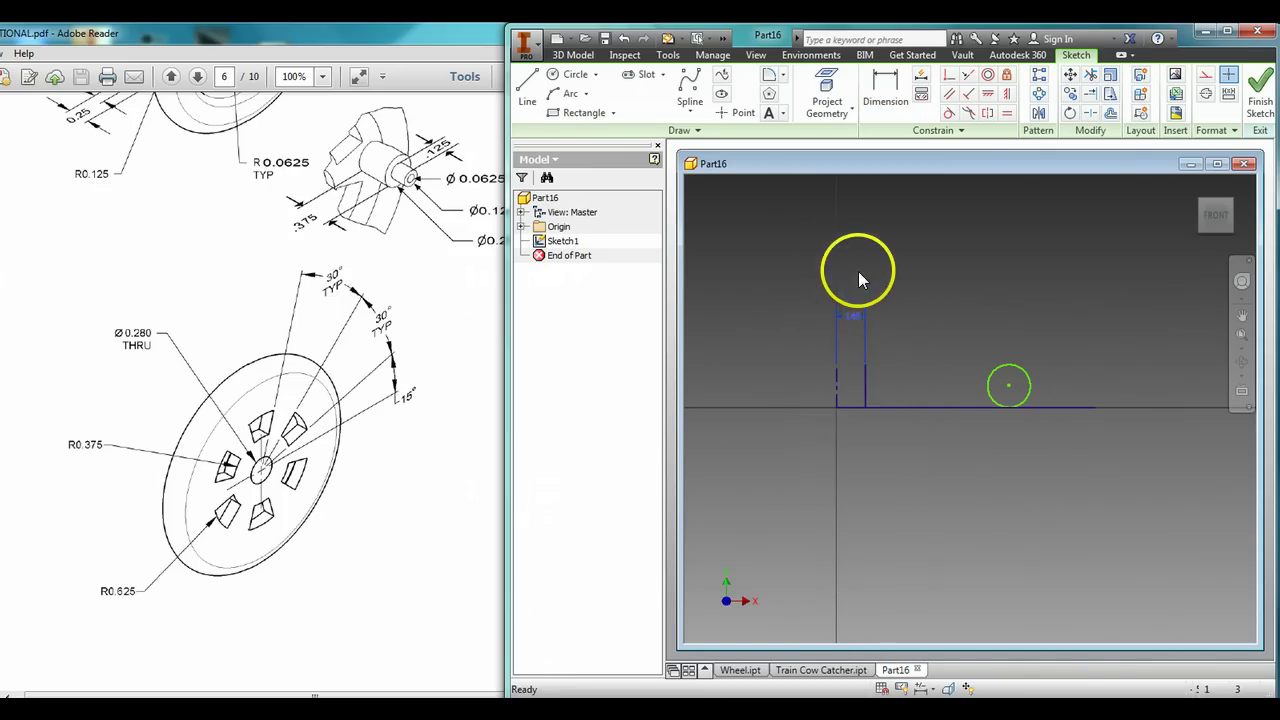
{"action": "left_click", "coordinate": [858, 271]}
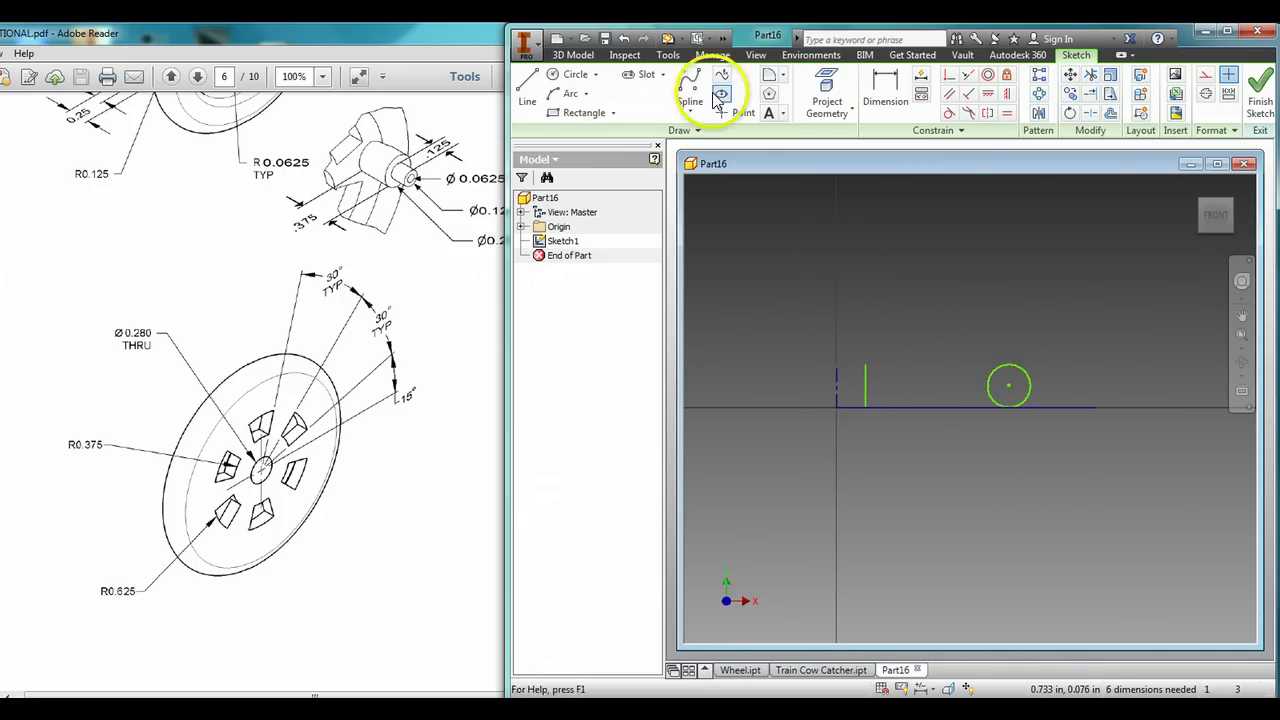
Dimension the circle 1 in from the origin
{"action": "left_click", "coordinate": [885, 88]}
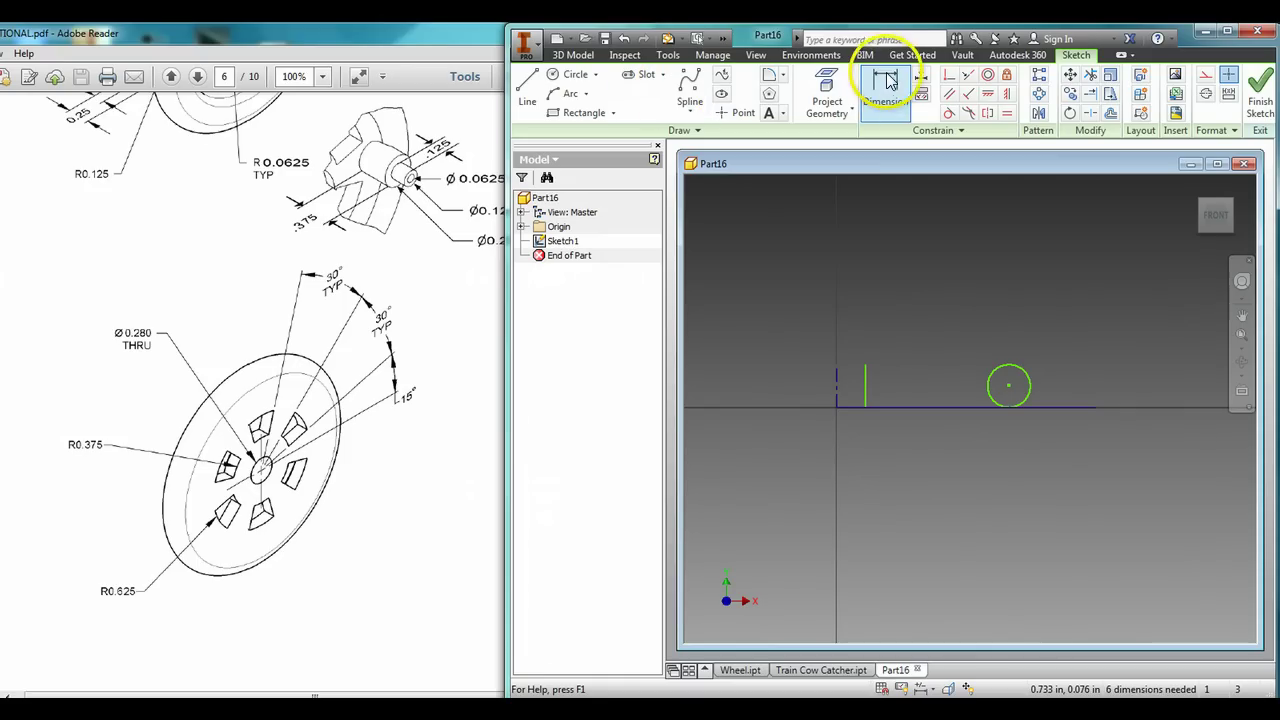
{"action": "left_click", "coordinate": [838, 366]}
{"action": "left_click", "coordinate": [1004, 374]}
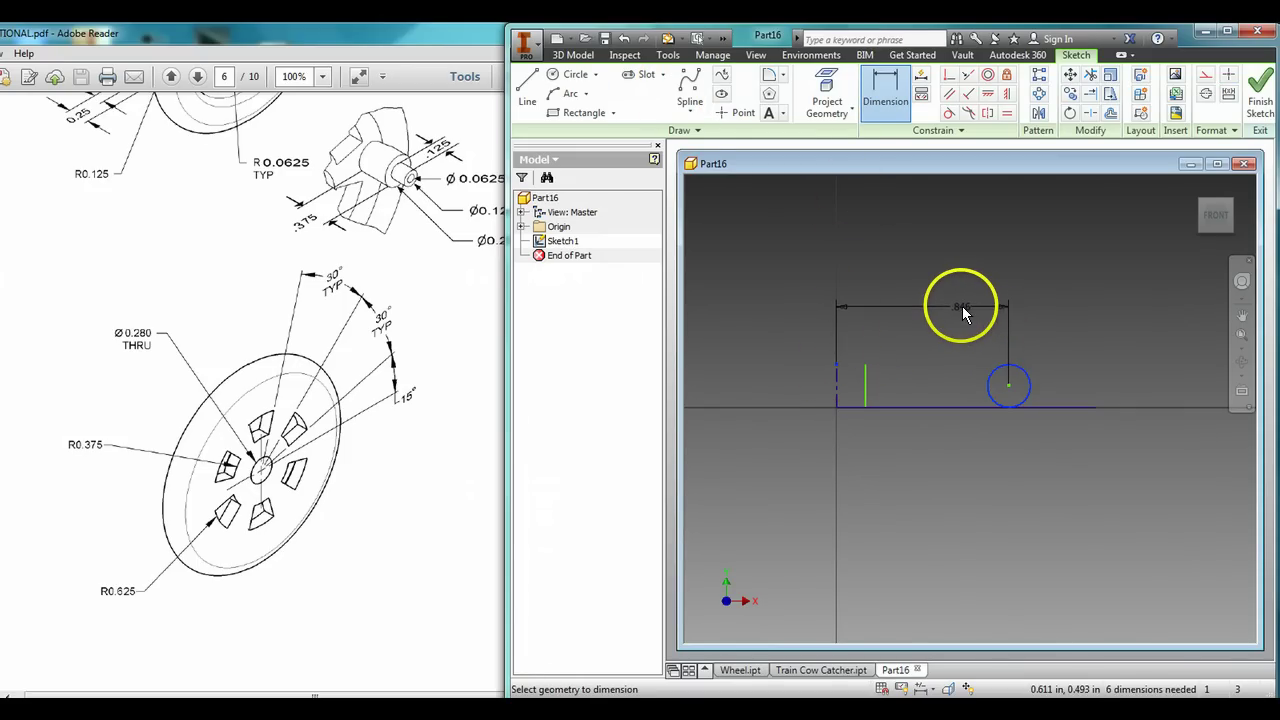
{"action": "left_click", "coordinate": [962, 310]}
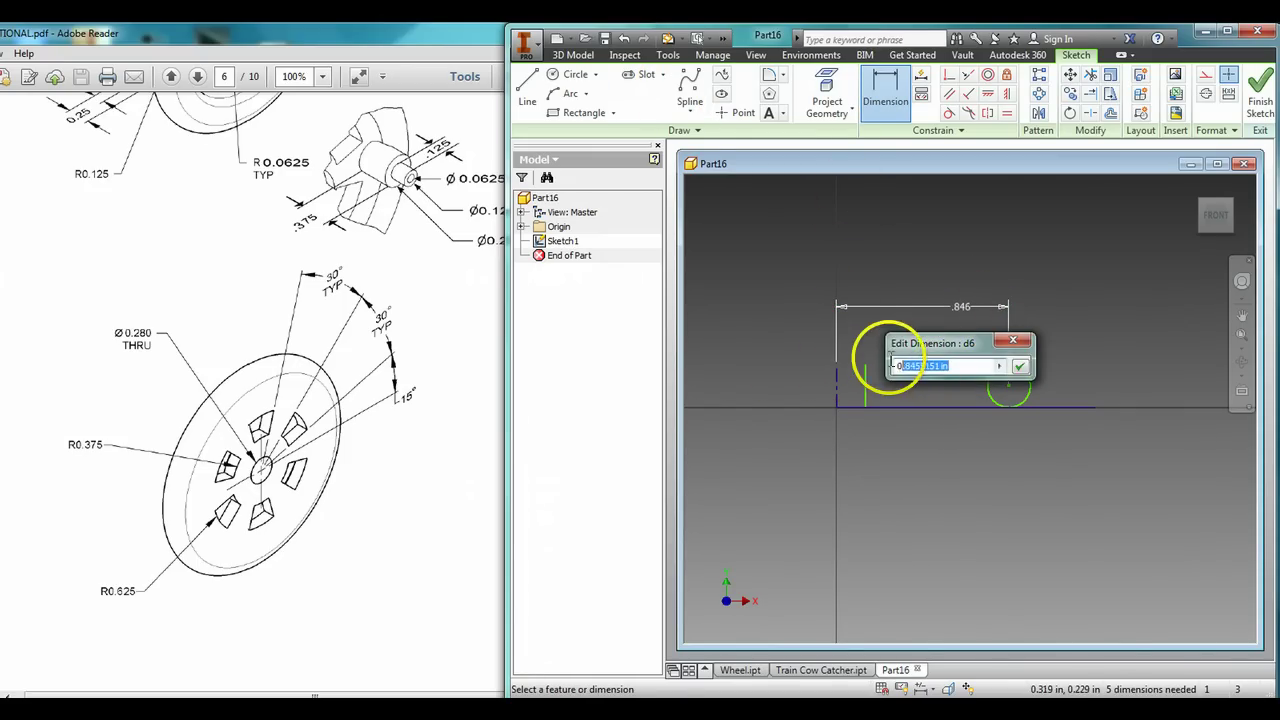
{"action": "type", "text": "1"}
{"action": "key", "text": "Return"}
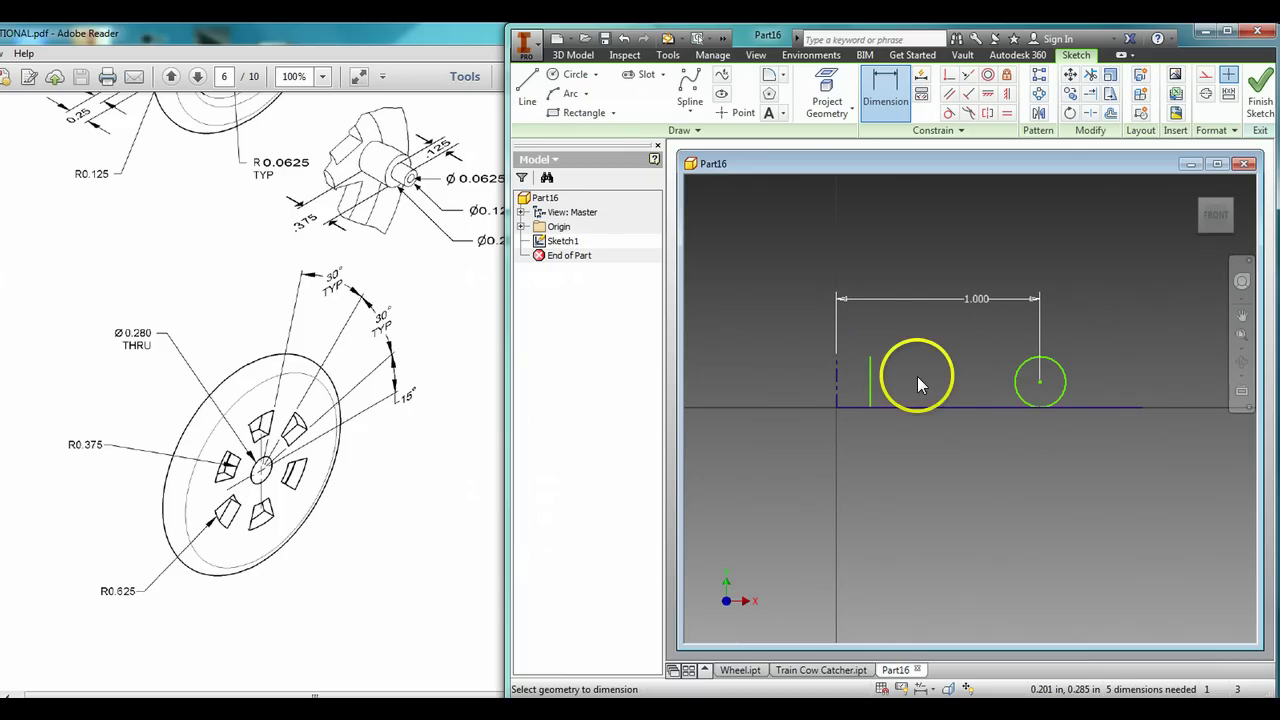
Give the short line a .250 height and reset its offset to 0.14
{"action": "left_click", "coordinate": [886, 91]}
{"action": "left_click", "coordinate": [874, 380]}
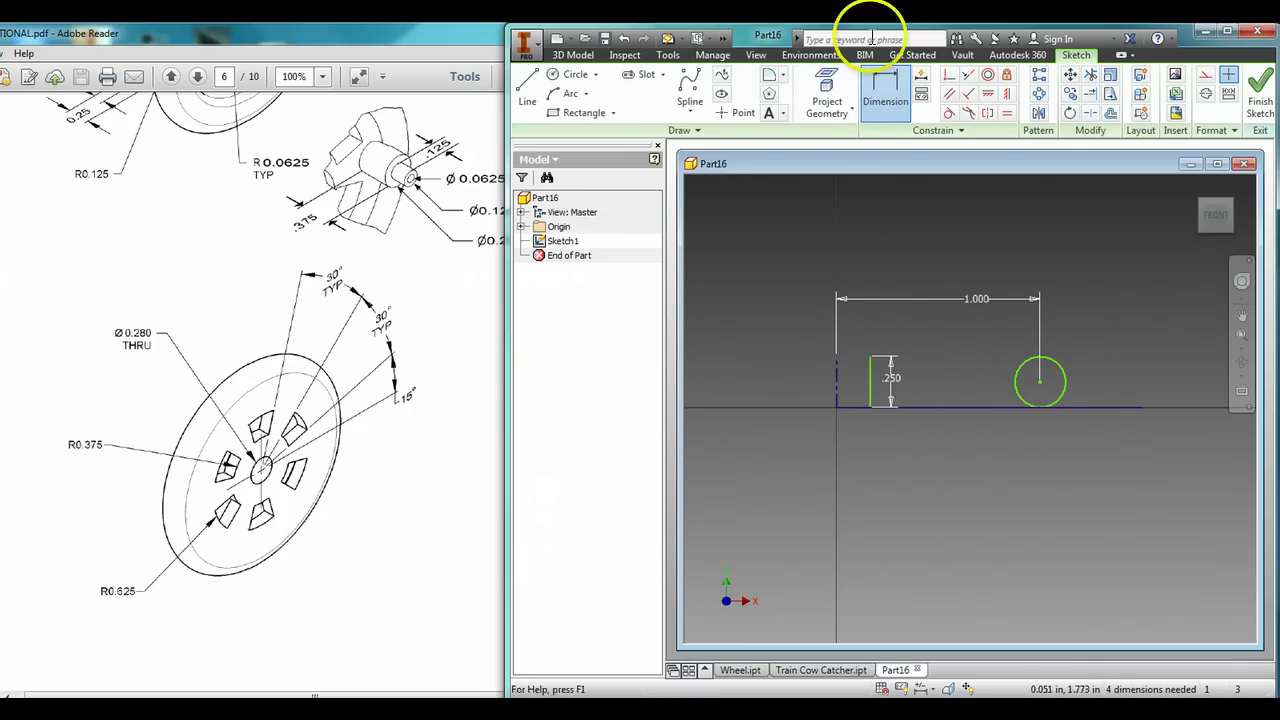
{"action": "left_click", "coordinate": [886, 91]}
{"action": "key", "text": "d"}
{"action": "left_click", "coordinate": [837, 362]}
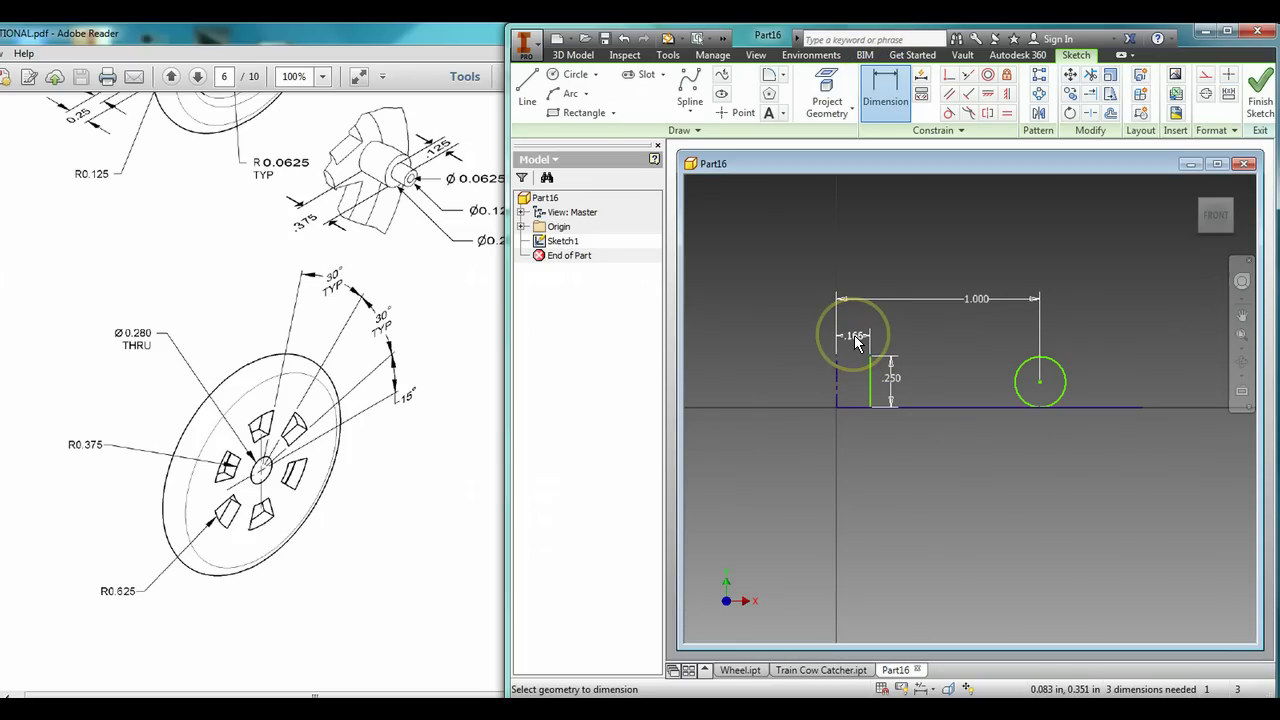
{"action": "left_click", "coordinate": [854, 335]}
{"action": "left_click_drag", "start_coordinate": [843, 394], "coordinate": [772, 380]}
{"action": "type", "text": "0.14"}
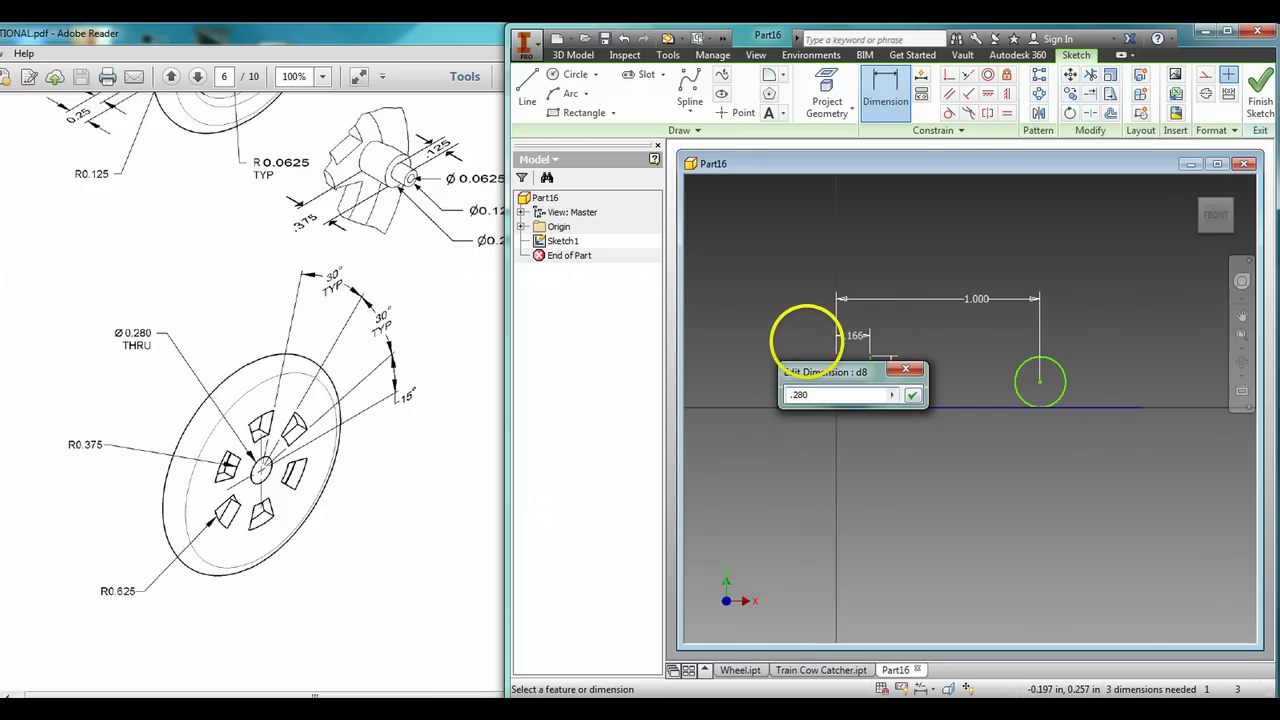
{"action": "key", "text": "Return"}
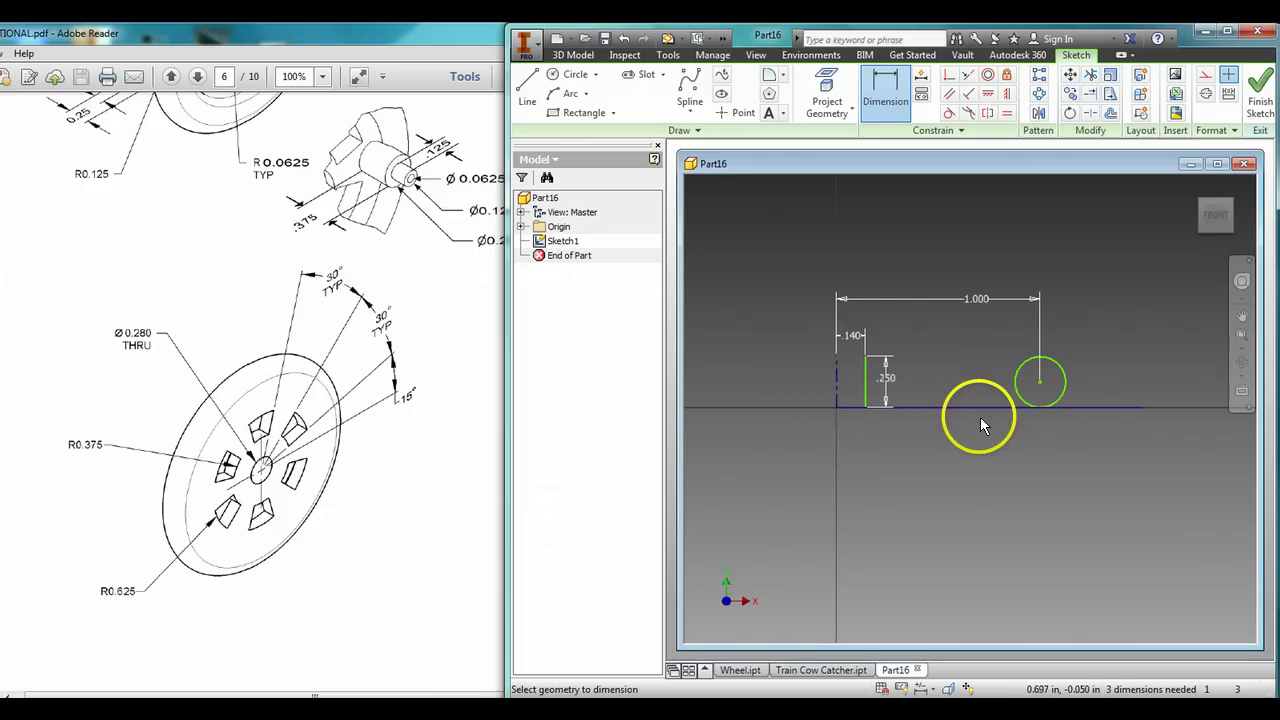
{"action": "key", "text": "Escape"}
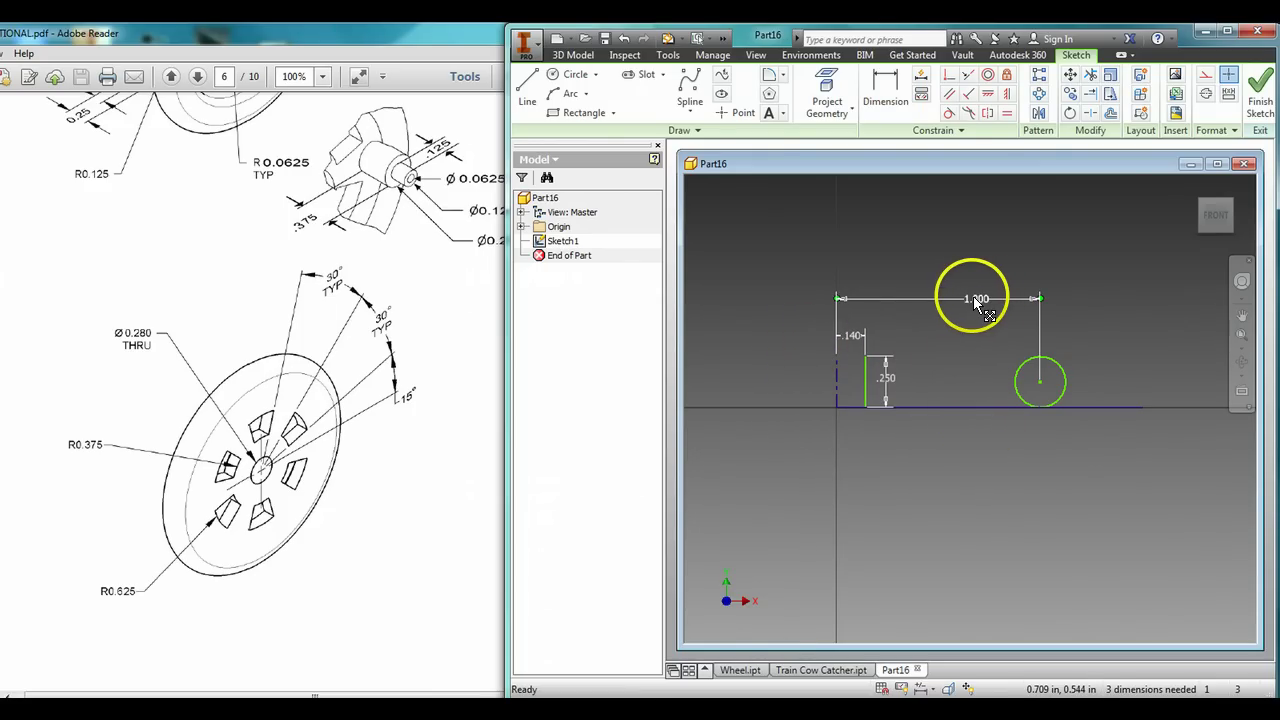
Delete the temporary 1.000, .140 and .250 dimensions
{"action": "right_click", "coordinate": [977, 303]}
{"action": "left_click", "coordinate": [977, 251]}
{"action": "right_click", "coordinate": [859, 337]}
{"action": "left_click", "coordinate": [857, 290]}
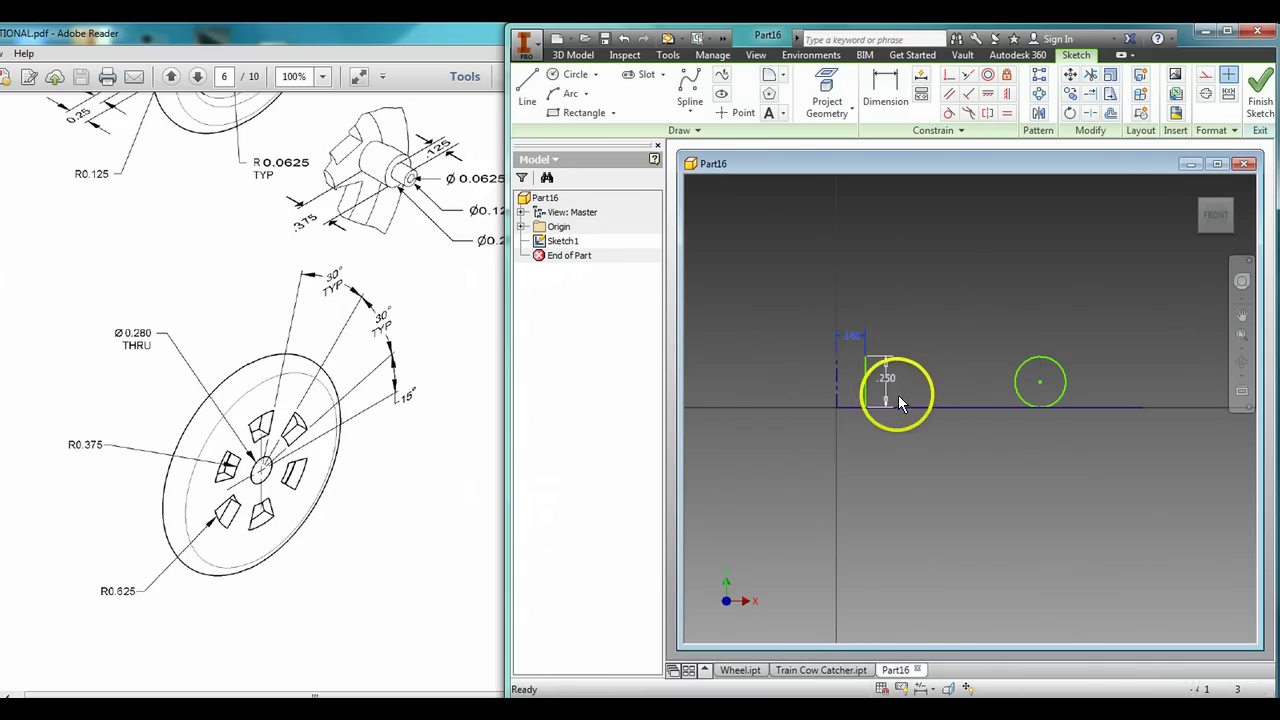
{"action": "right_click", "coordinate": [881, 382]}
Draw a line from the circle's top to the short vertical line and down to its base
{"action": "left_click", "coordinate": [880, 336]}
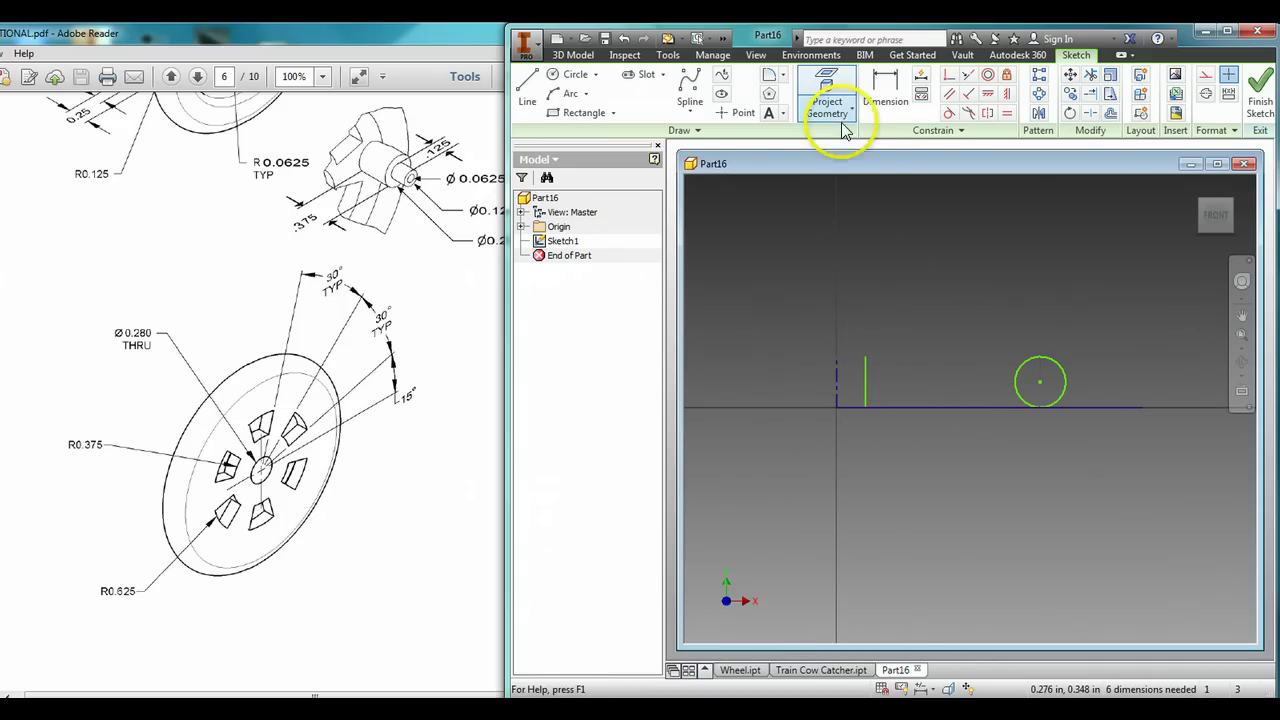
{"action": "left_click", "coordinate": [526, 84]}
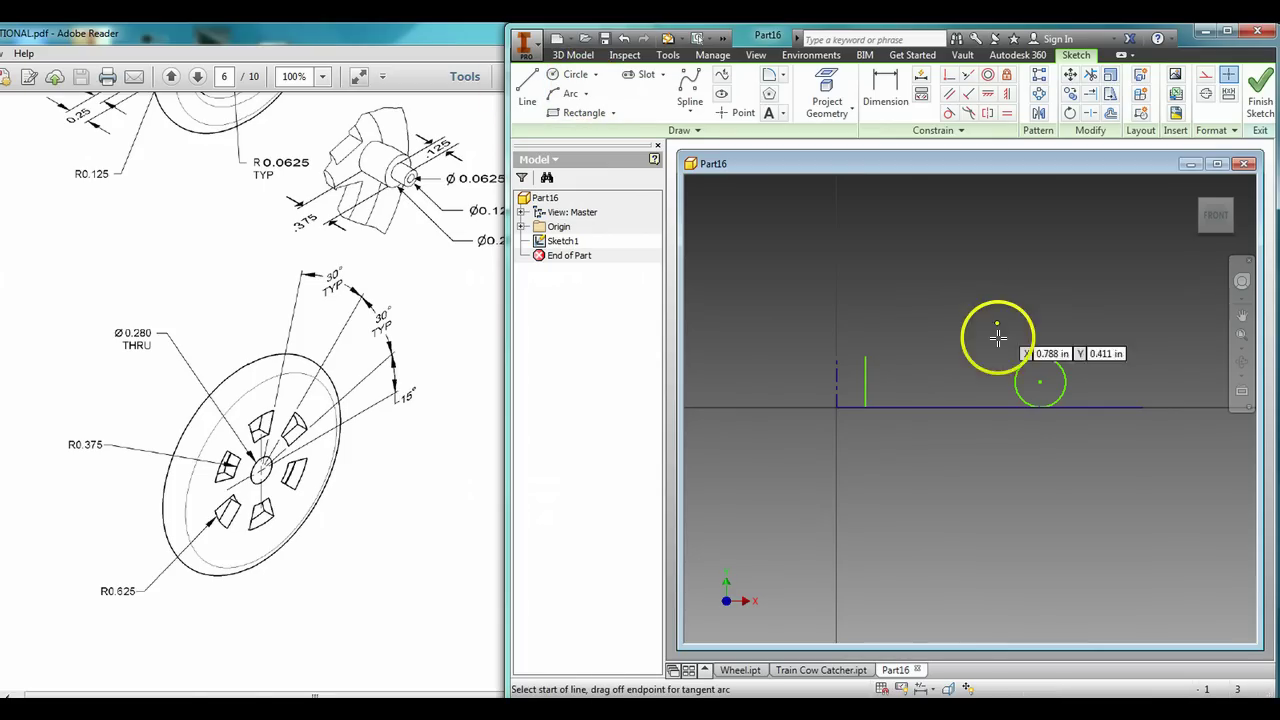
{"action": "left_click", "coordinate": [1042, 354]}
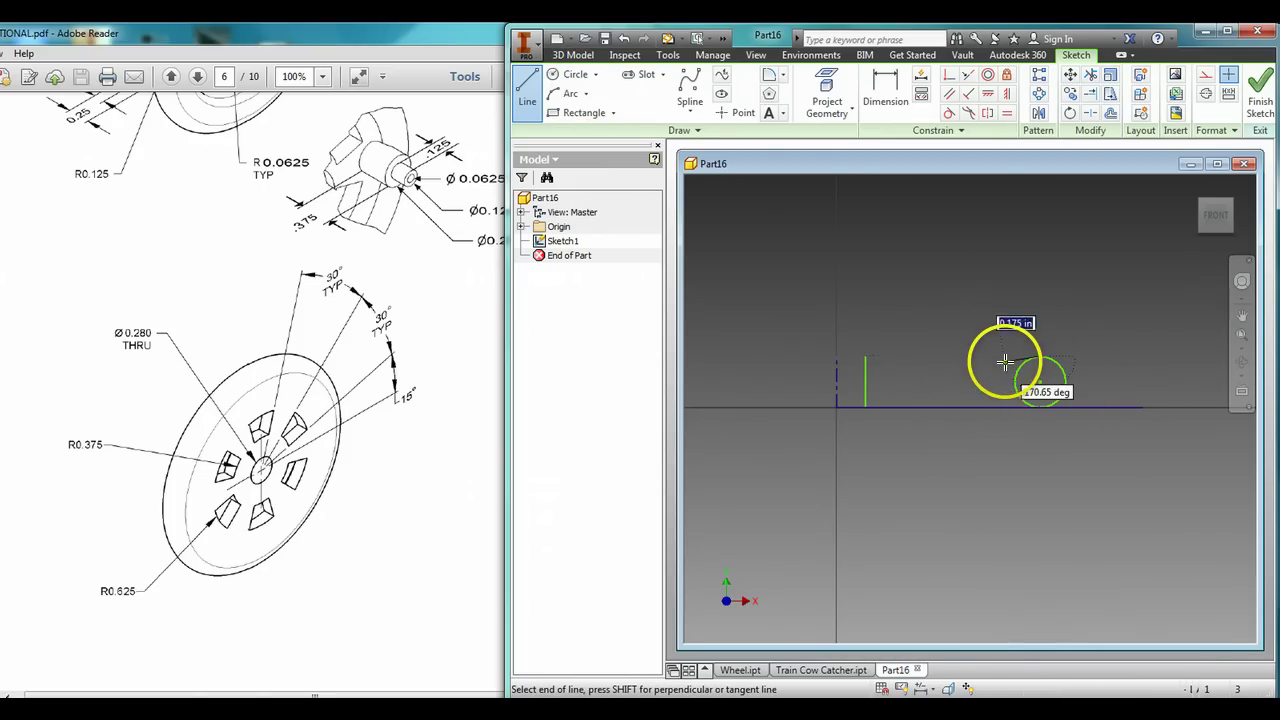
{"action": "left_click", "coordinate": [863, 357]}
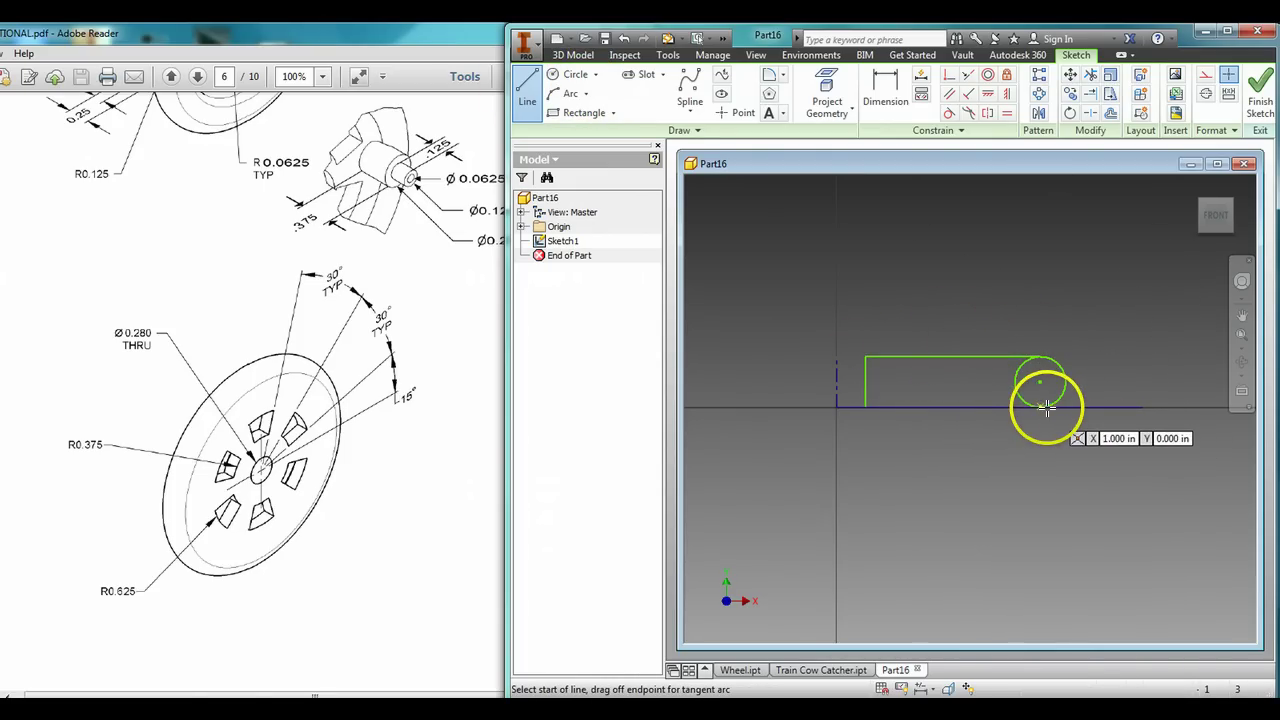
{"action": "left_click", "coordinate": [865, 402]}
{"action": "key", "text": "Escape"}
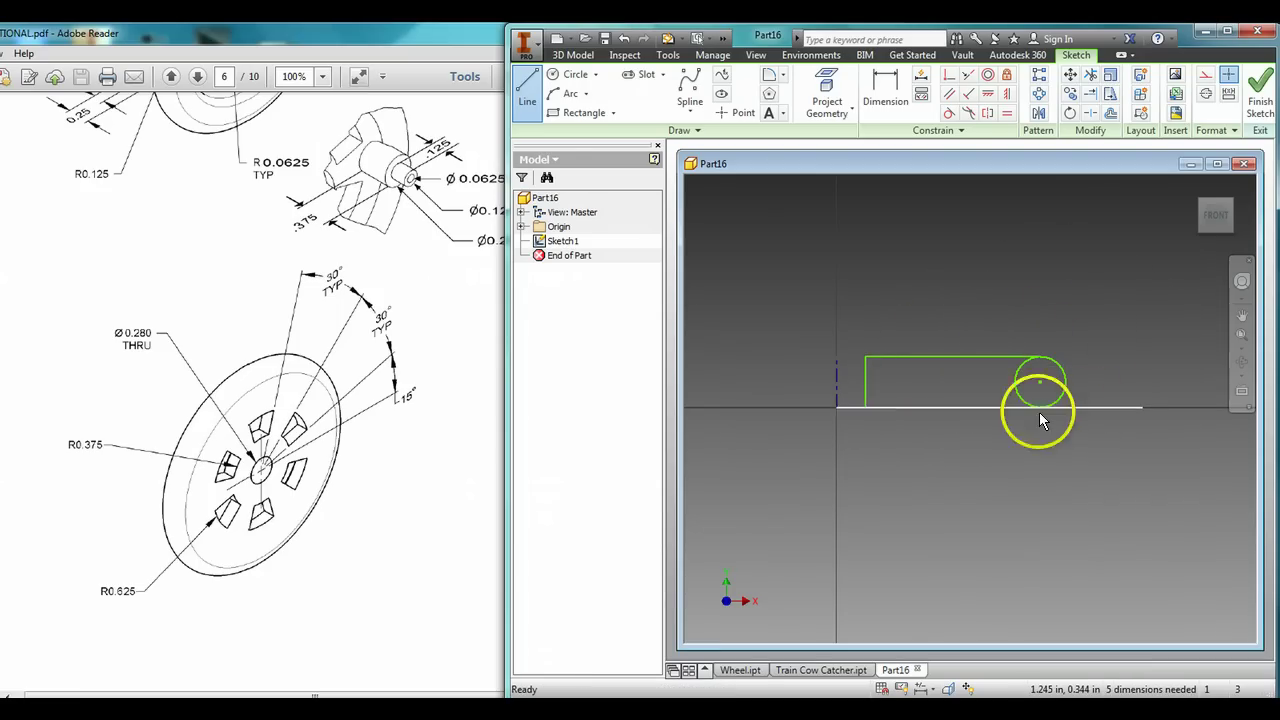
Trim the excess axis line and draw the 0.860 in bottom line to the circle
{"action": "left_click", "coordinate": [1090, 76]}
{"action": "left_click", "coordinate": [1076, 407]}
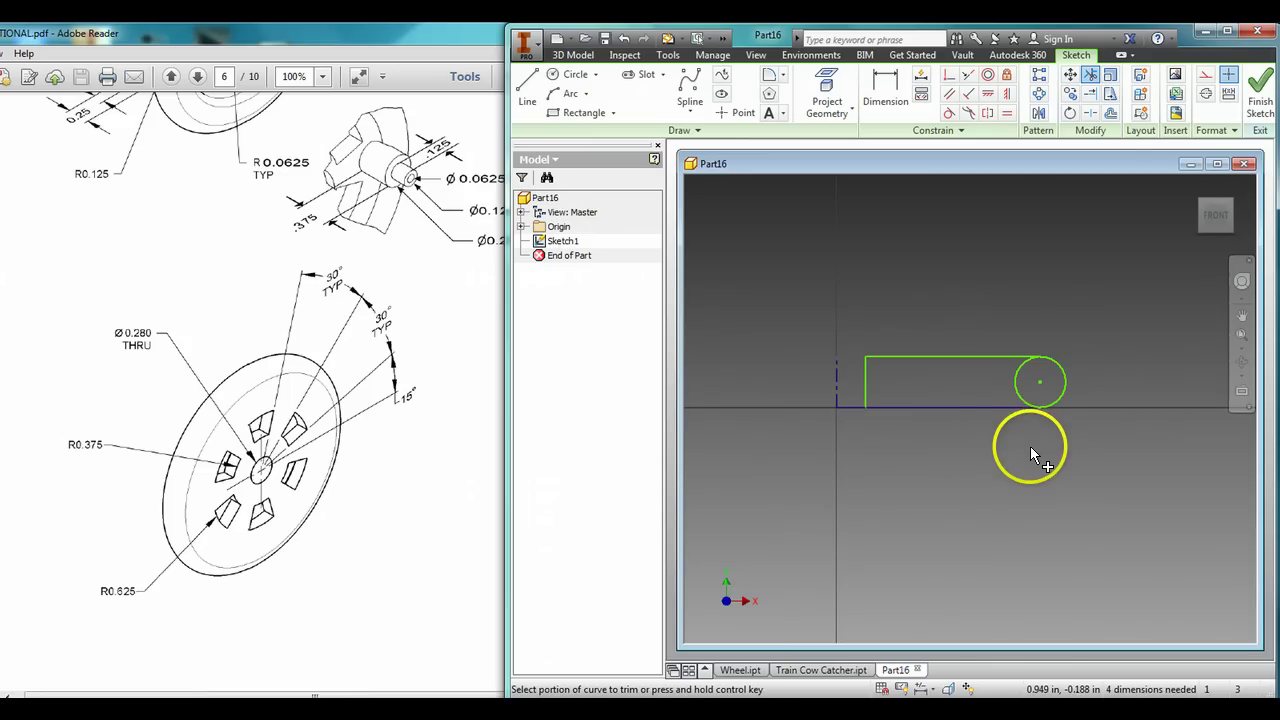
{"action": "left_click", "coordinate": [965, 407]}
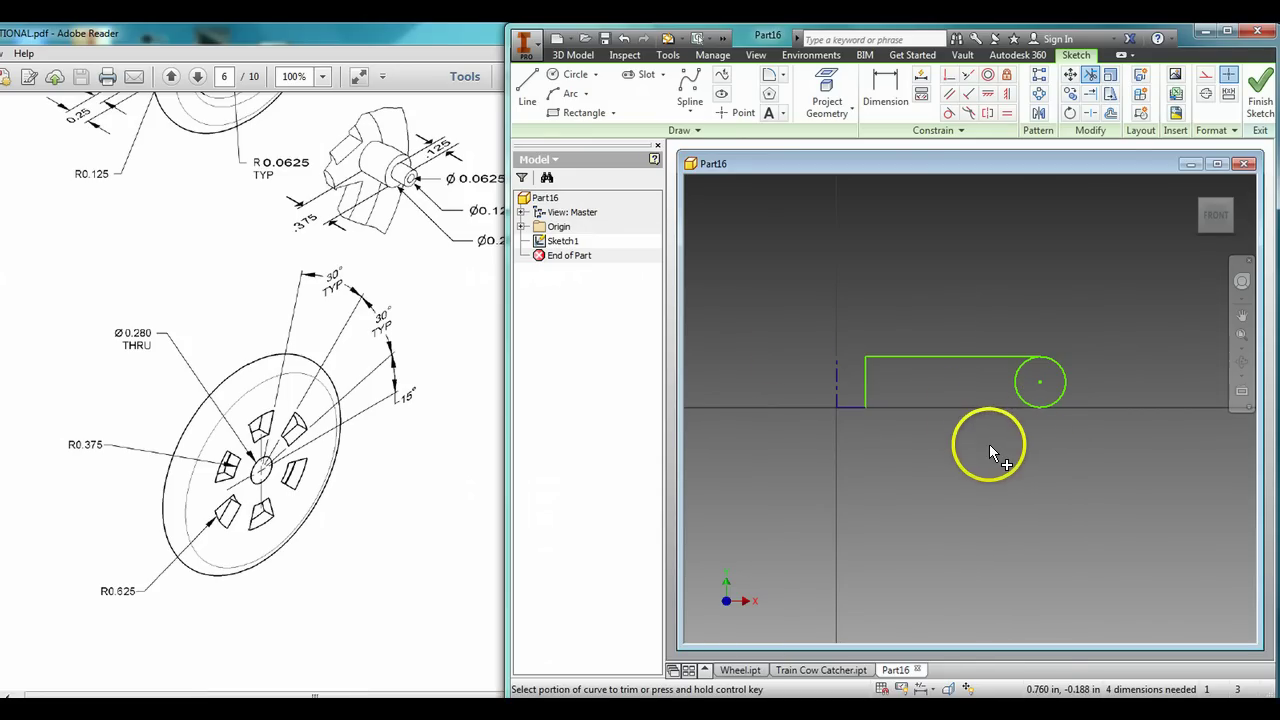
{"action": "left_click", "coordinate": [527, 88]}
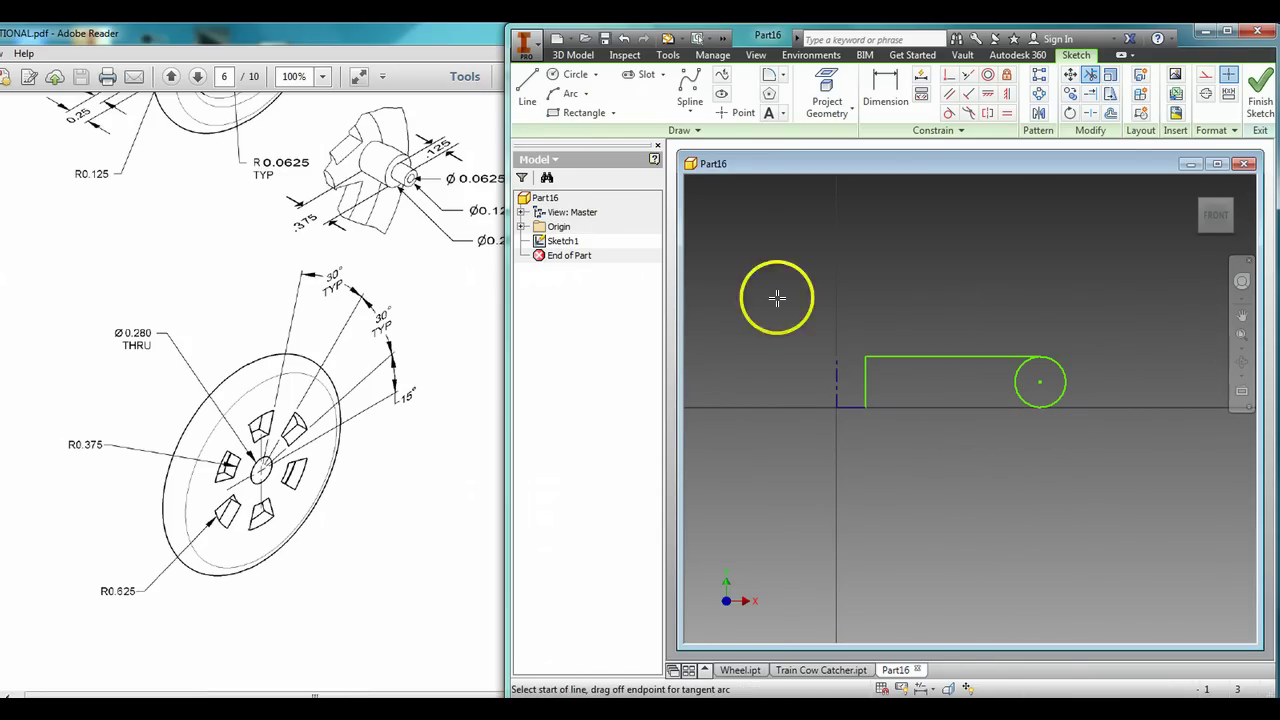
{"action": "left_click", "coordinate": [866, 408]}
{"action": "double_click", "coordinate": [1040, 407]}
{"action": "key", "text": "Escape"}
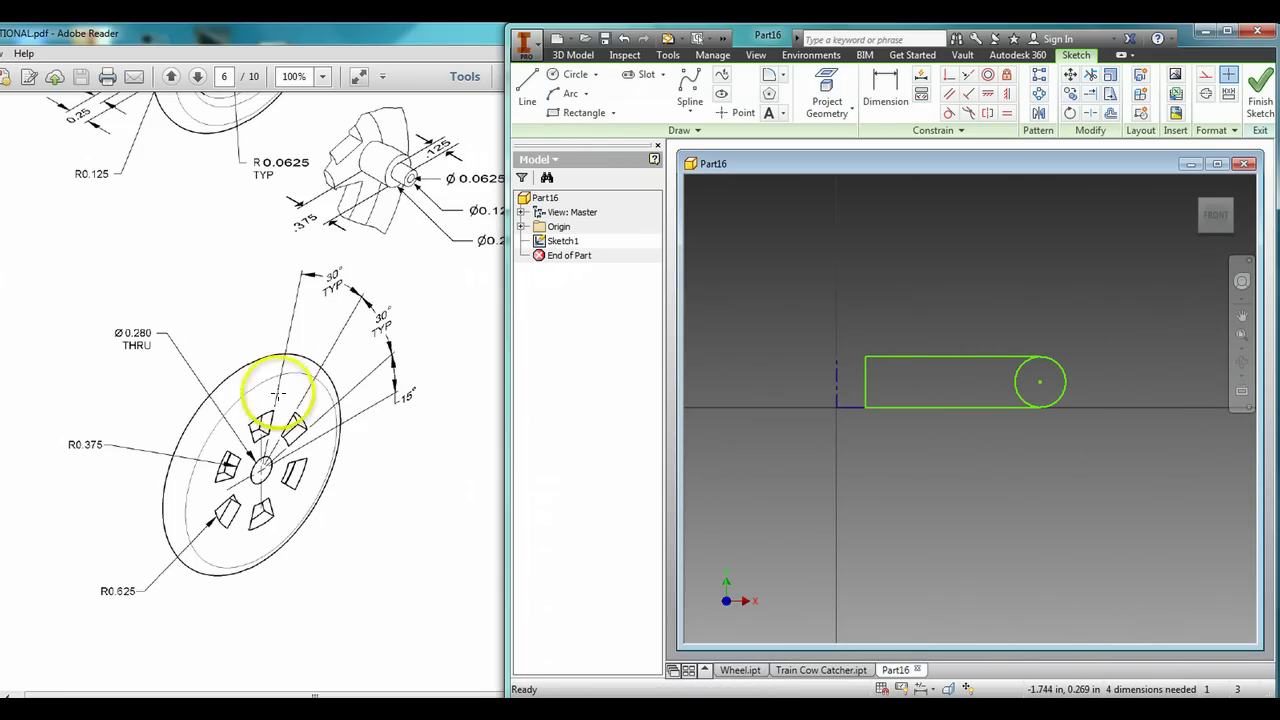
Draw two vertical dividers across the strip, one near its left end and one at the circle
{"action": "left_click", "coordinate": [429, 349]}
{"action": "scroll", "coordinate": [429, 349], "scroll_direction": "up", "scroll_amount": 4}
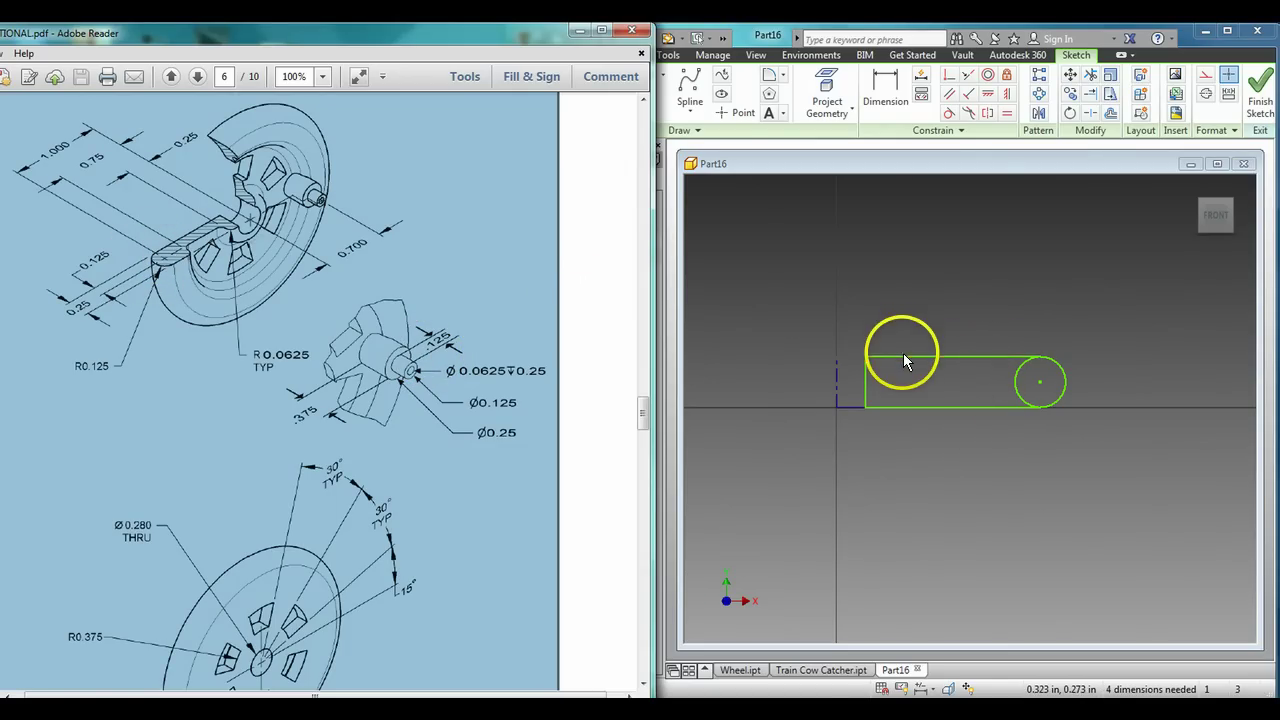
{"action": "left_click", "coordinate": [793, 320]}
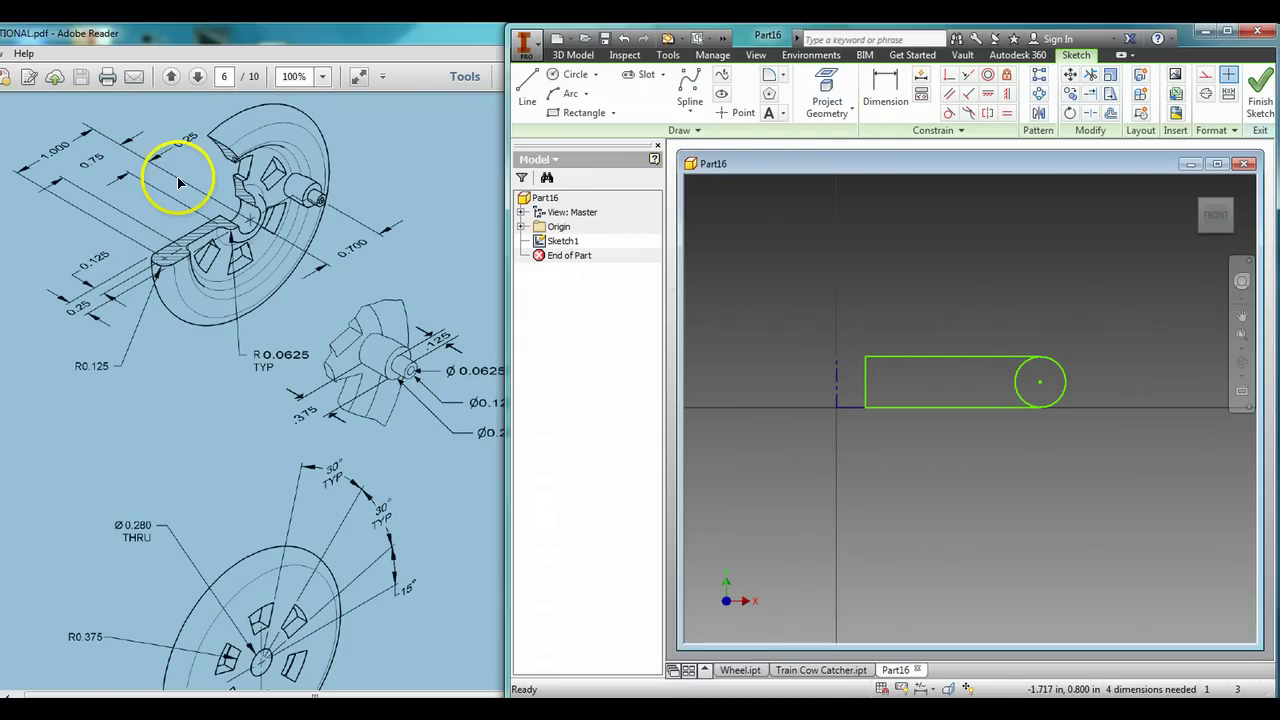
{"action": "left_click", "coordinate": [530, 85]}
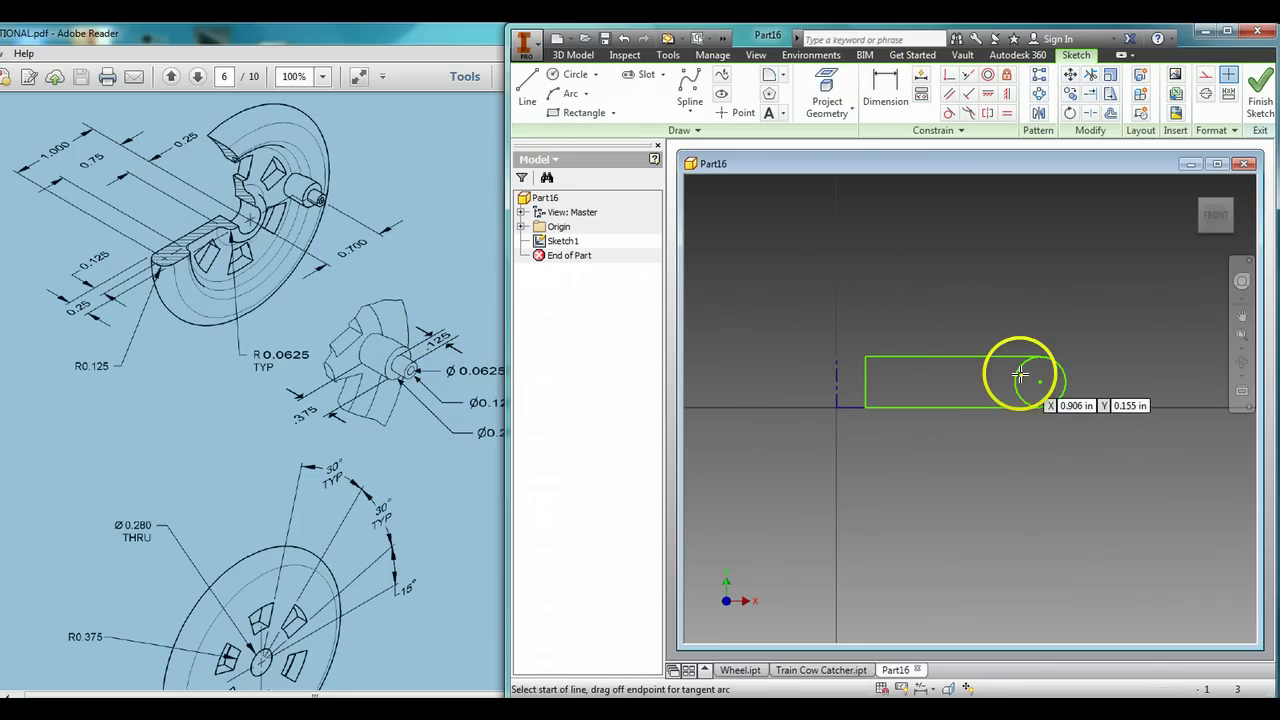
{"action": "left_click", "coordinate": [988, 357]}
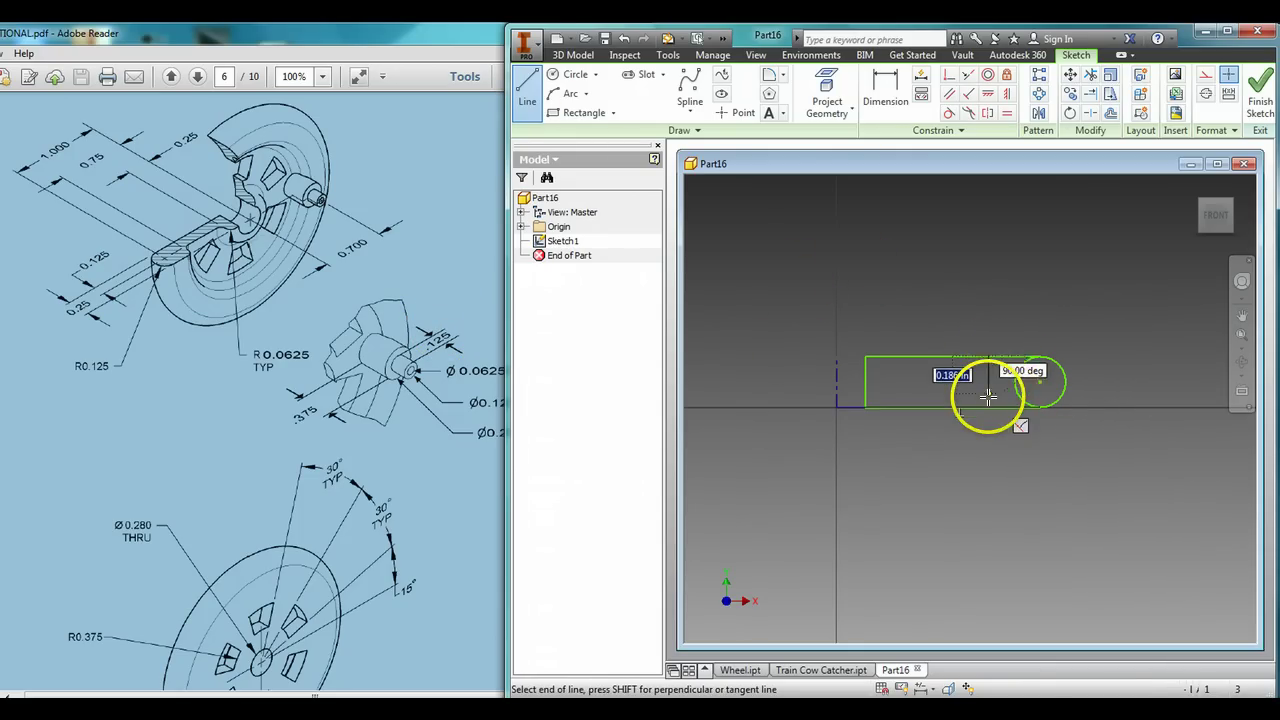
{"action": "left_click", "coordinate": [987, 407]}
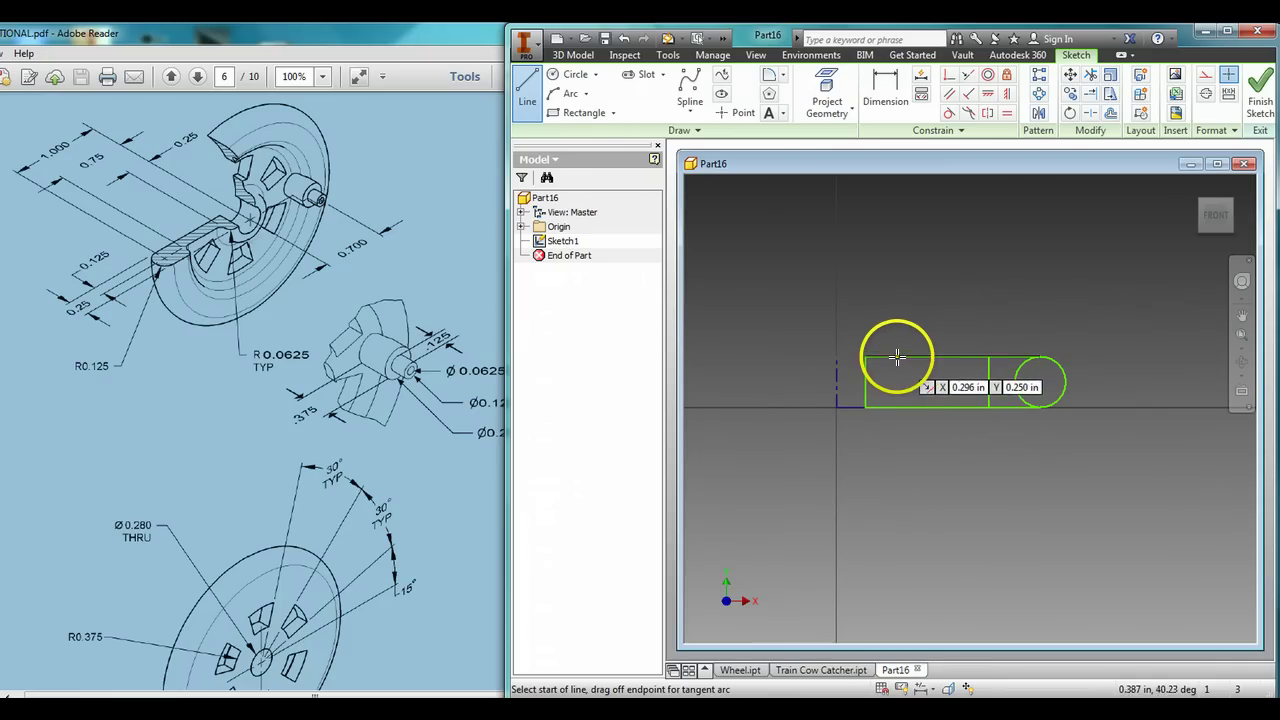
{"action": "left_click", "coordinate": [897, 357]}
{"action": "left_click", "coordinate": [897, 407]}
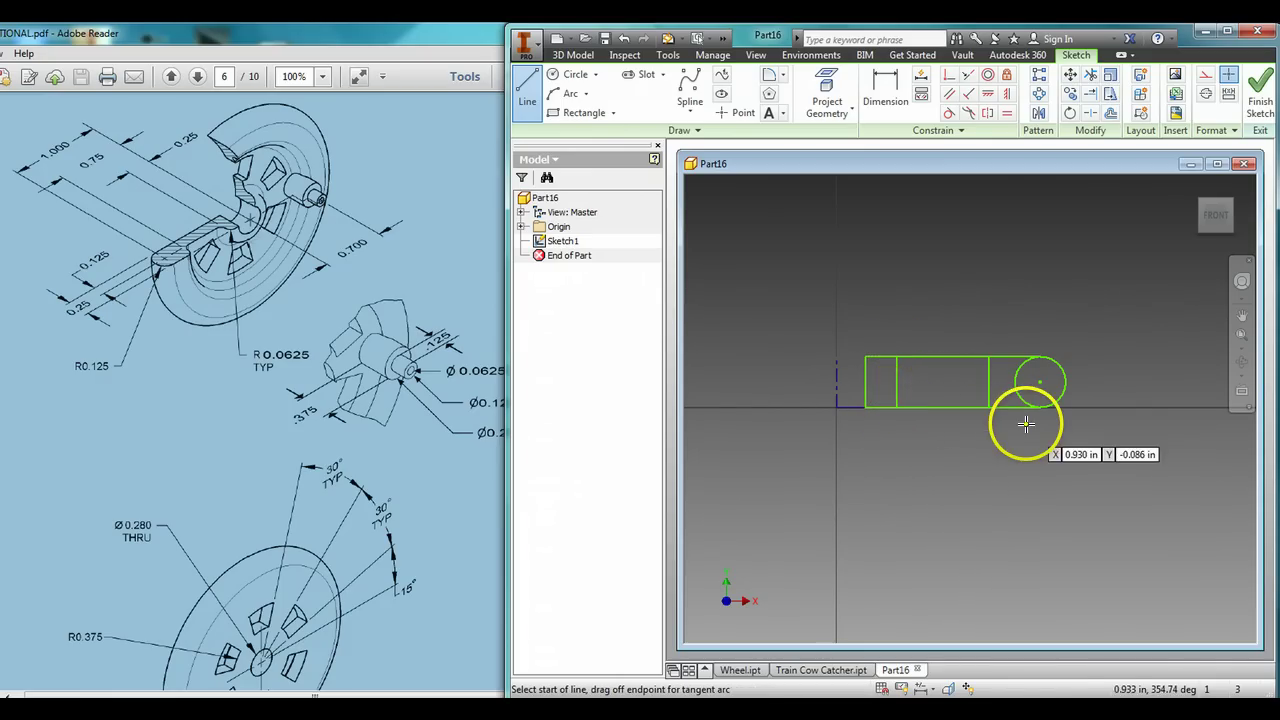
{"action": "key", "text": "Escape"}
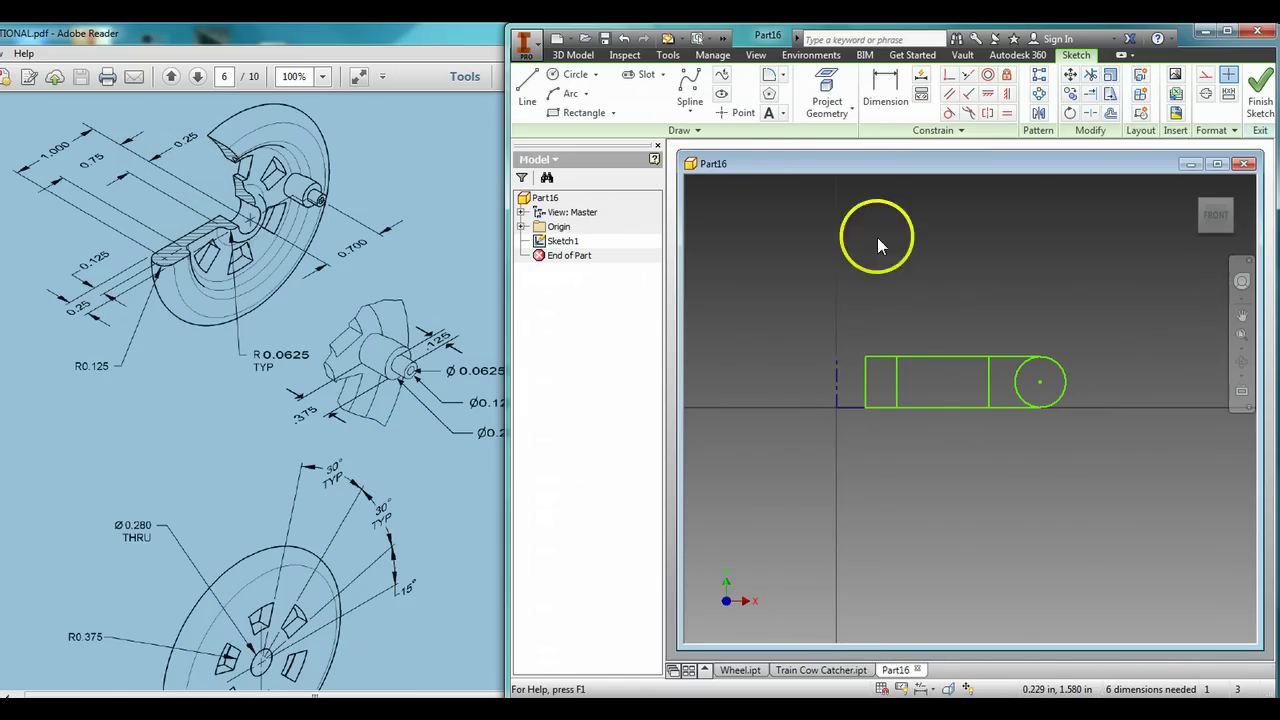
{"action": "left_click", "coordinate": [885, 88]}
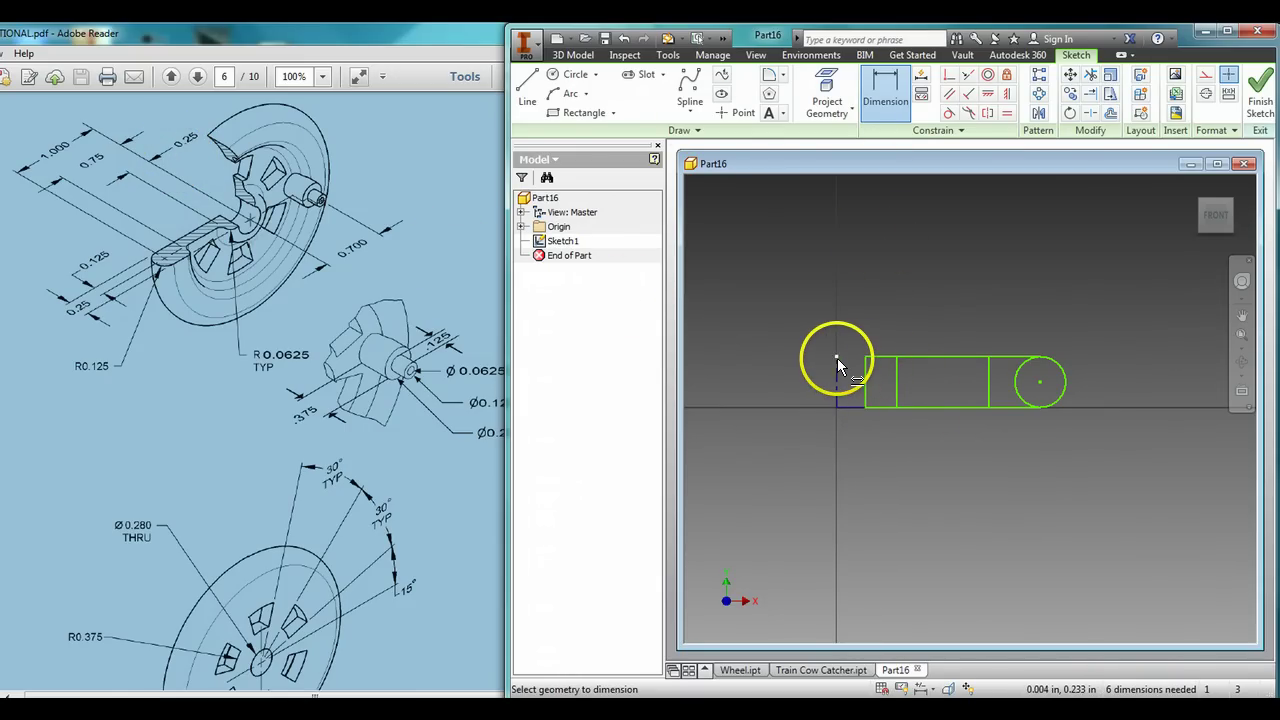
Dimension the dividers at .250 and .750 and the circle centre at 1.000 from the origin
{"action": "left_click", "coordinate": [837, 359]}
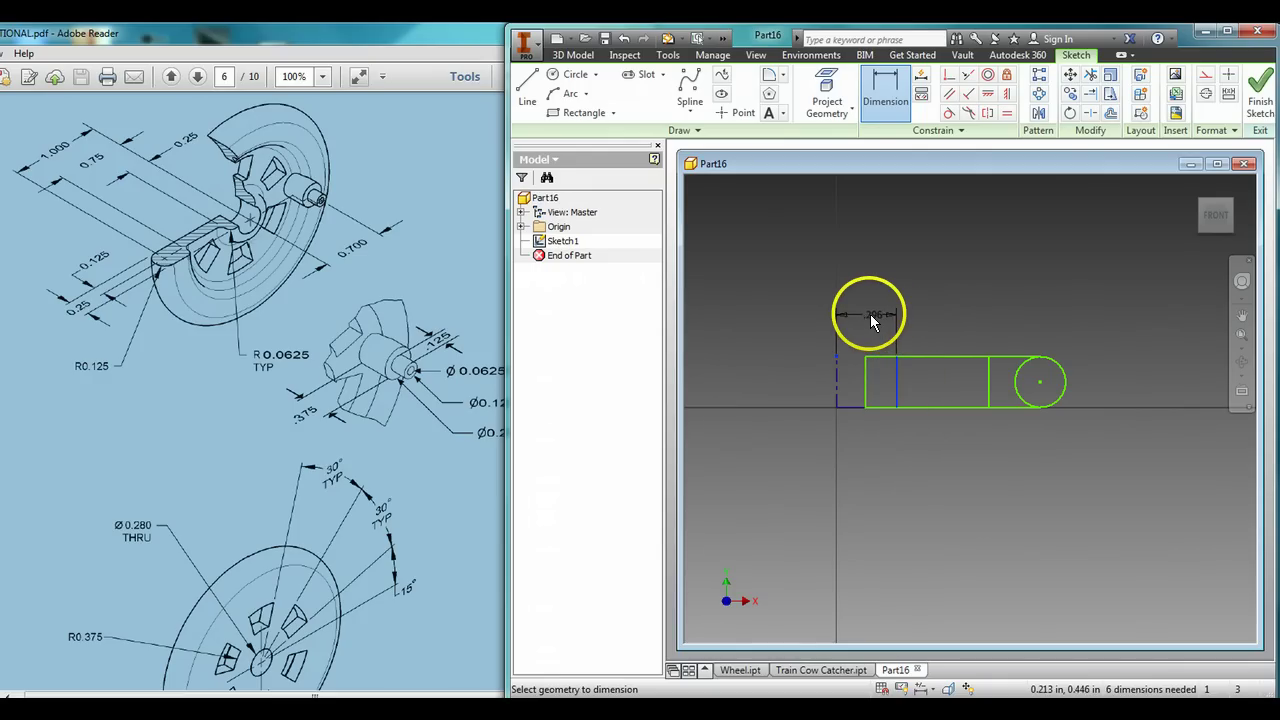
{"action": "left_click", "coordinate": [870, 314]}
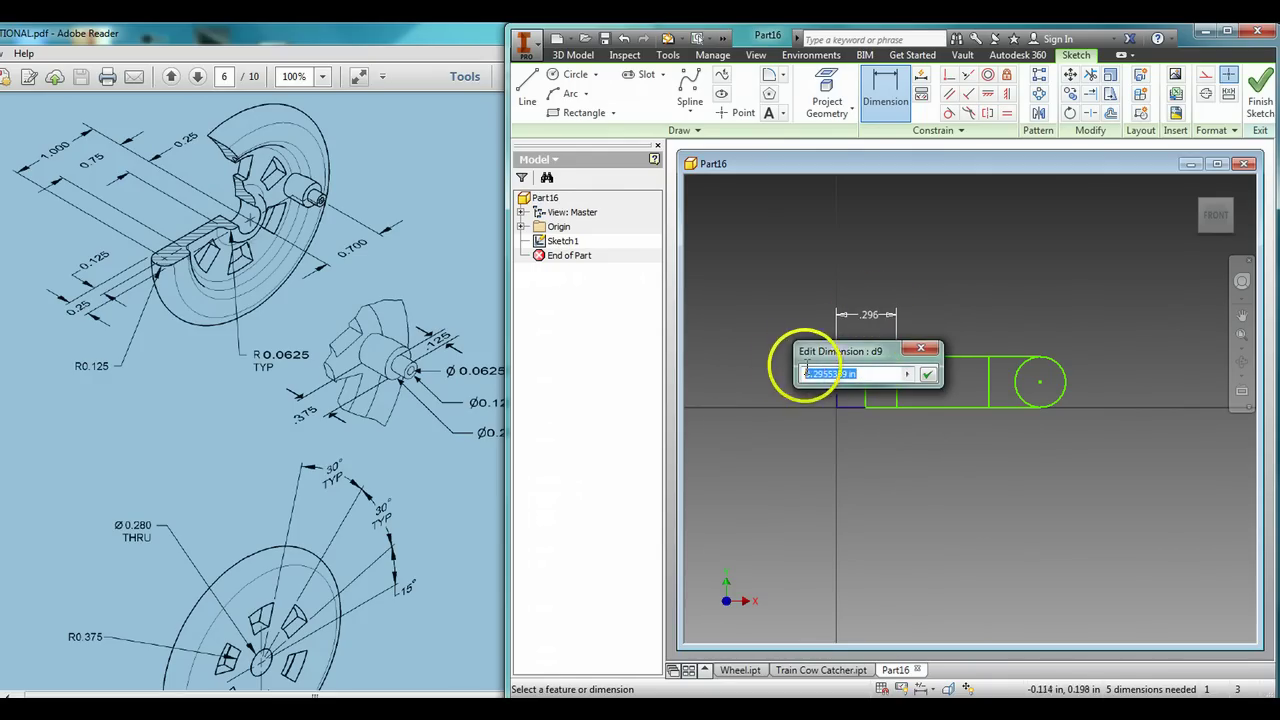
{"action": "key", "text": "Return"}
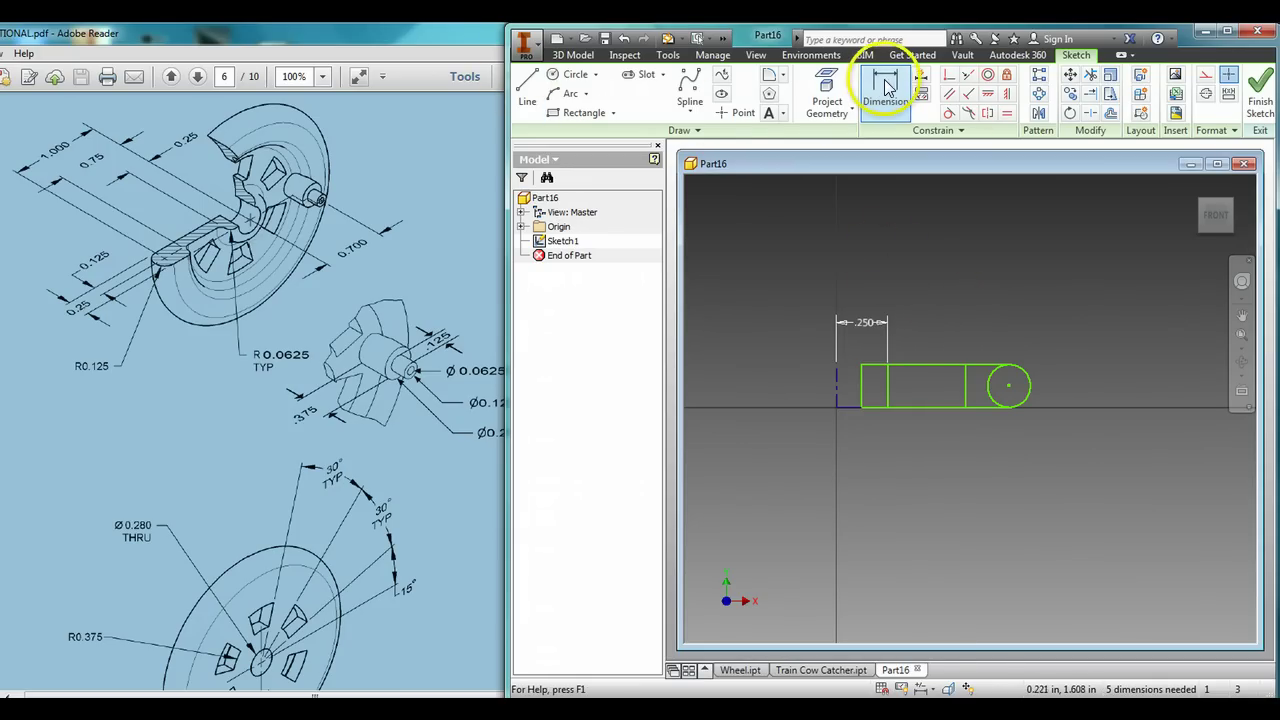
{"action": "left_click", "coordinate": [838, 366]}
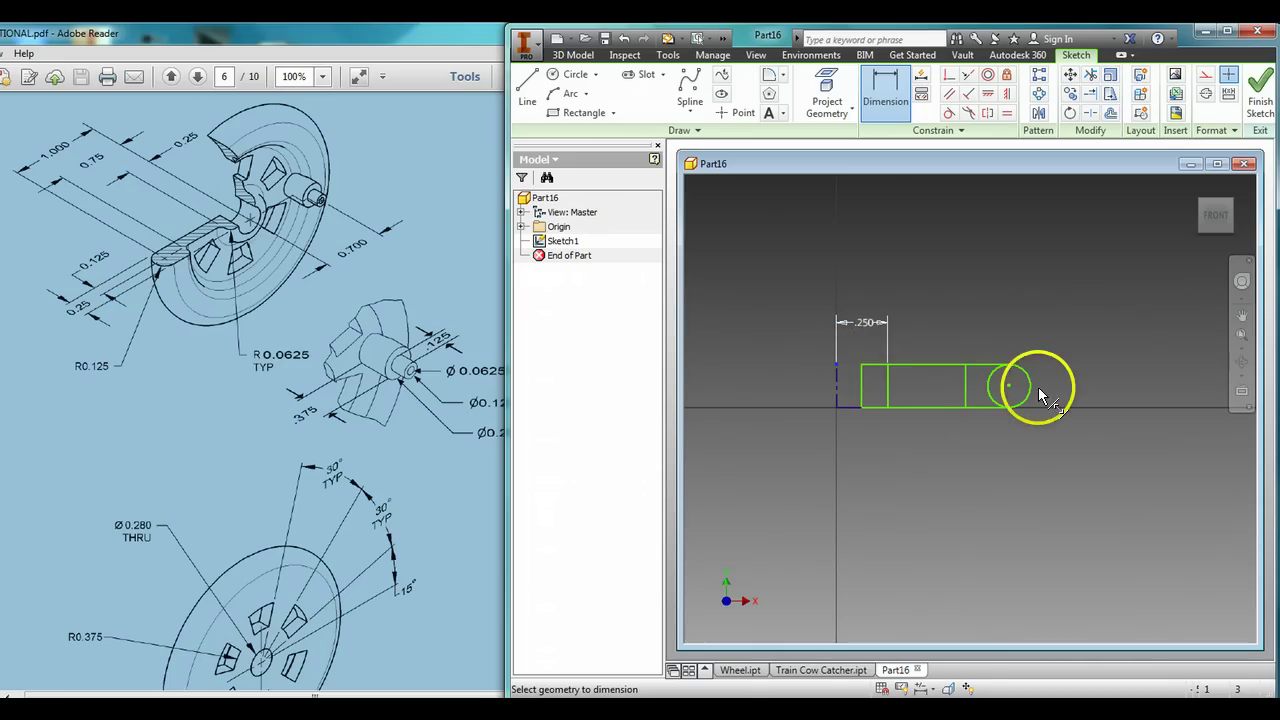
{"action": "left_click", "coordinate": [964, 377]}
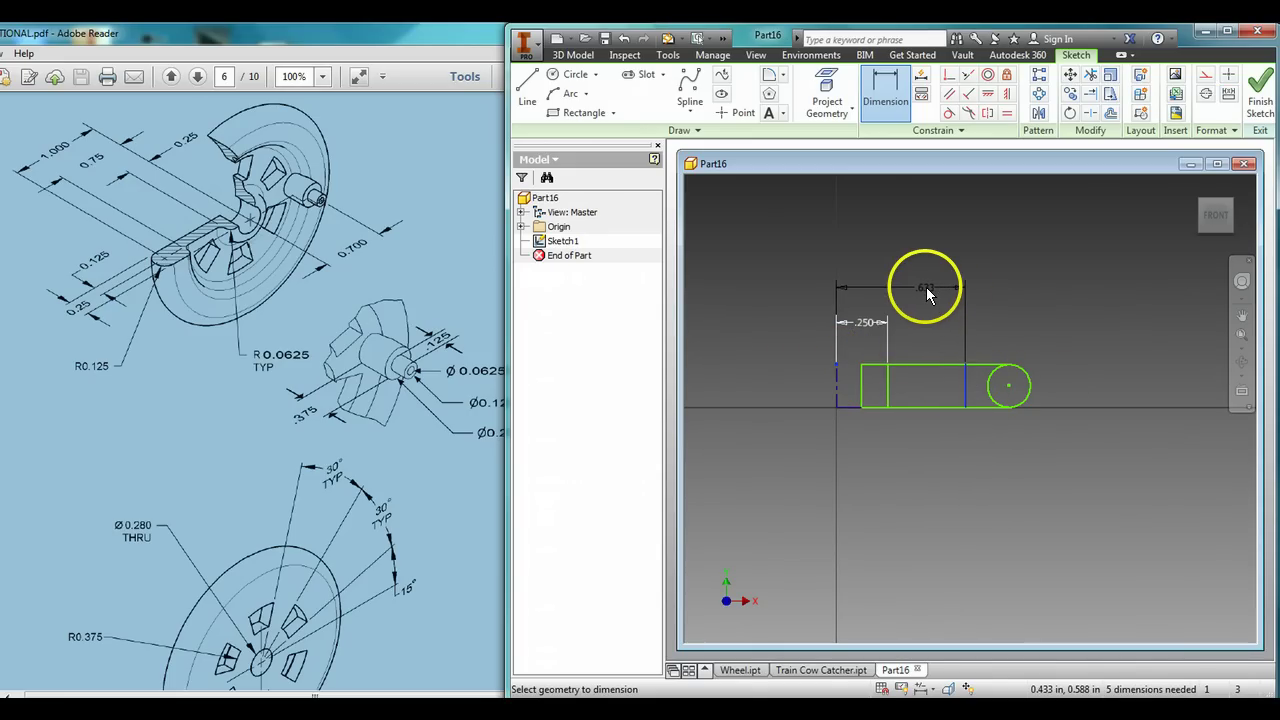
{"action": "left_click", "coordinate": [926, 287]}
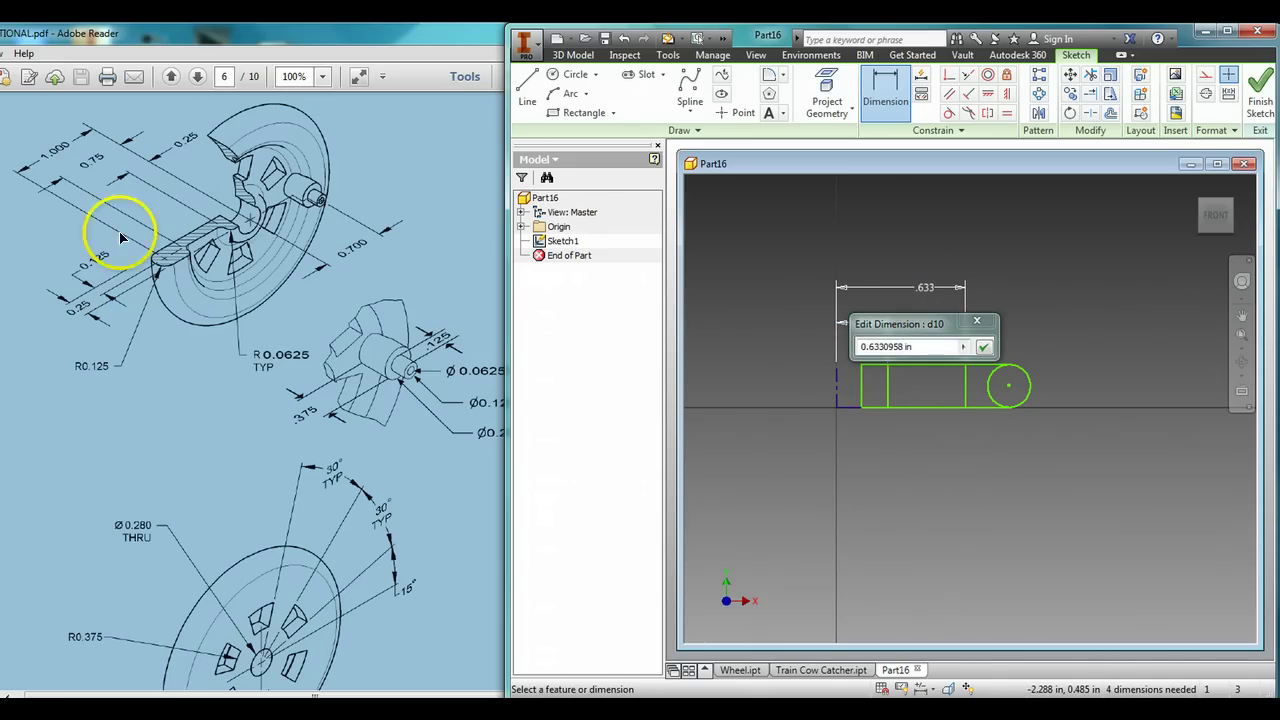
{"action": "left_click", "coordinate": [833, 342]}
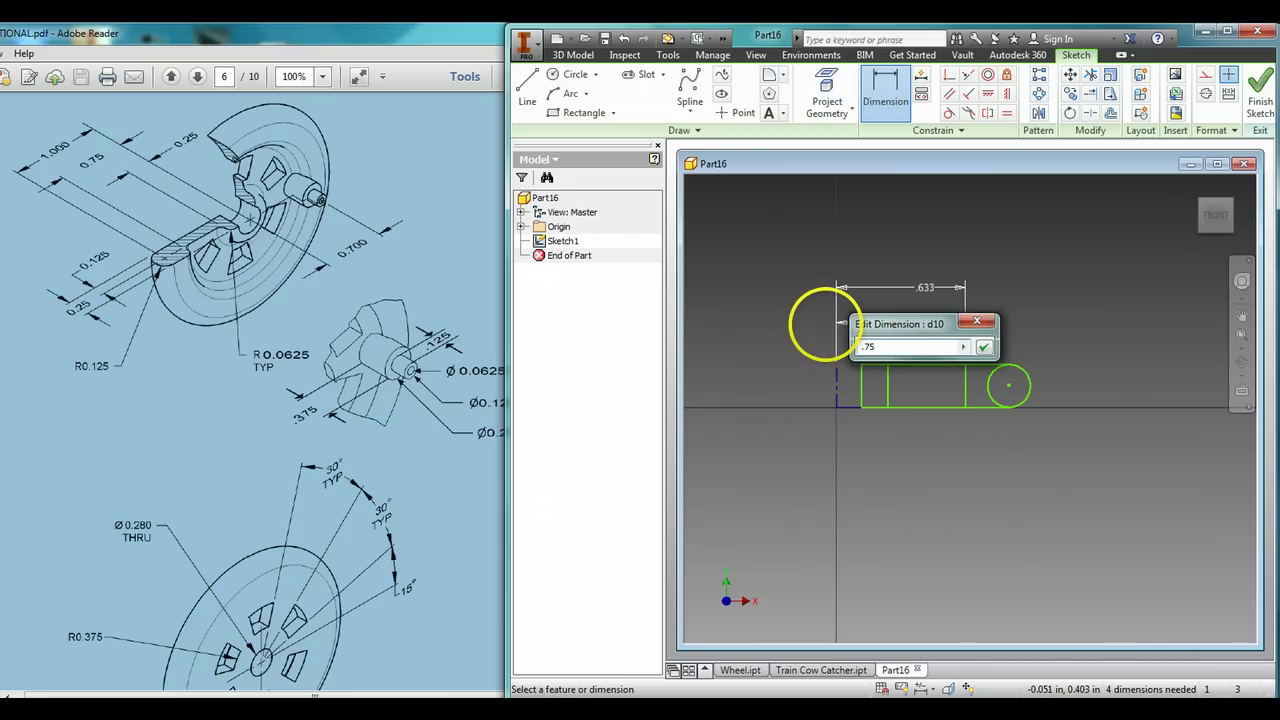
{"action": "key", "text": "Return"}
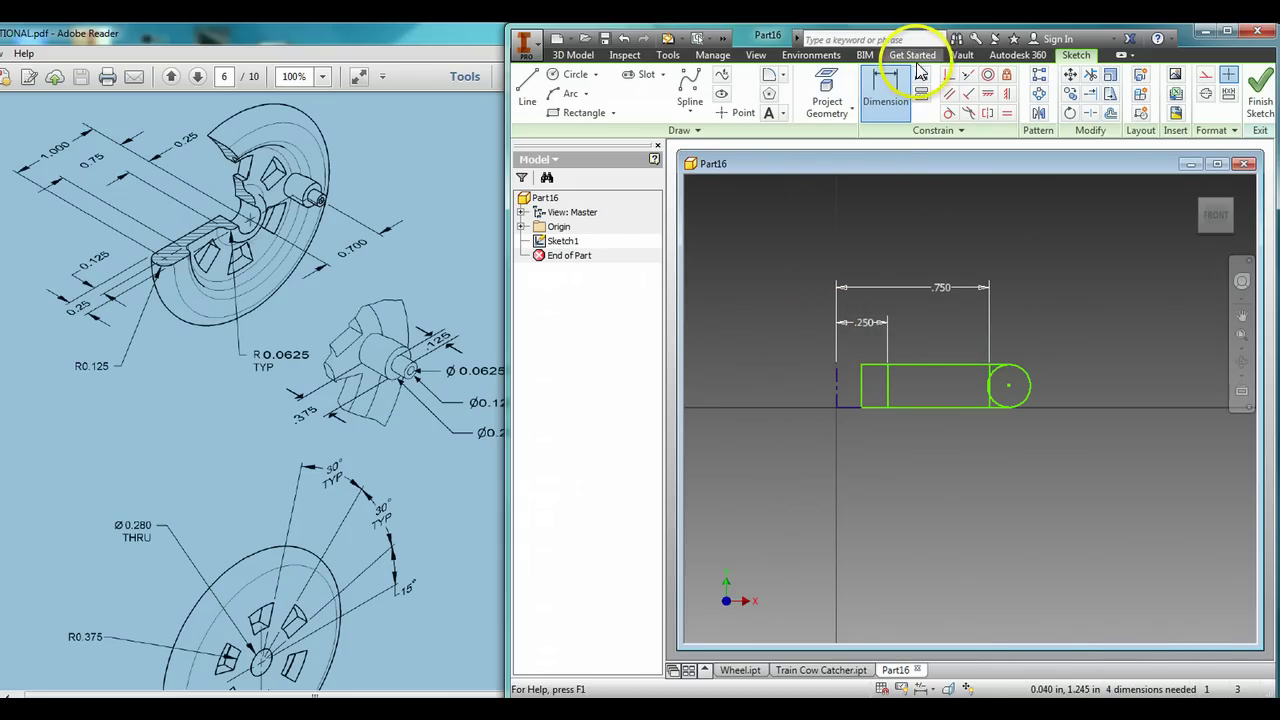
{"action": "left_click", "coordinate": [997, 375]}
{"action": "left_click", "coordinate": [967, 237]}
{"action": "type", "text": "1"}
{"action": "key", "text": "Return"}
{"action": "key", "text": "Escape"}
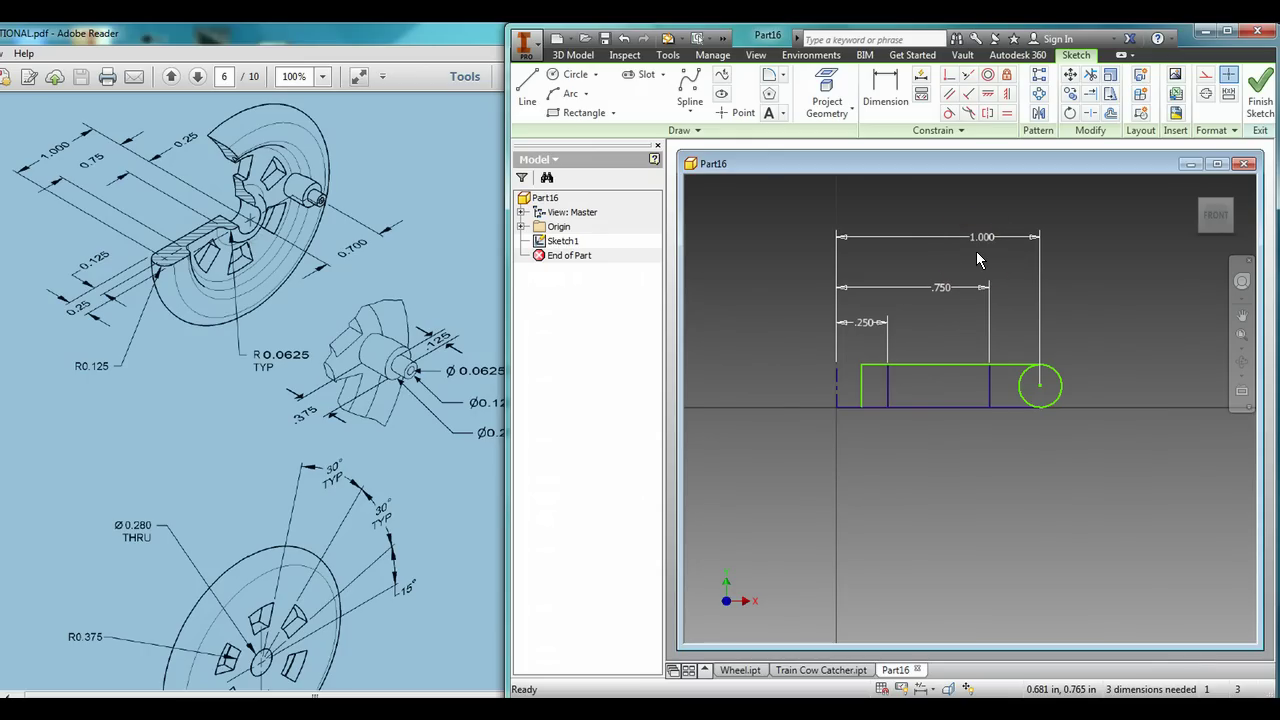
Draw a horizontal line between the .250 and .750 dividers and trim the top edge between them
{"action": "left_click", "coordinate": [524, 84]}
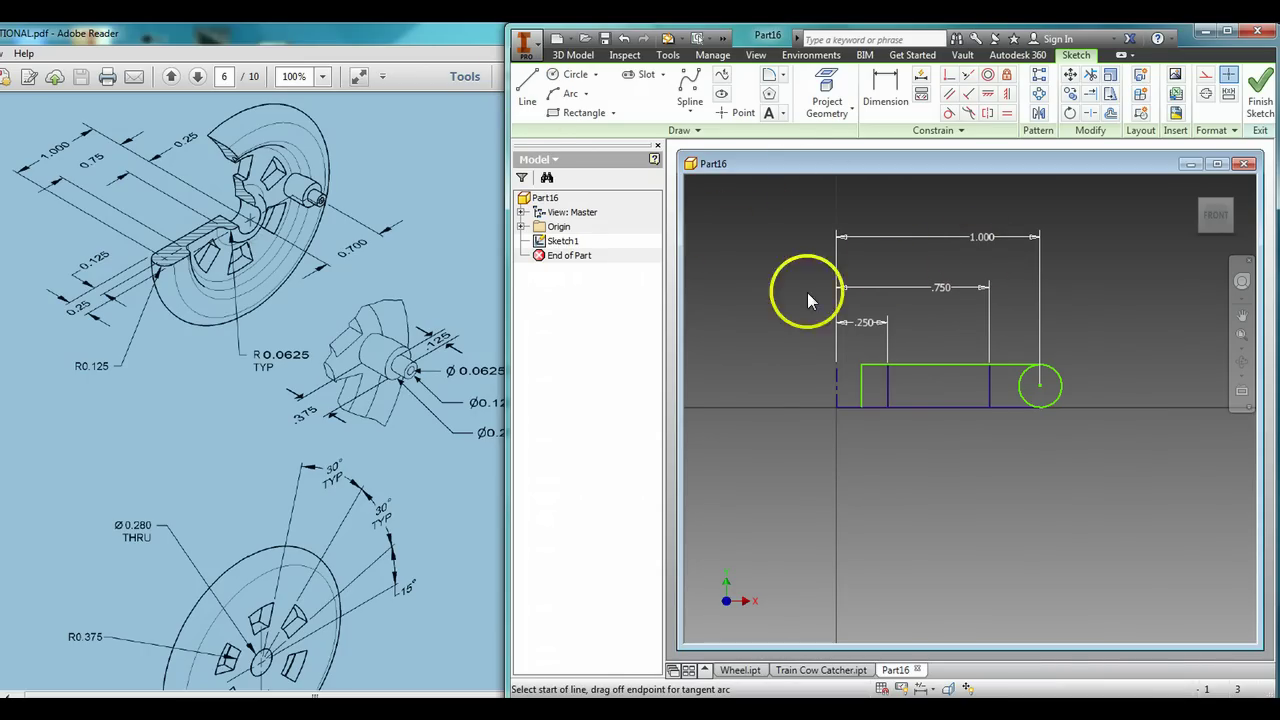
{"action": "left_click", "coordinate": [888, 387]}
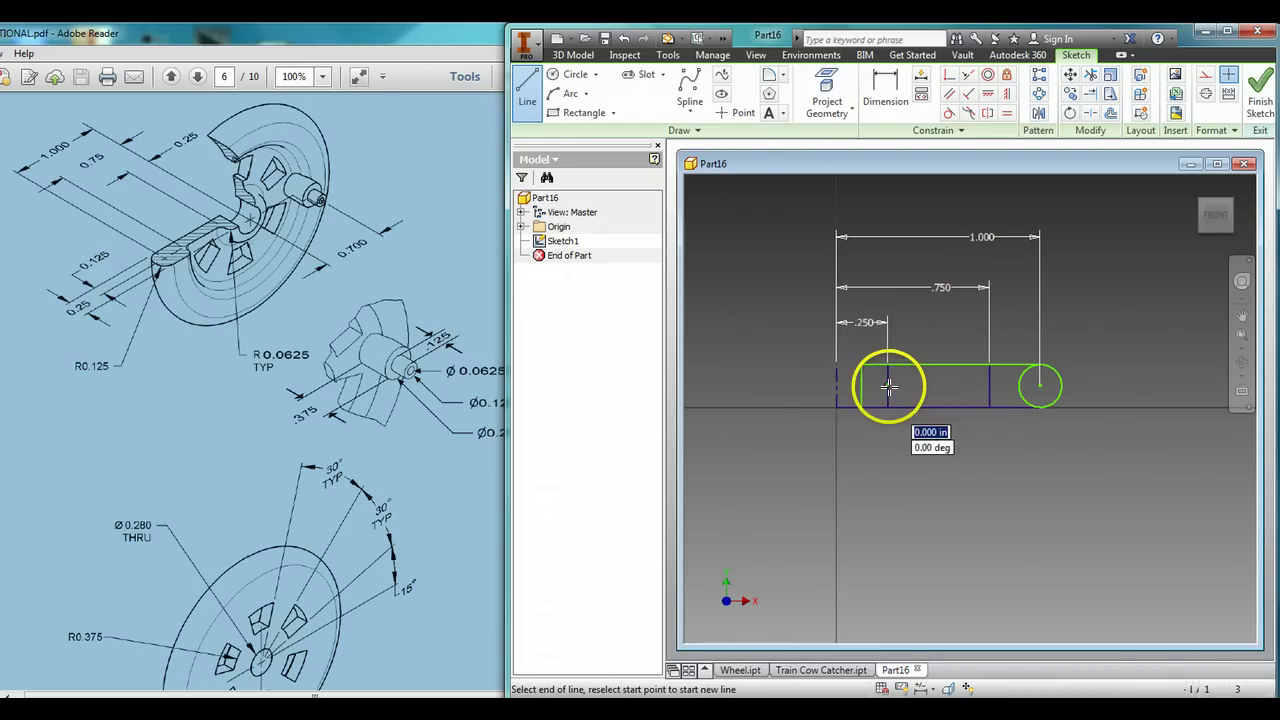
{"action": "left_click", "coordinate": [989, 387]}
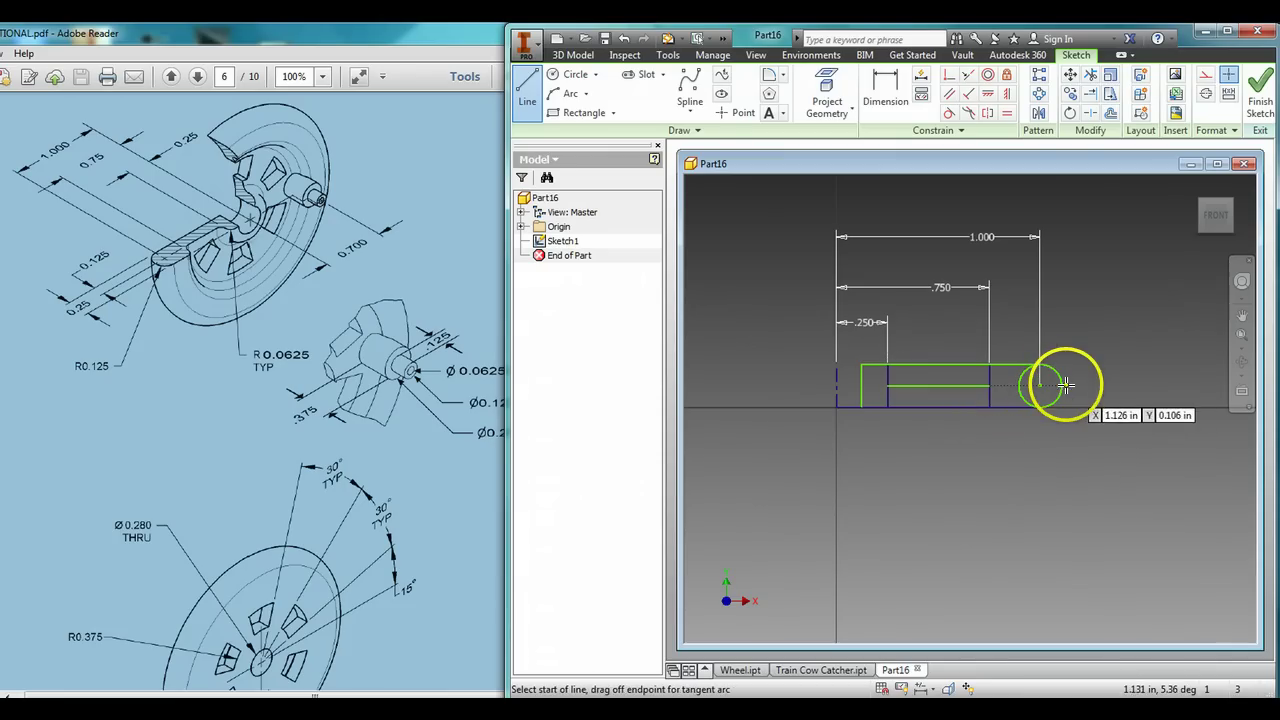
{"action": "key", "text": "Escape"}
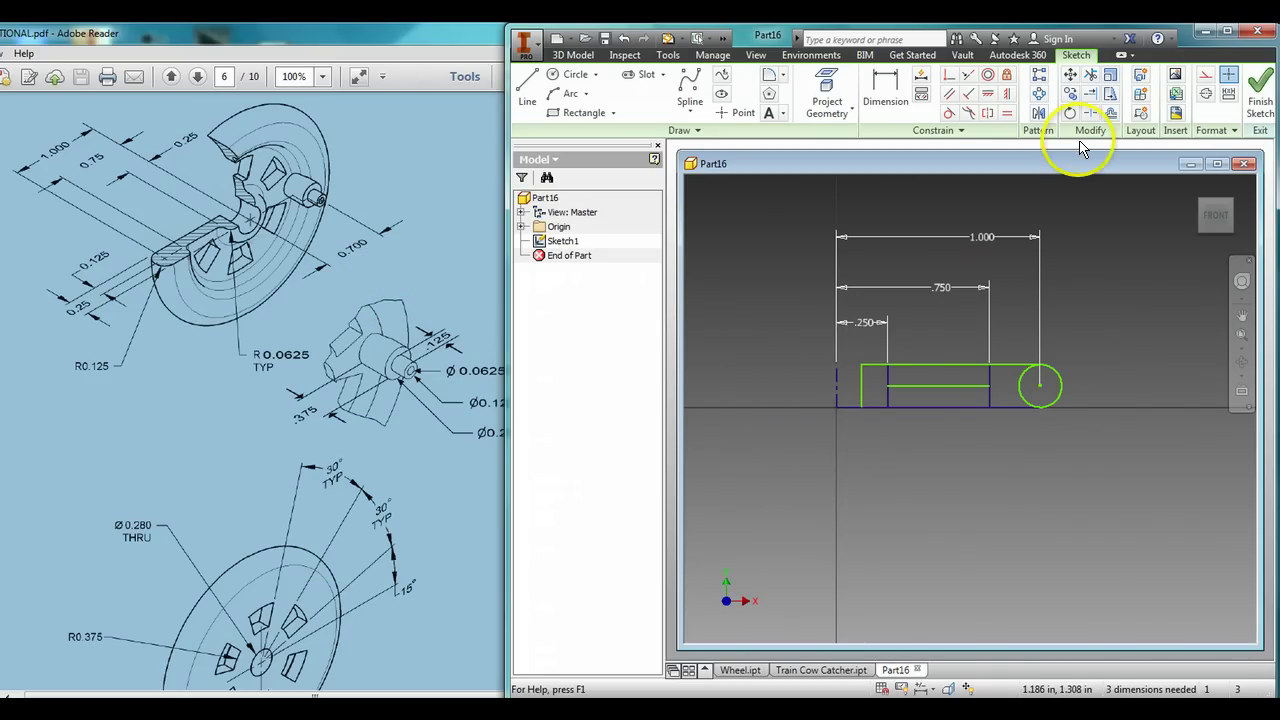
{"action": "left_click", "coordinate": [1090, 75]}
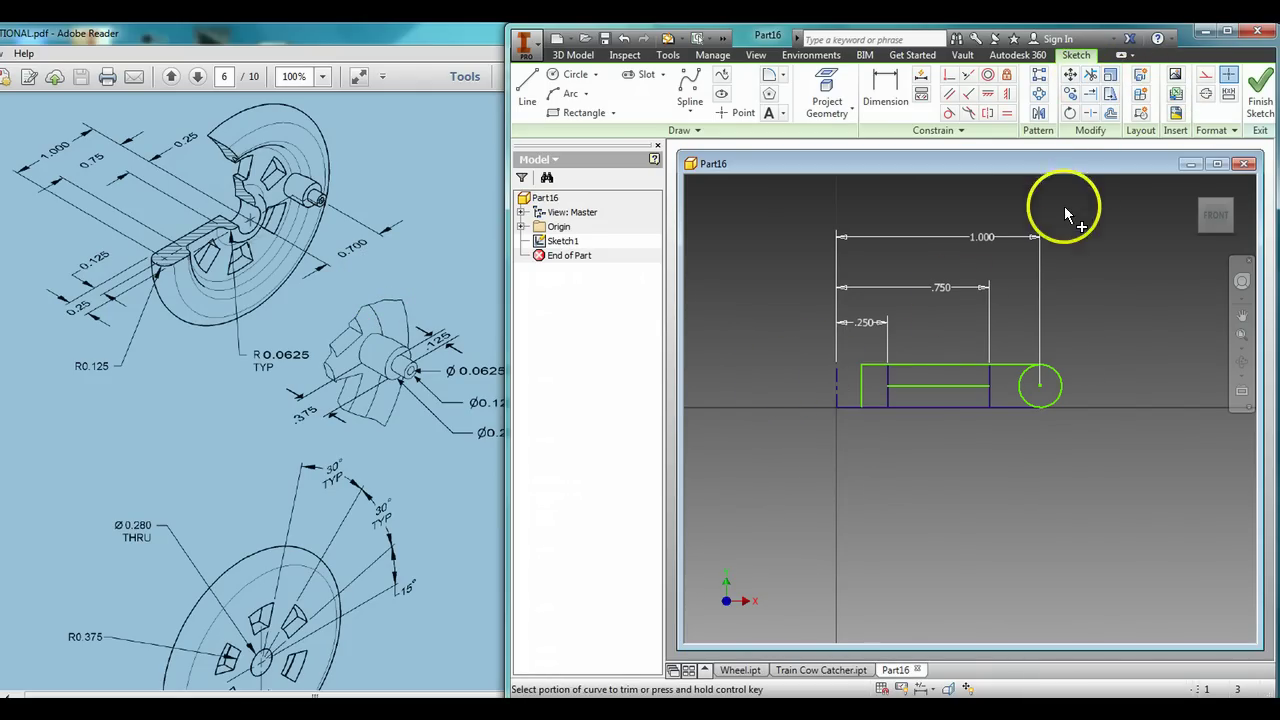
{"action": "left_click", "coordinate": [989, 400]}
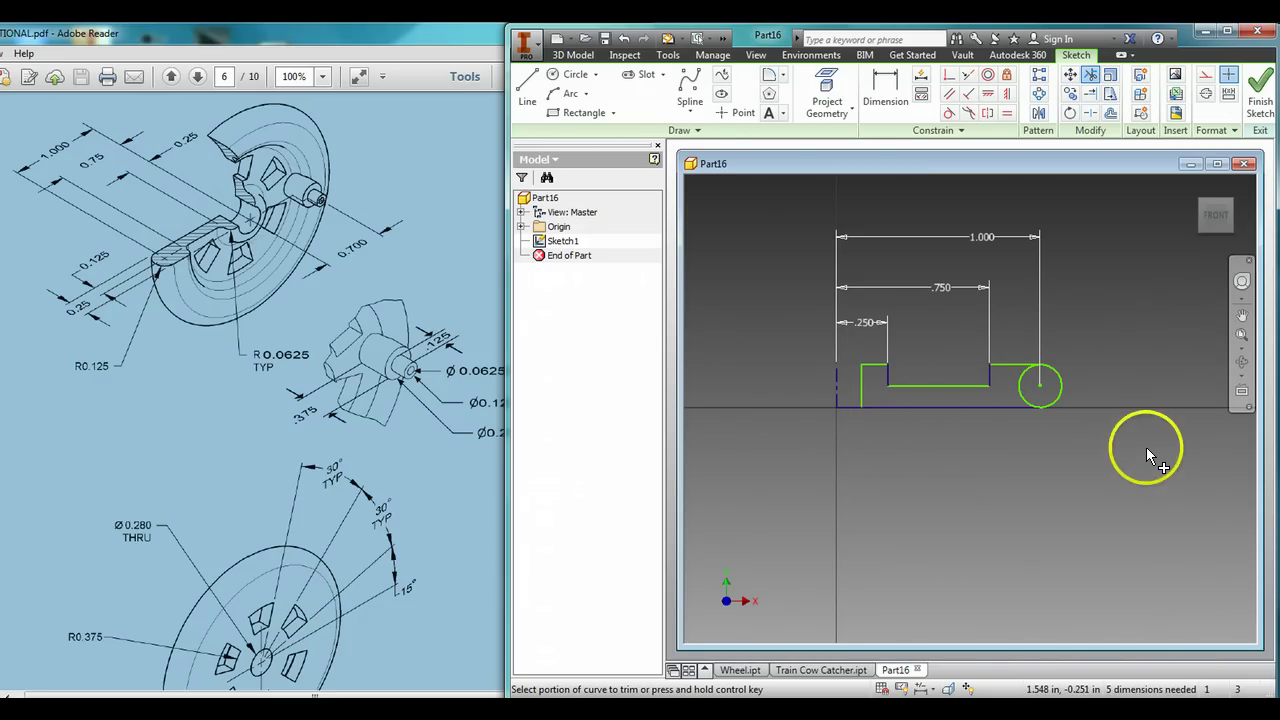
Reopen Sketch1 after a cancelled revolve and trim away the circle's left half
{"action": "left_click", "coordinate": [1260, 90]}
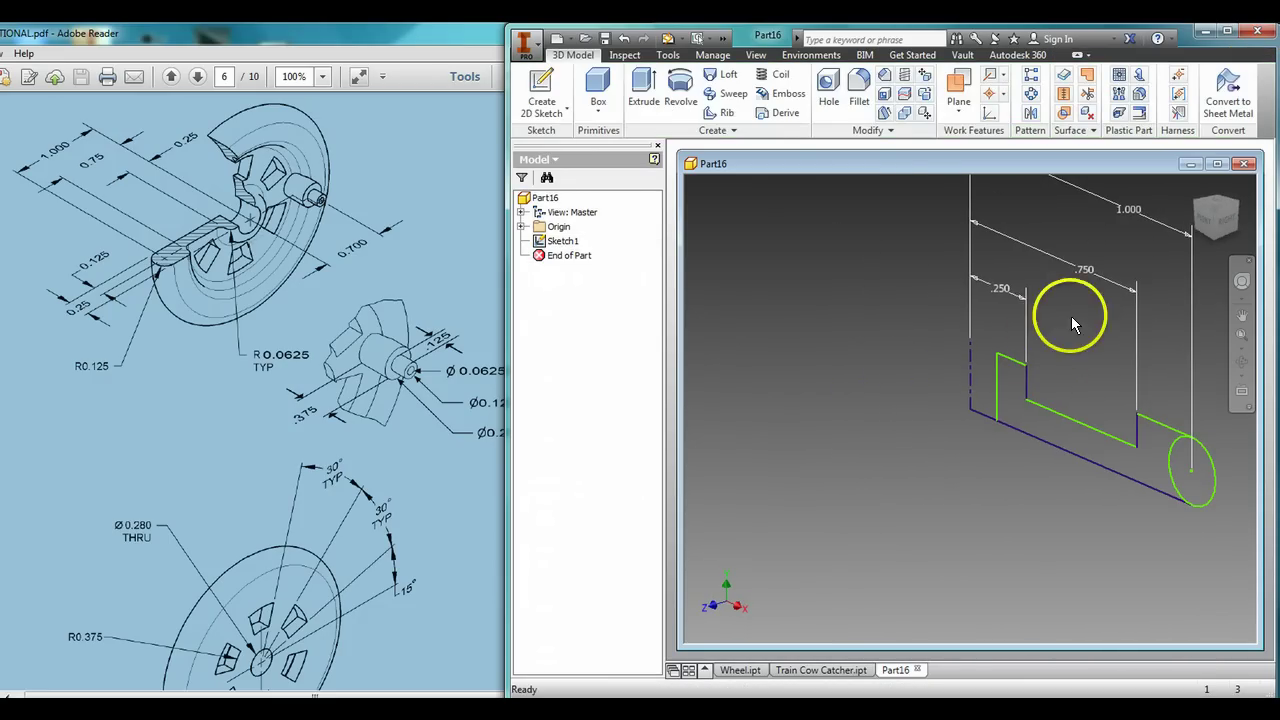
{"action": "left_click", "coordinate": [679, 90]}
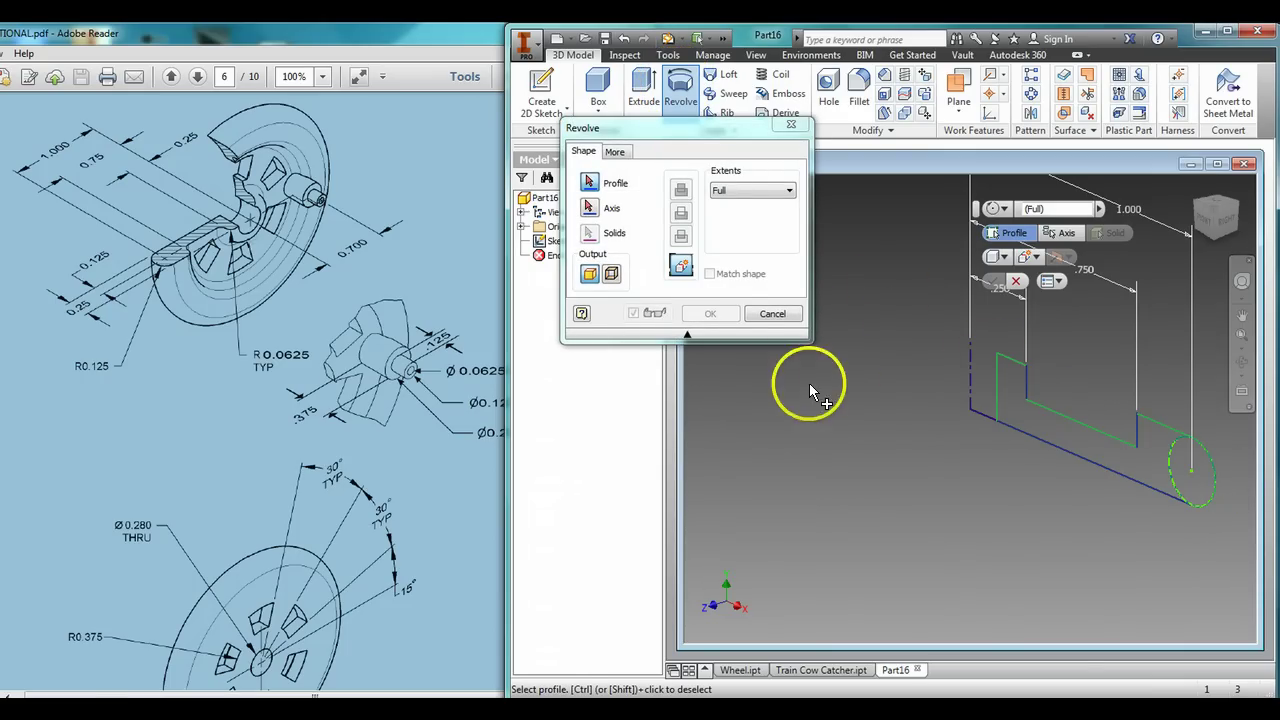
{"action": "left_click", "coordinate": [772, 313]}
{"action": "right_click", "coordinate": [562, 244]}
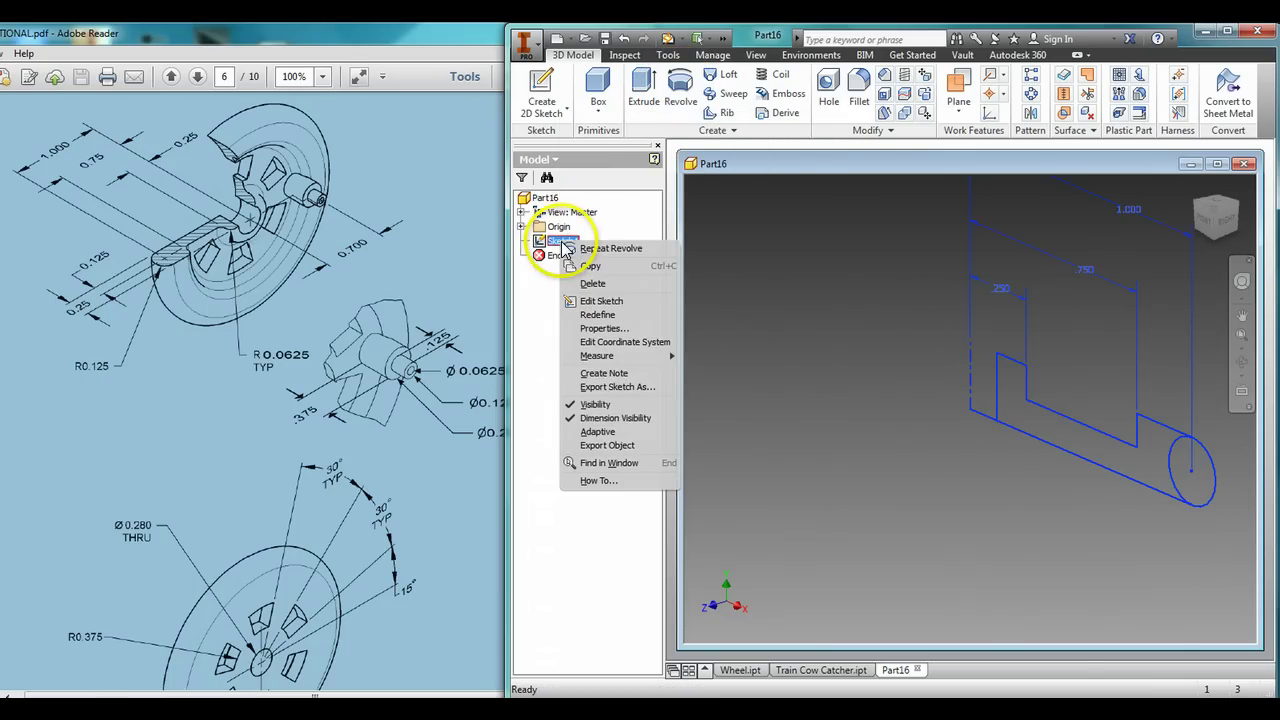
{"action": "left_click", "coordinate": [604, 314]}
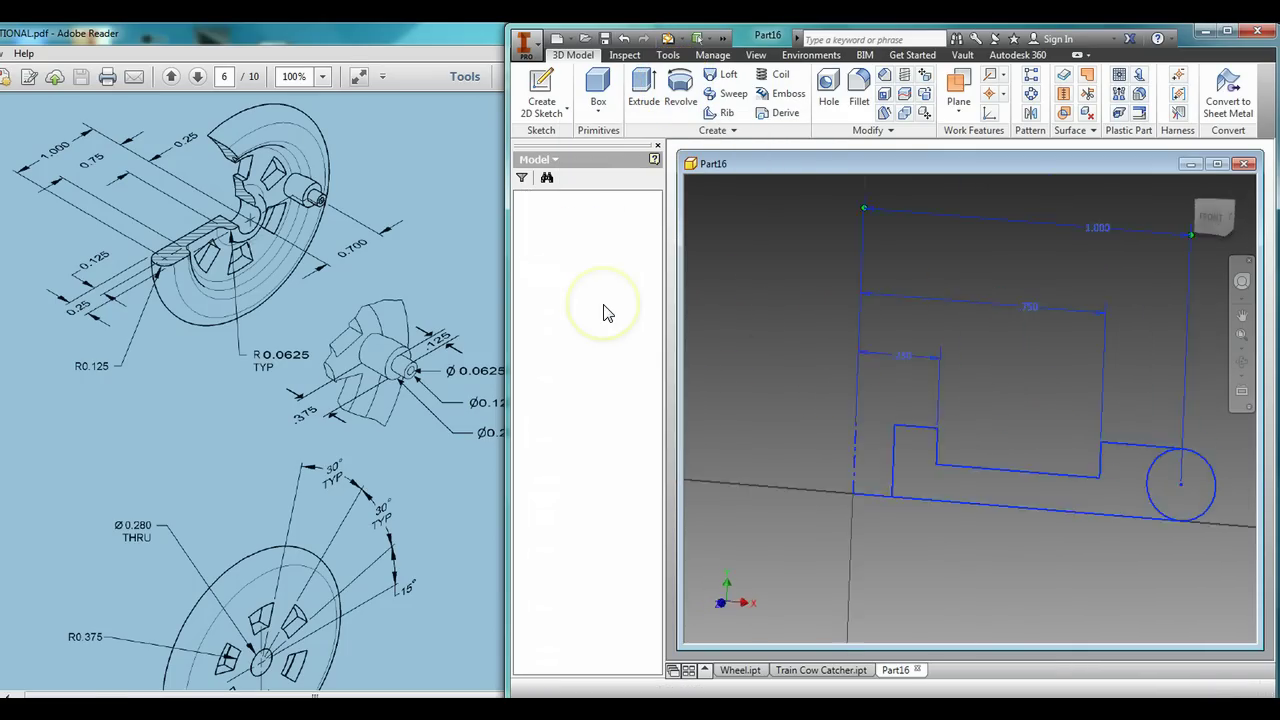
{"action": "left_click", "coordinate": [1090, 75]}
{"action": "left_click", "coordinate": [1092, 536]}
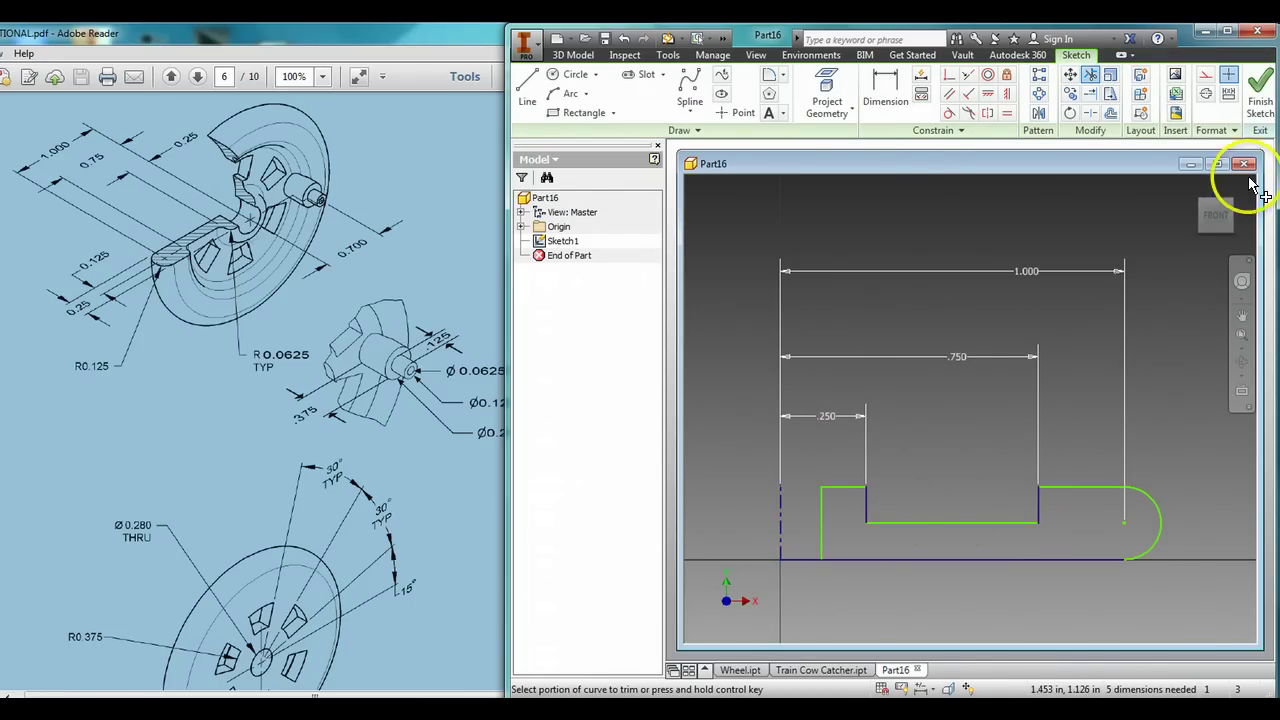
Revolve the profile a full turn around the vertical line to create Revolution1
{"action": "left_click", "coordinate": [1259, 95]}
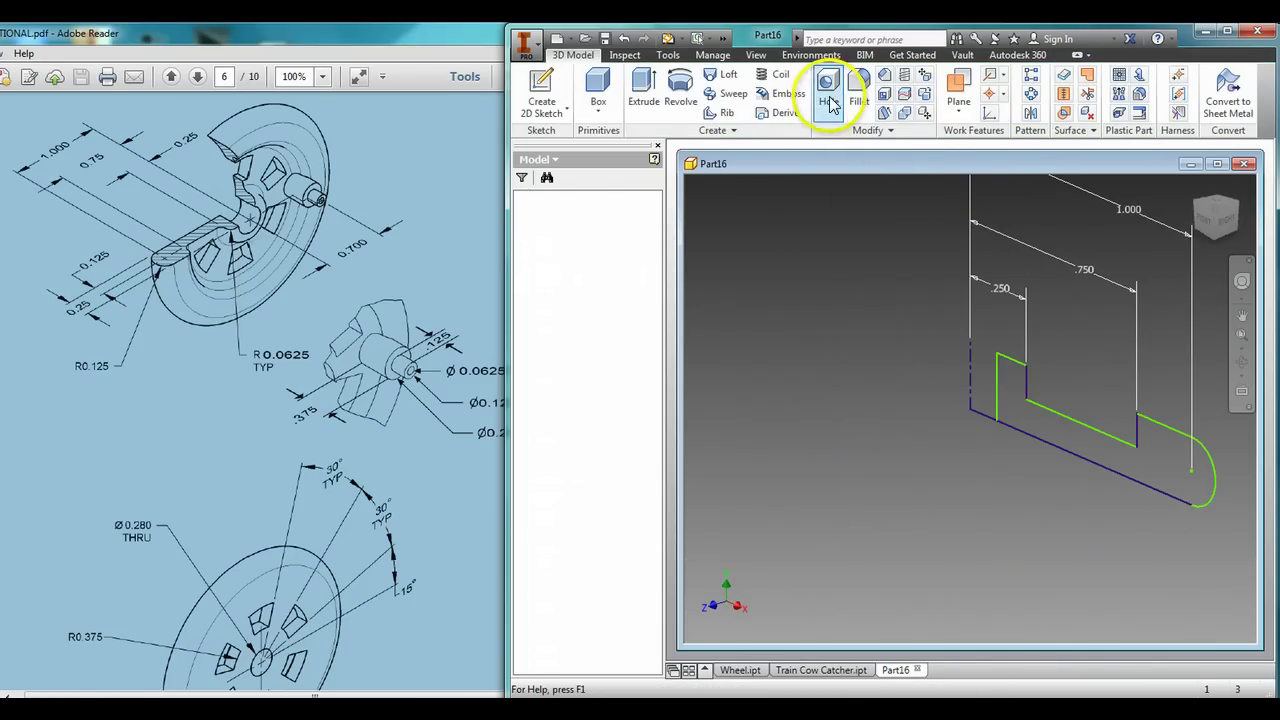
{"action": "left_click", "coordinate": [681, 90]}
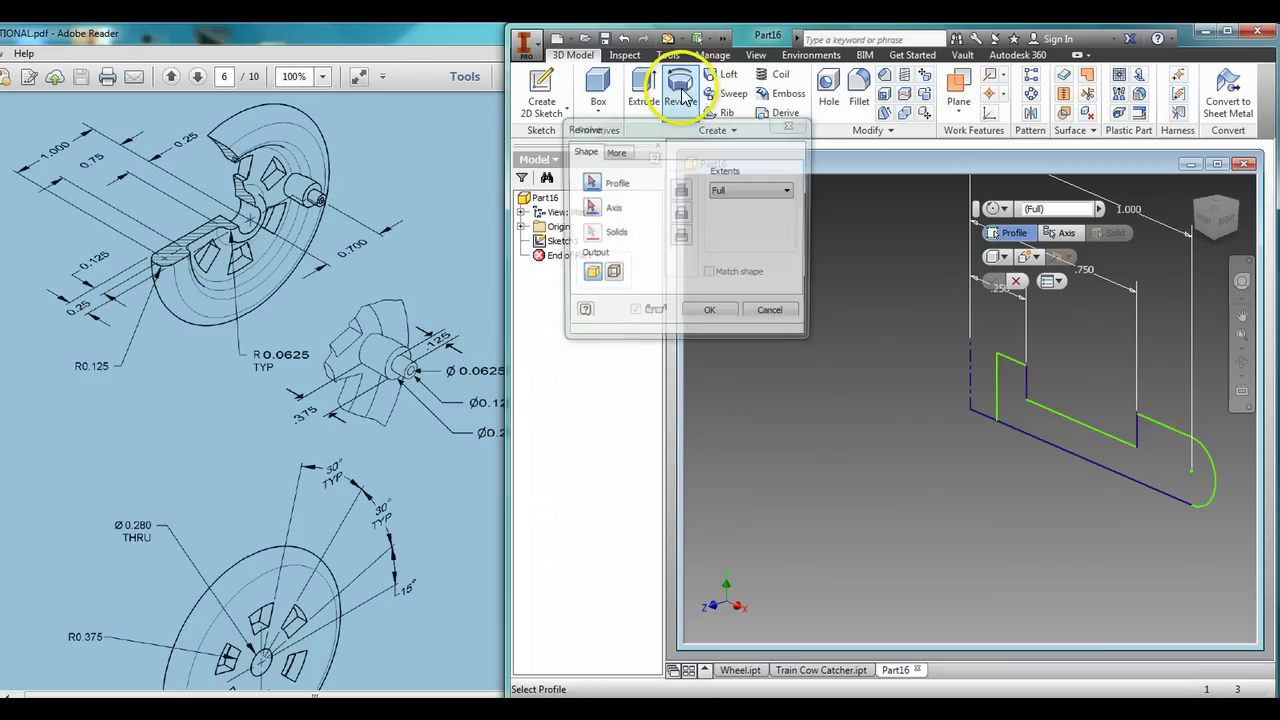
{"action": "left_click", "coordinate": [1034, 421]}
{"action": "left_click", "coordinate": [588, 207]}
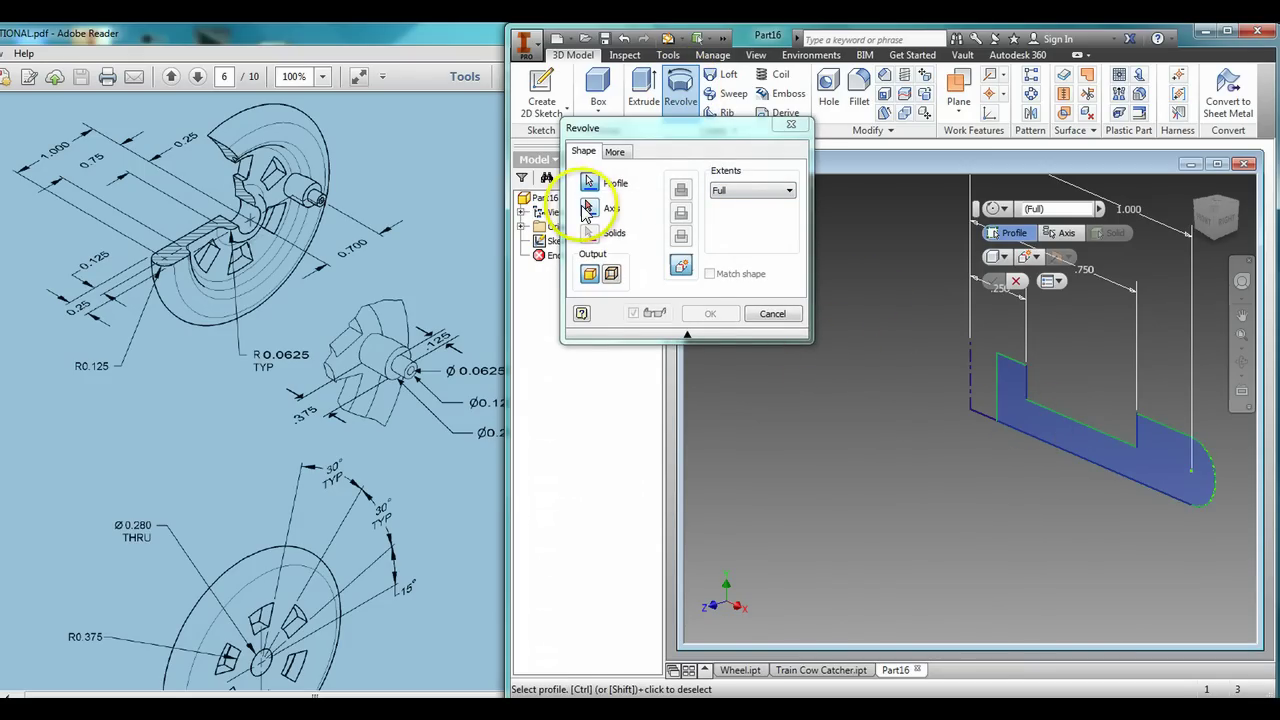
{"action": "left_click", "coordinate": [968, 376]}
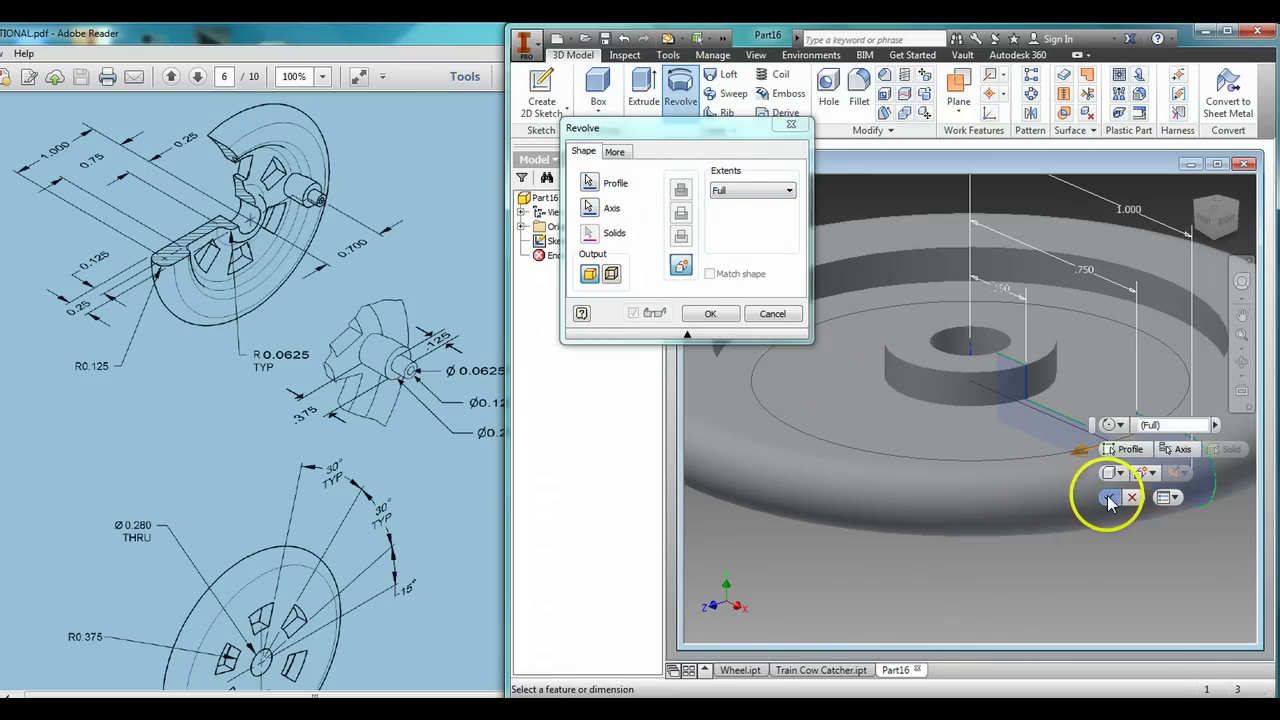
{"action": "left_click", "coordinate": [1108, 496]}
Orbit the view to inspect the revolved wheel body
{"action": "left_click", "coordinate": [1241, 361]}
{"action": "left_click_drag", "start_coordinate": [1021, 478], "coordinate": [914, 517]}
{"action": "right_click", "coordinate": [916, 514]}
{"action": "left_click", "coordinate": [962, 511]}
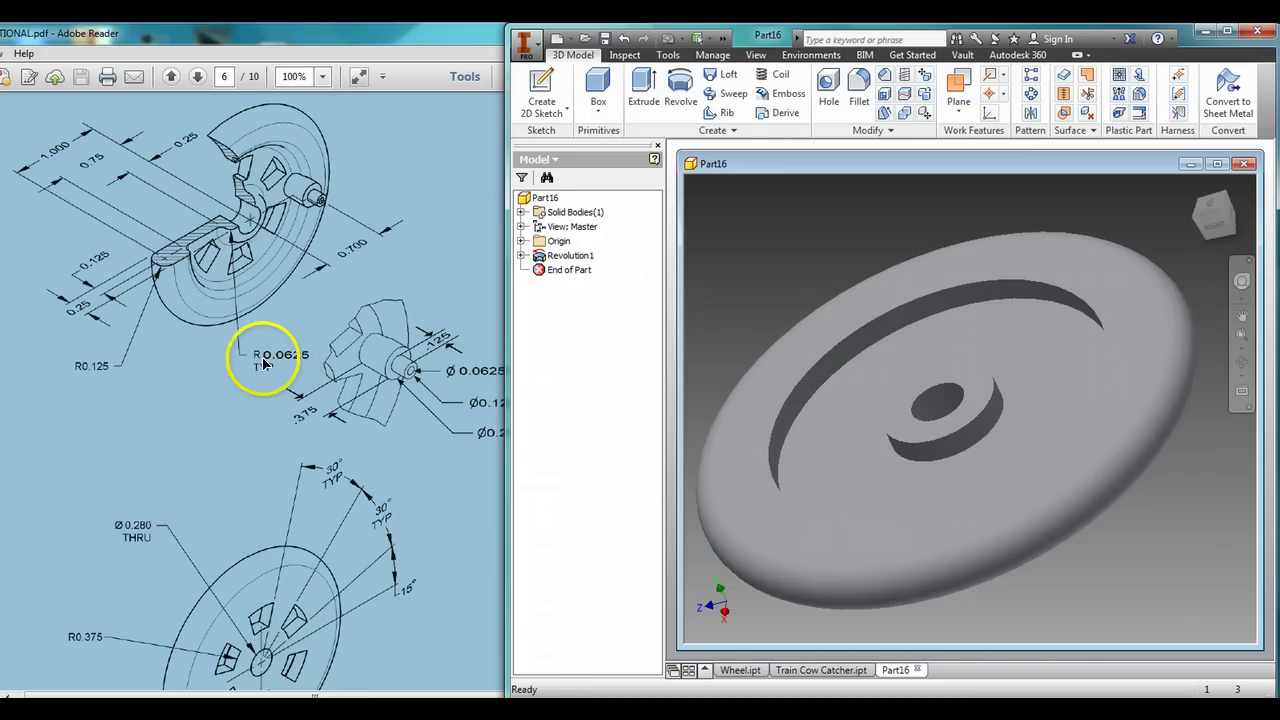
Fillet the three groove edges and the centre hole edge with a 0.0625 in radius
{"action": "left_click", "coordinate": [858, 85]}
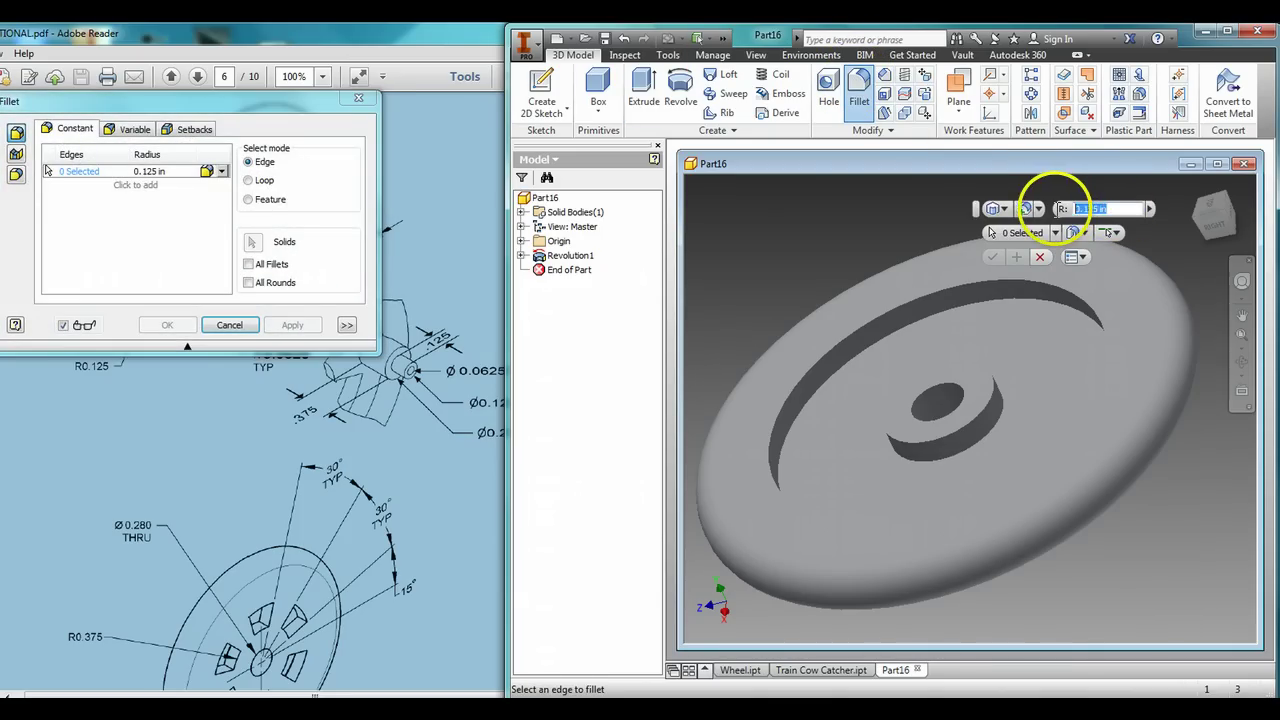
{"action": "type", "text": ".0625"}
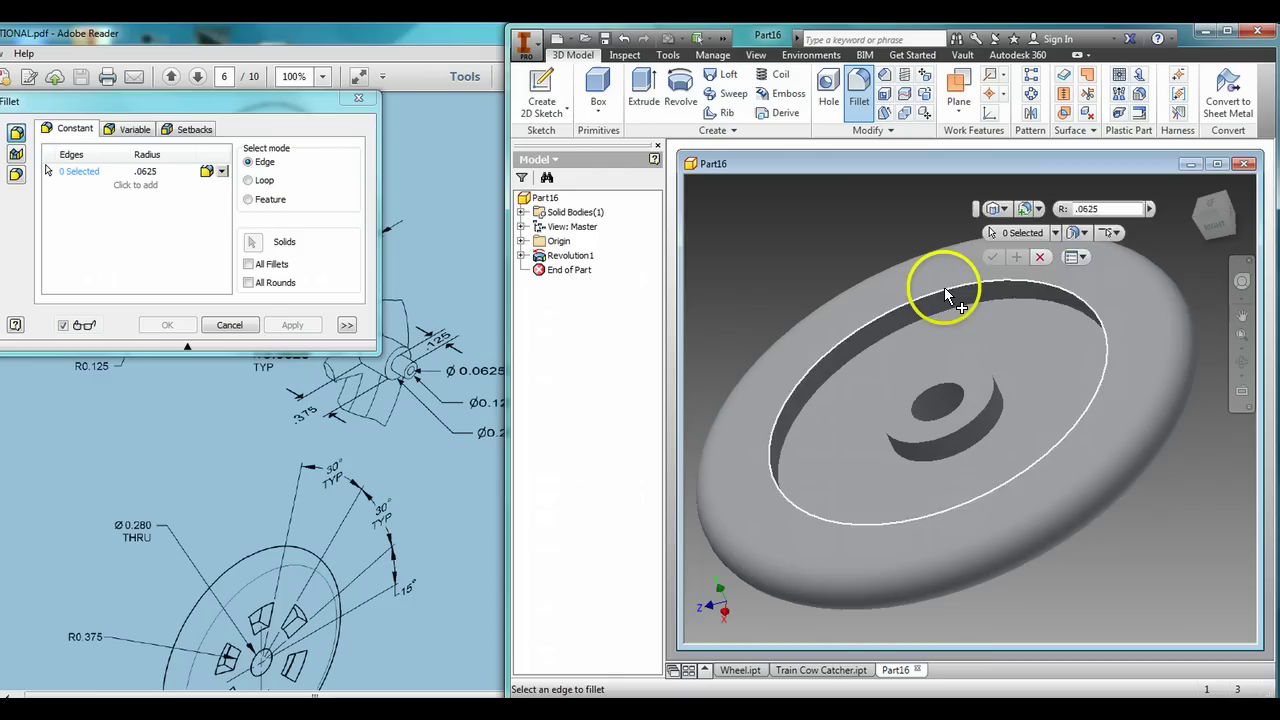
{"action": "left_click", "coordinate": [937, 292]}
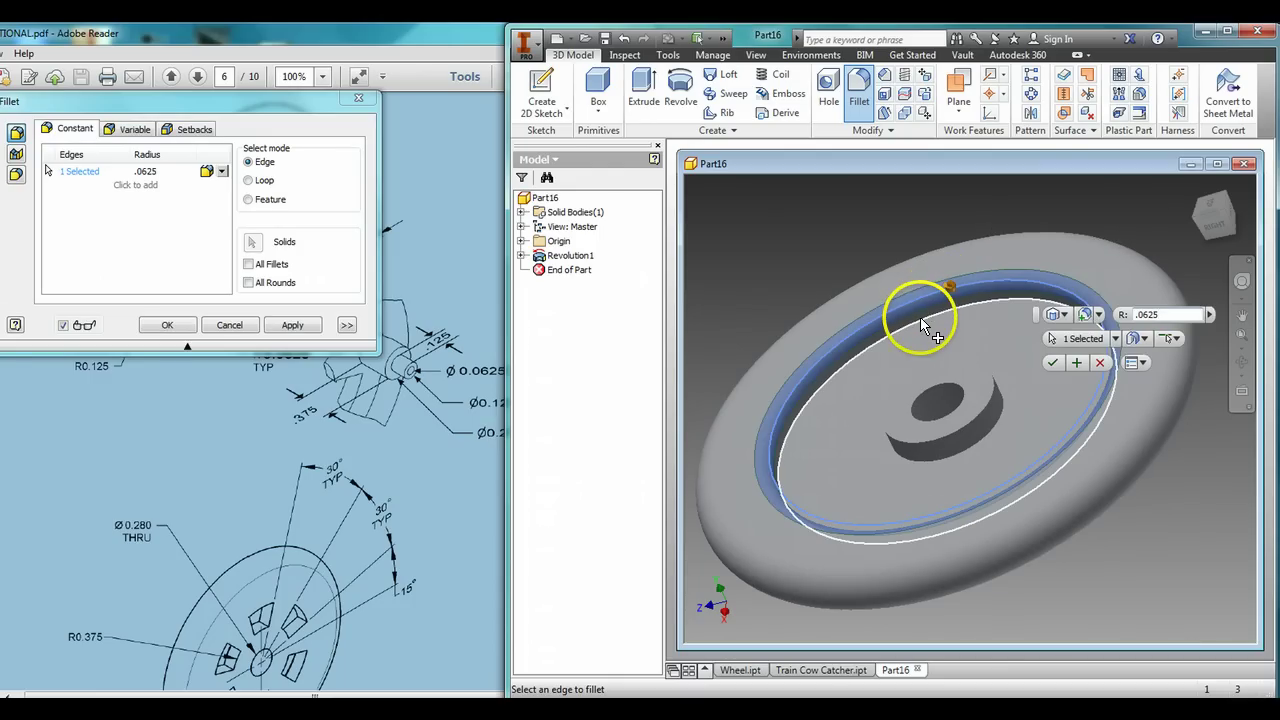
{"action": "left_click", "coordinate": [920, 315]}
{"action": "left_click", "coordinate": [908, 355]}
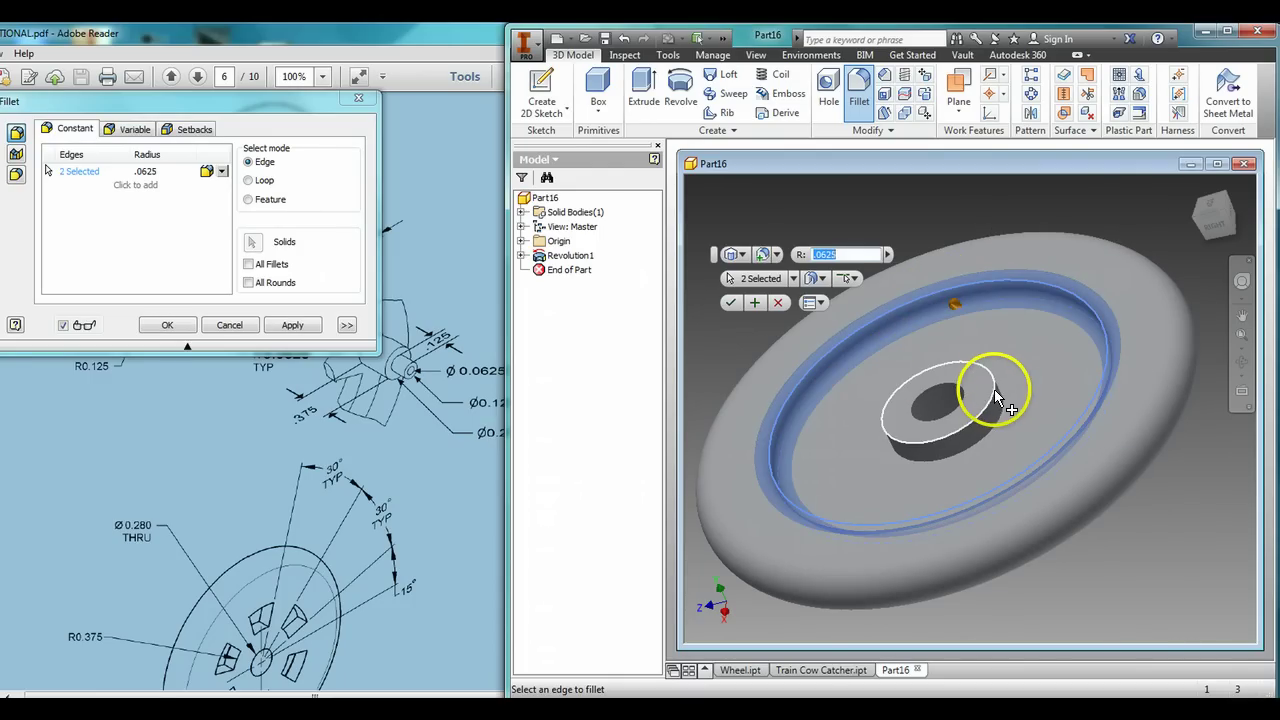
{"action": "left_click", "coordinate": [997, 397]}
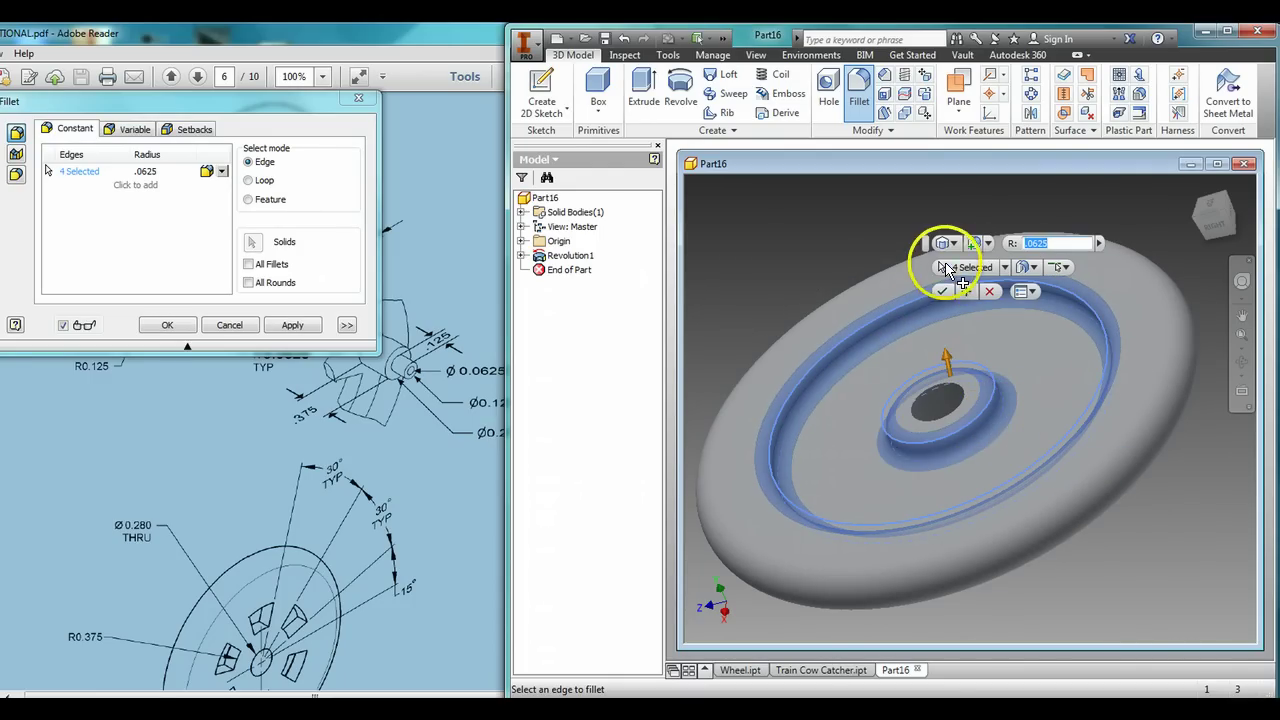
{"action": "left_click", "coordinate": [943, 289]}
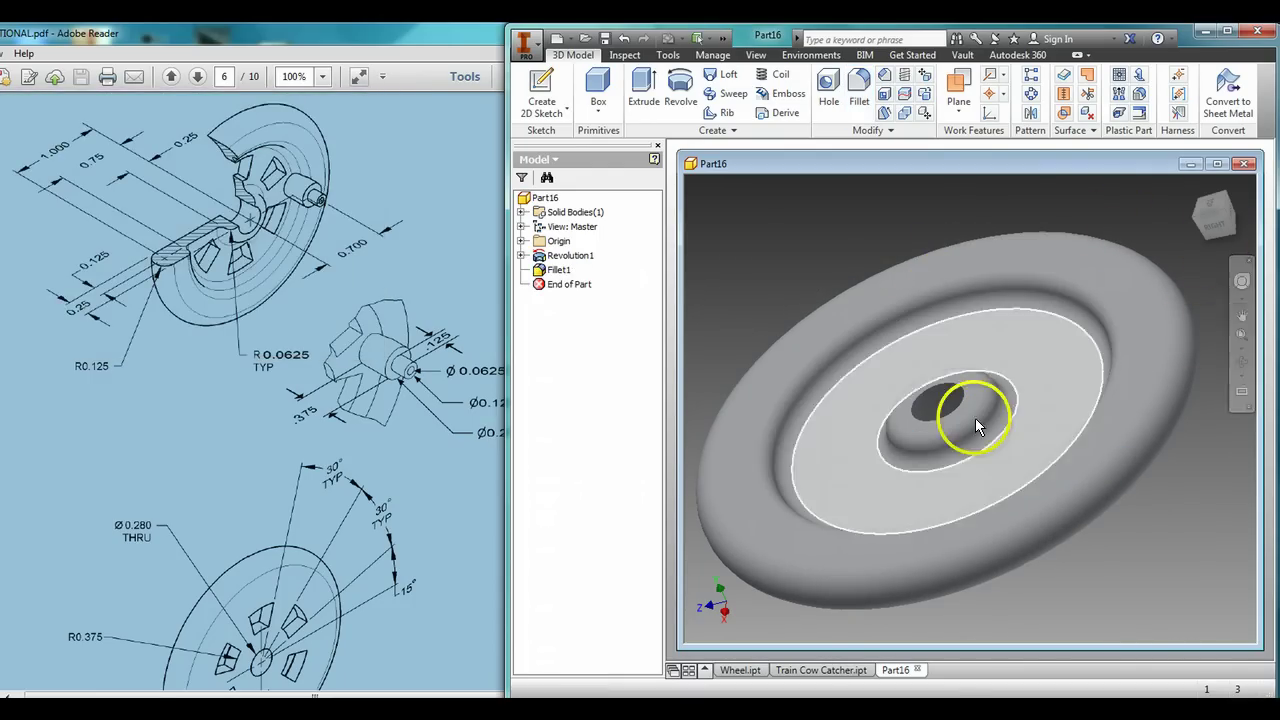
Orbit the wheel face-on, nudge it in the view, then scroll the PDF drawing
{"action": "left_click", "coordinate": [1241, 362]}
{"action": "left_click_drag", "start_coordinate": [1149, 406], "coordinate": [1014, 457]}
{"action": "right_click", "coordinate": [1014, 457]}
{"action": "left_click", "coordinate": [1048, 462]}
{"action": "key", "text": "Escape"}
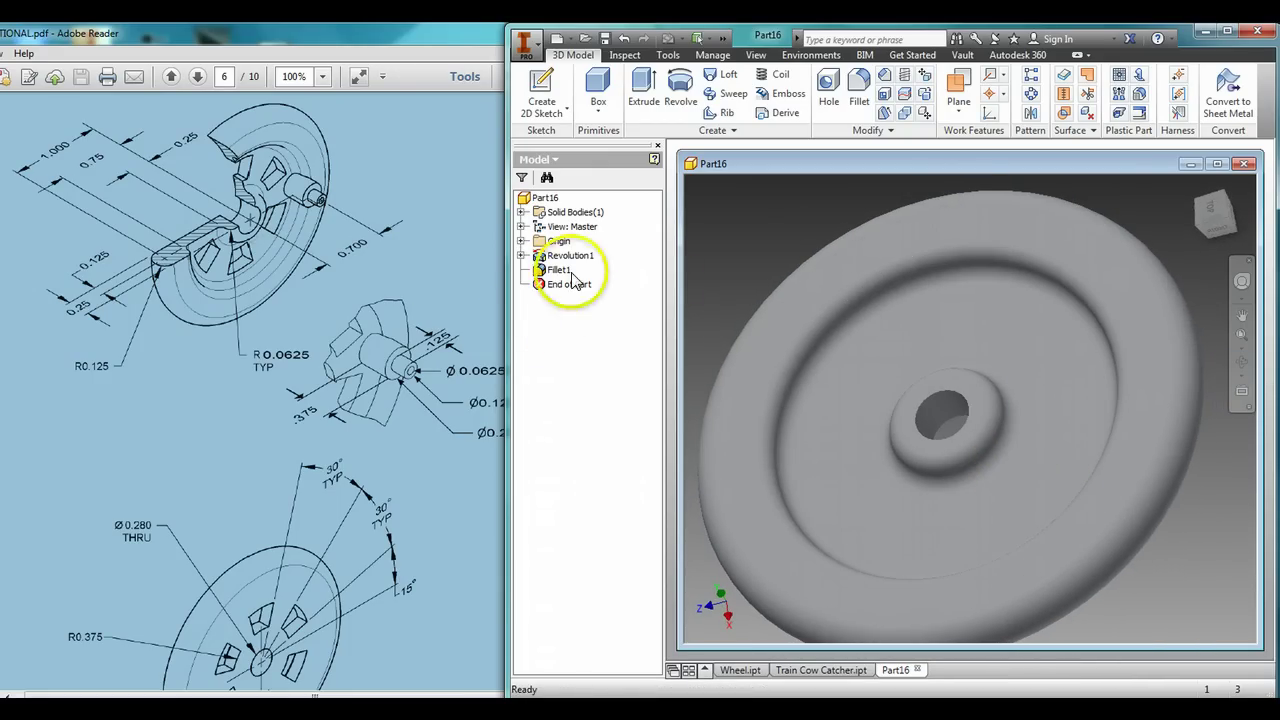
{"action": "key", "text": "F2"}
{"action": "left_click_drag", "start_coordinate": [748, 289], "coordinate": [751, 294]}
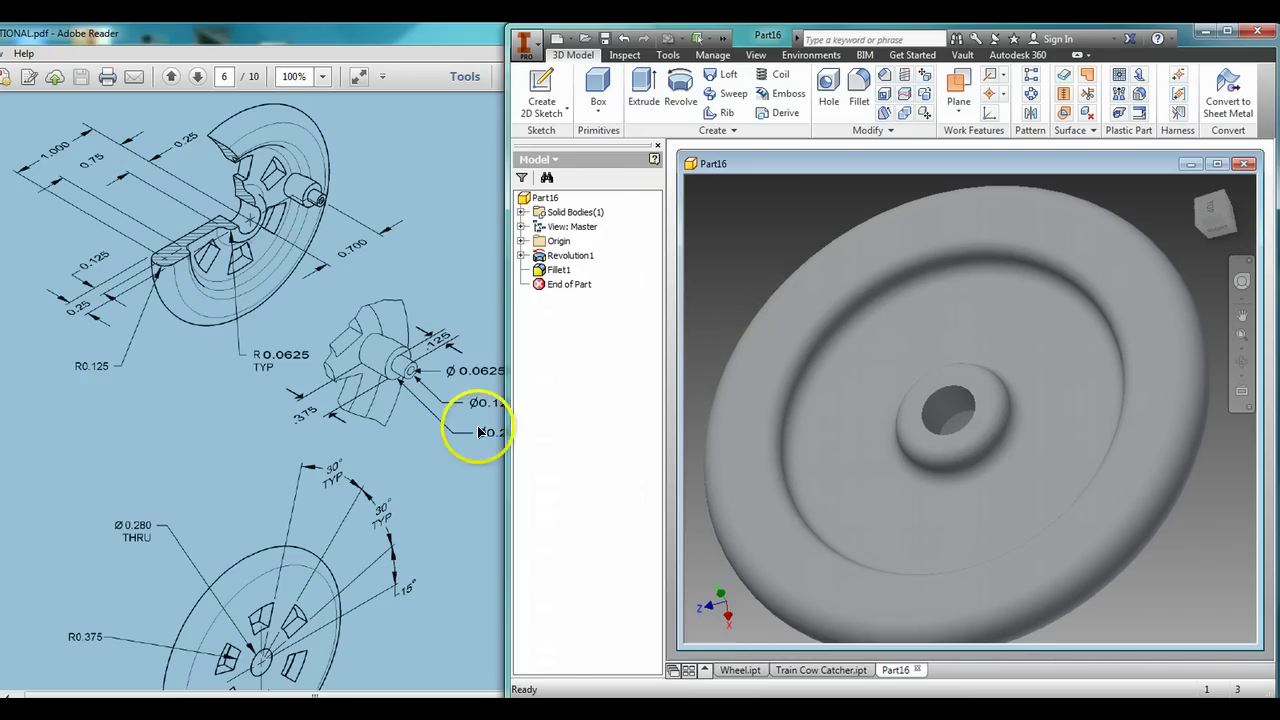
{"action": "left_click", "coordinate": [186, 486]}
{"action": "scroll", "coordinate": [200, 486], "scroll_direction": "down", "scroll_amount": 1}
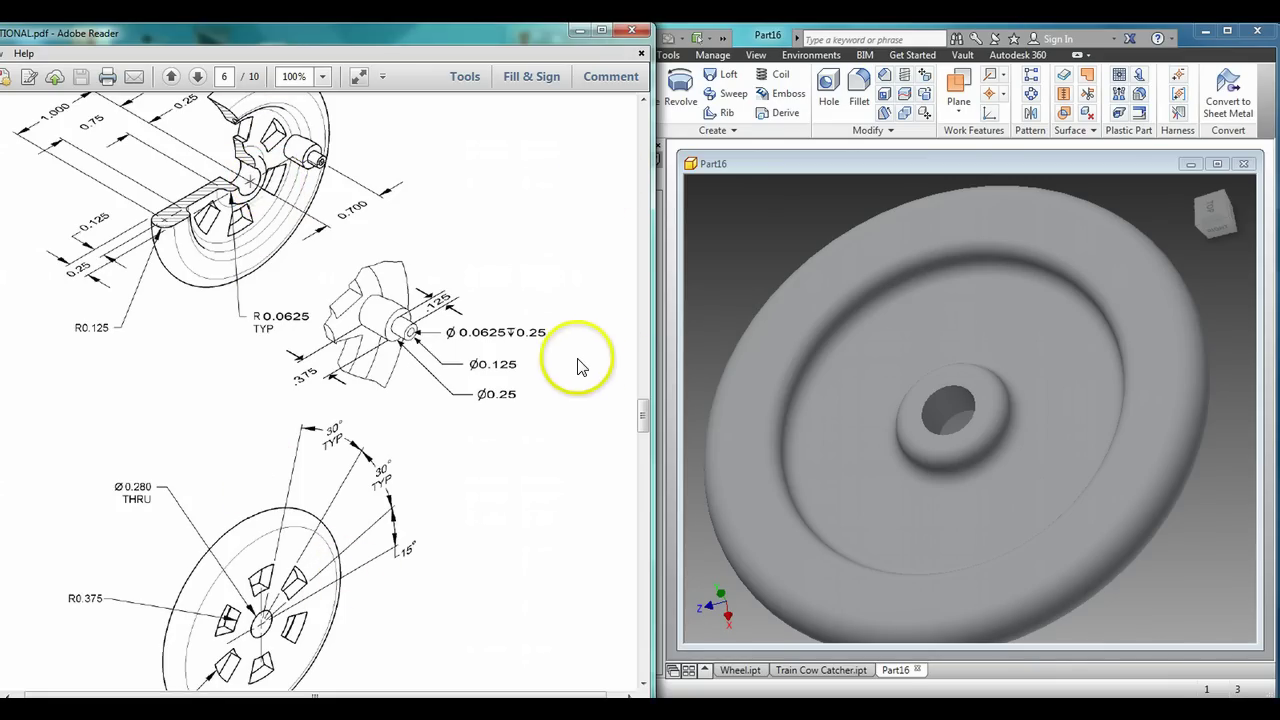
Start a new 2D sketch on the wheel's flat front face
{"action": "left_click", "coordinate": [690, 258]}
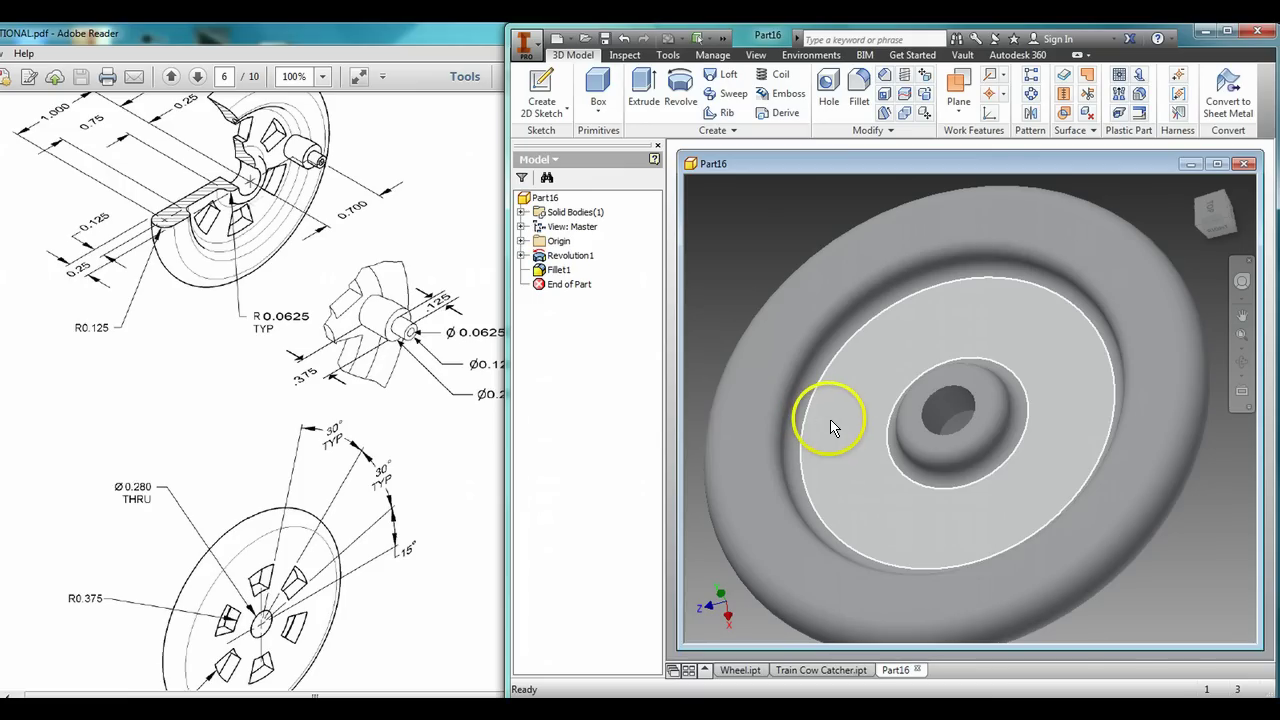
{"action": "left_click", "coordinate": [540, 92]}
{"action": "left_click", "coordinate": [924, 330]}
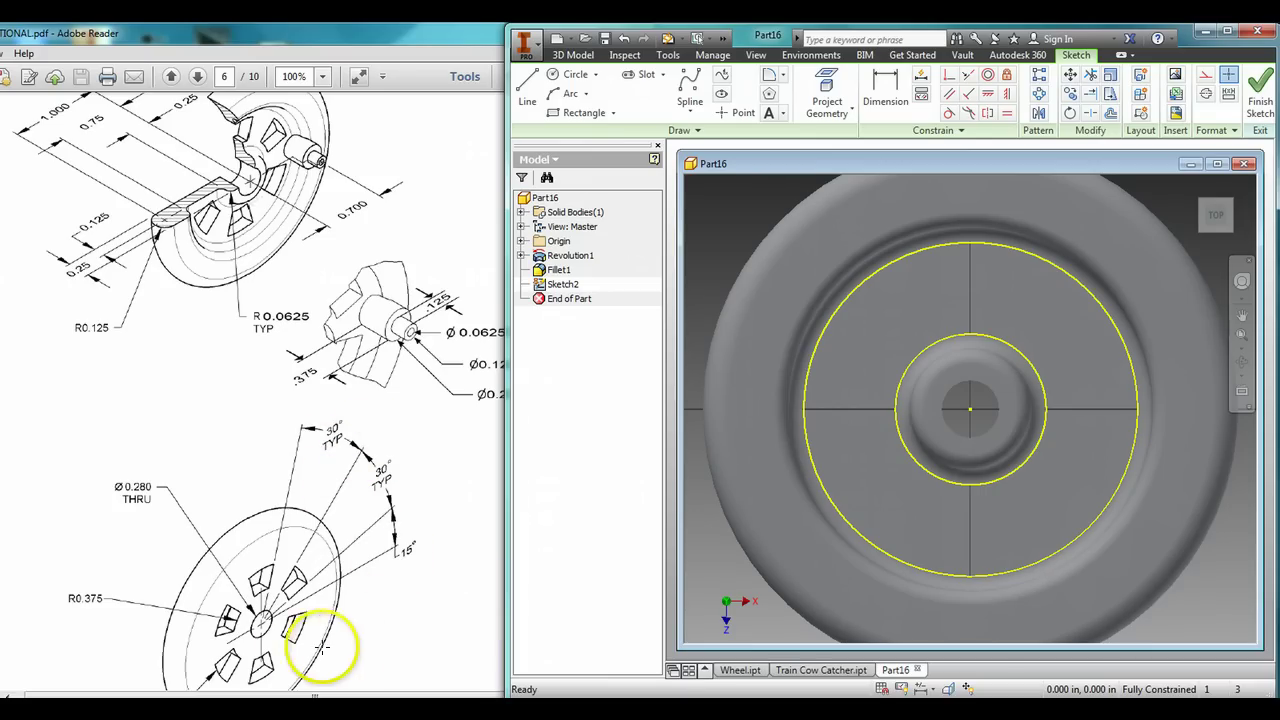
Scroll through the PDF drawing to check the pocket dimensions
{"action": "left_click", "coordinate": [356, 610]}
{"action": "scroll", "coordinate": [355, 600], "scroll_direction": "up", "scroll_amount": 5}
{"action": "scroll", "coordinate": [349, 604], "scroll_direction": "down", "scroll_amount": 10}
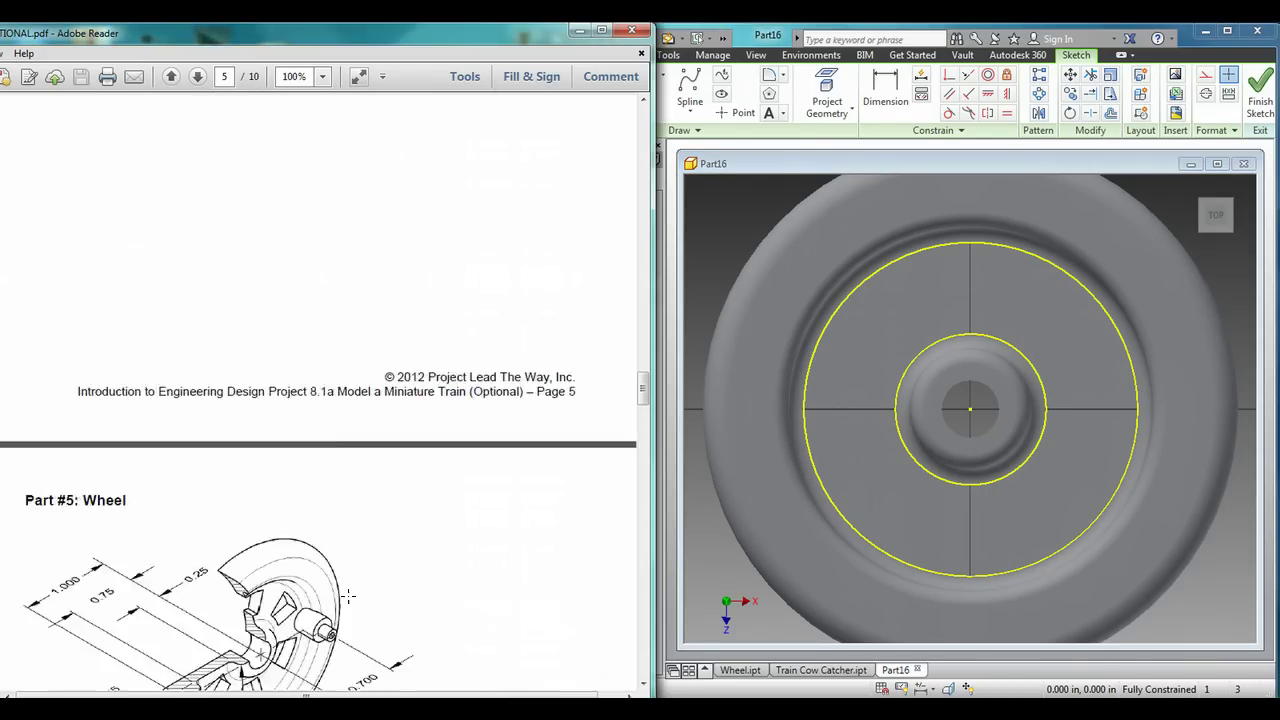
{"action": "scroll", "coordinate": [348, 596], "scroll_direction": "down", "scroll_amount": 1}
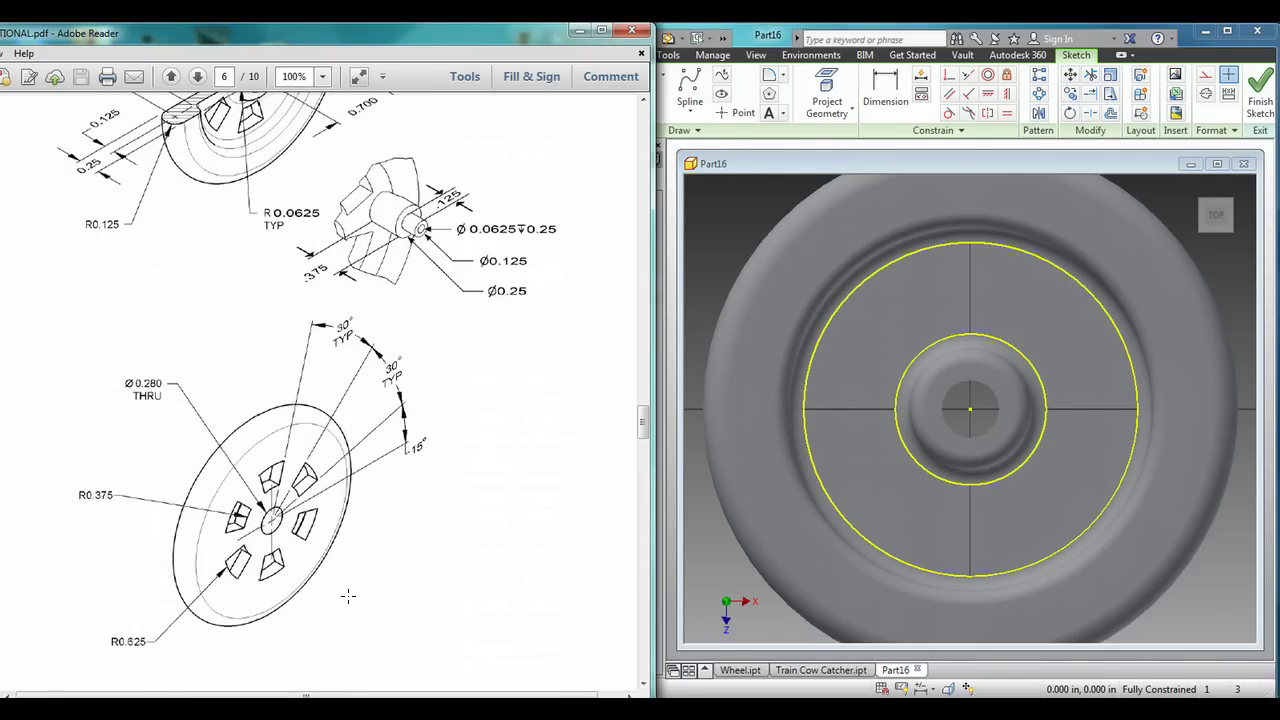
{"action": "left_click", "coordinate": [252, 518]}
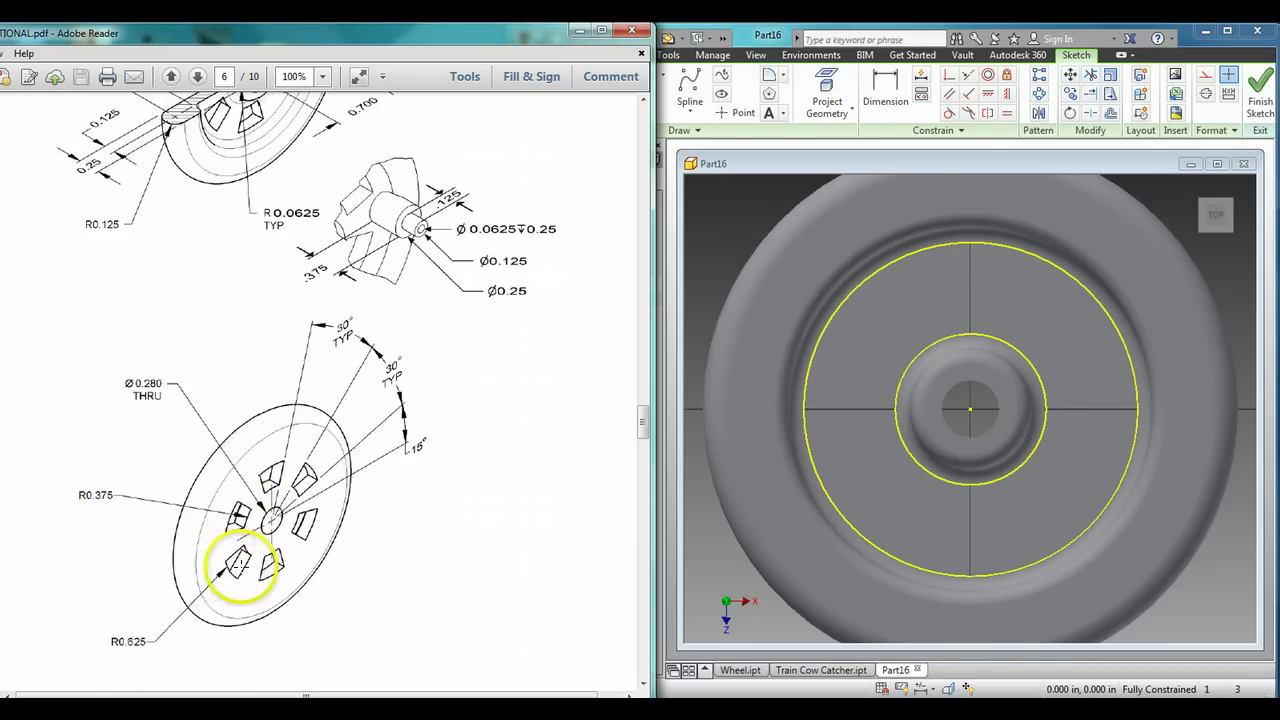
Draw two circles at the wheel centre: 1.250 in diameter and 0.750 in diameter (.375 radius)
{"action": "left_click", "coordinate": [713, 281]}
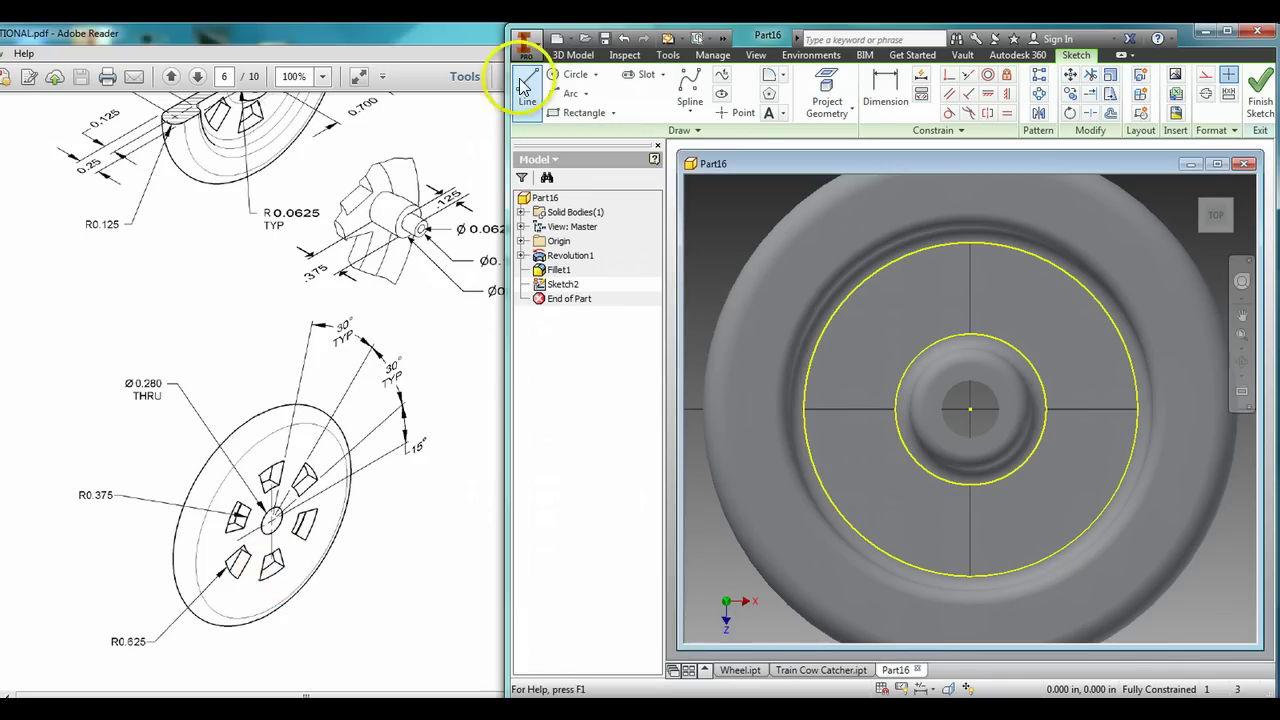
{"action": "left_click", "coordinate": [570, 74]}
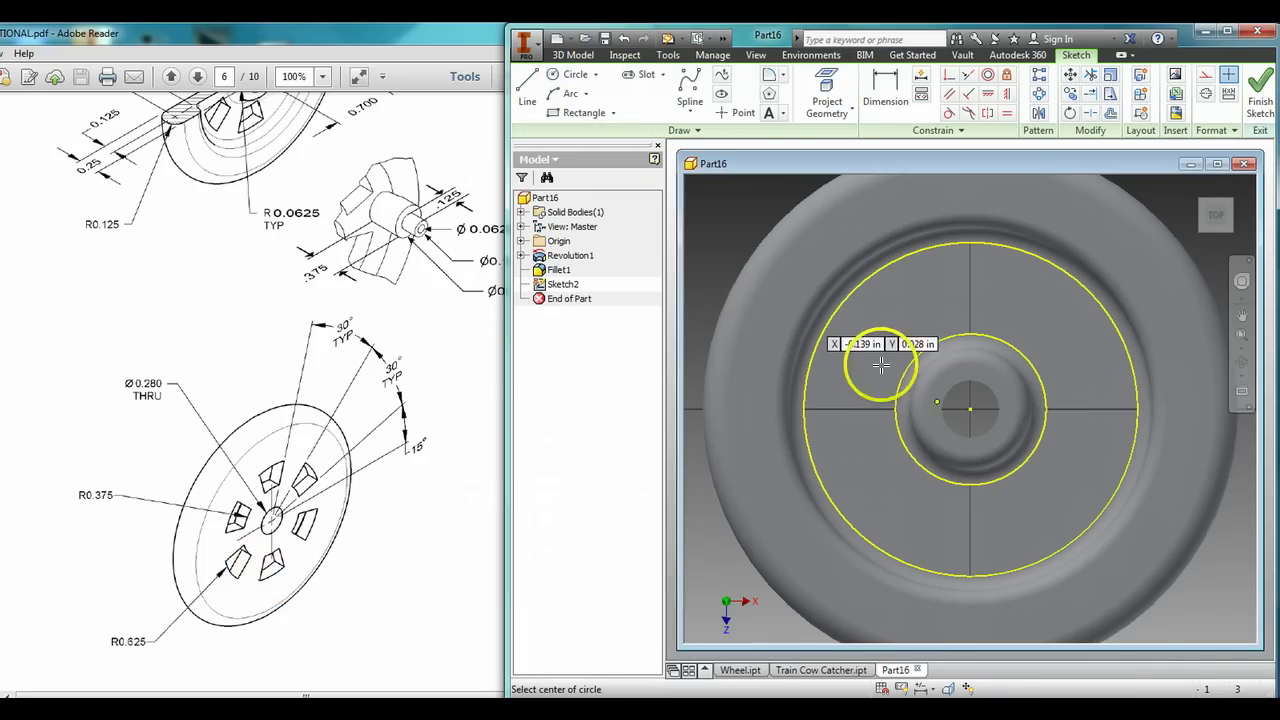
{"action": "left_click", "coordinate": [972, 409]}
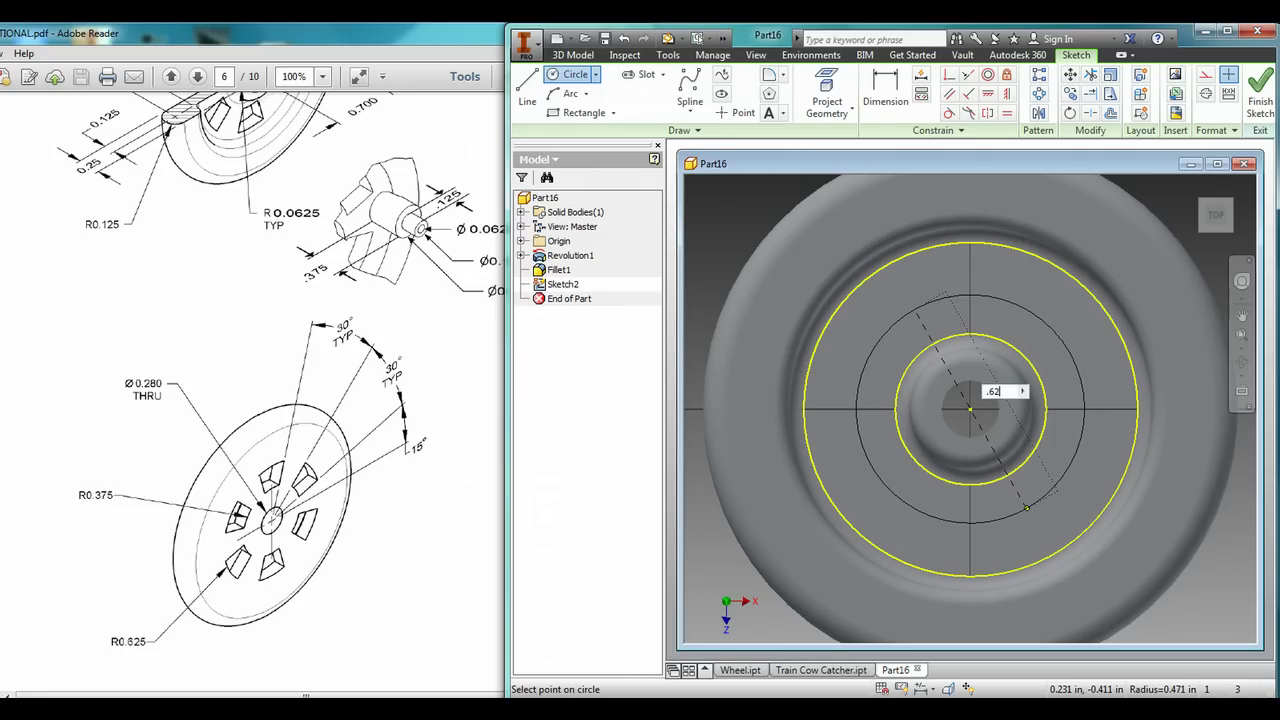
{"action": "key", "text": "Return"}
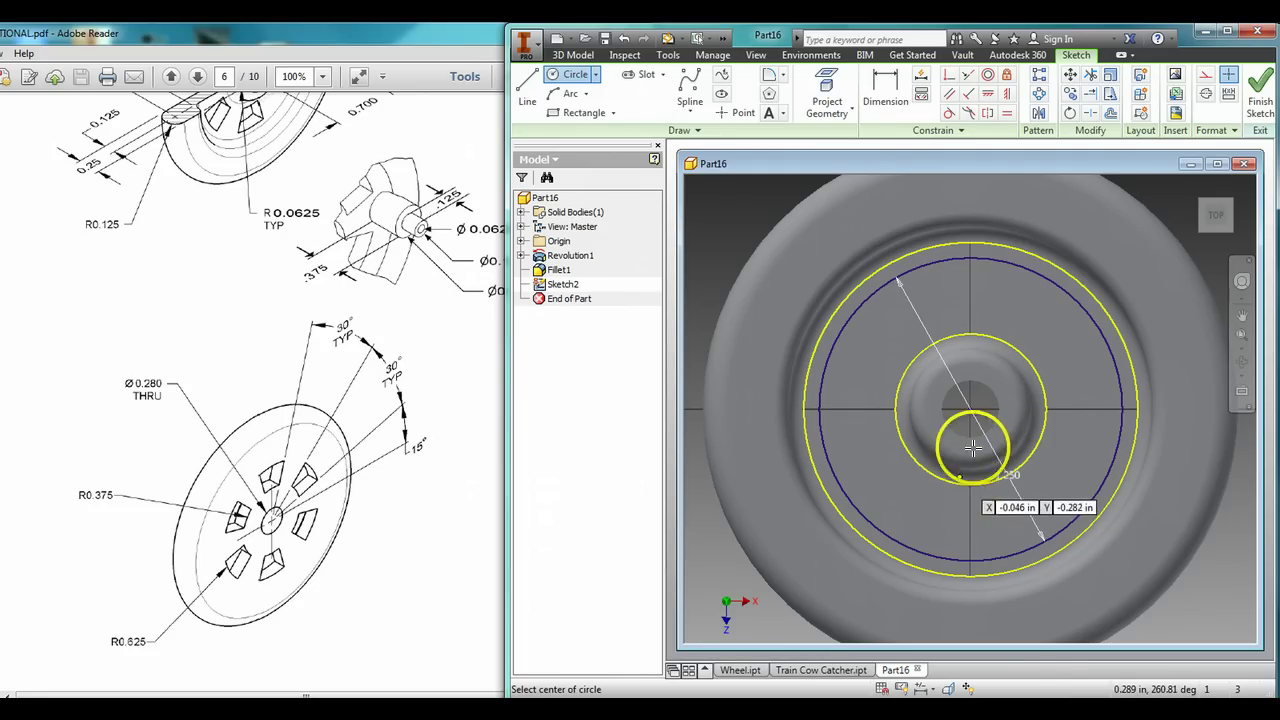
{"action": "left_click", "coordinate": [968, 409]}
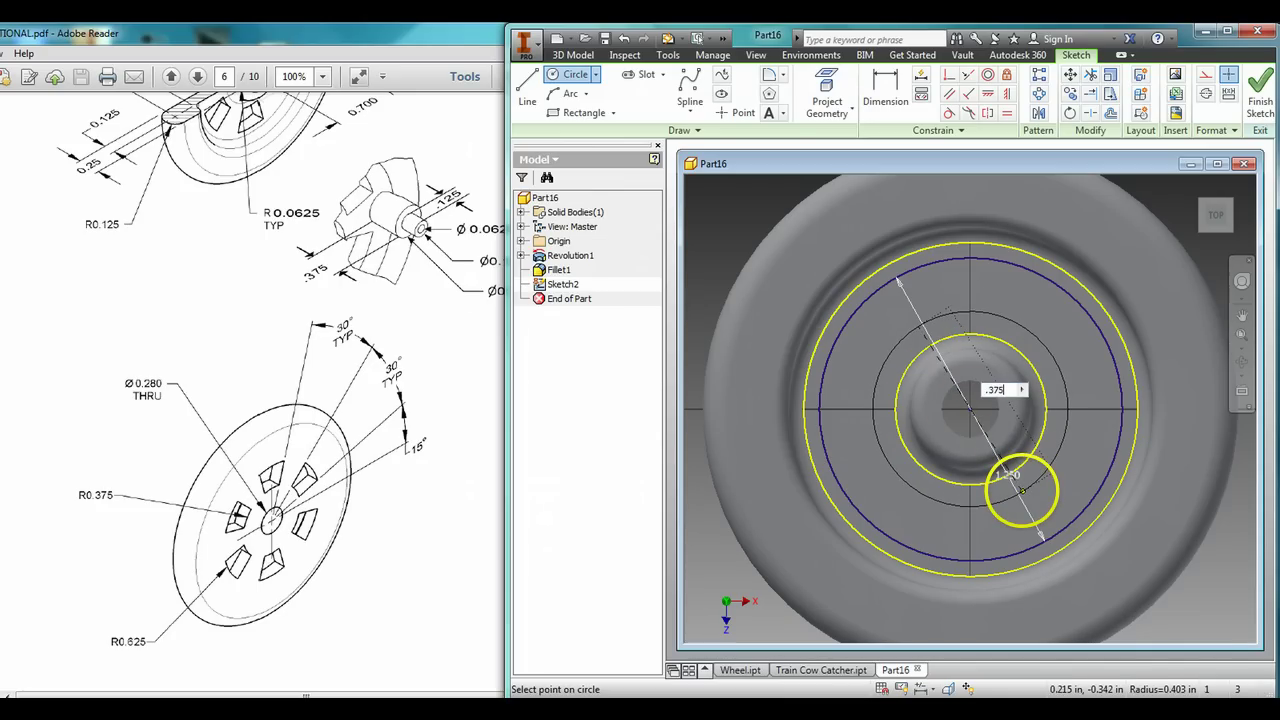
{"action": "type", "text": ".375"}
{"action": "key", "text": "Return"}
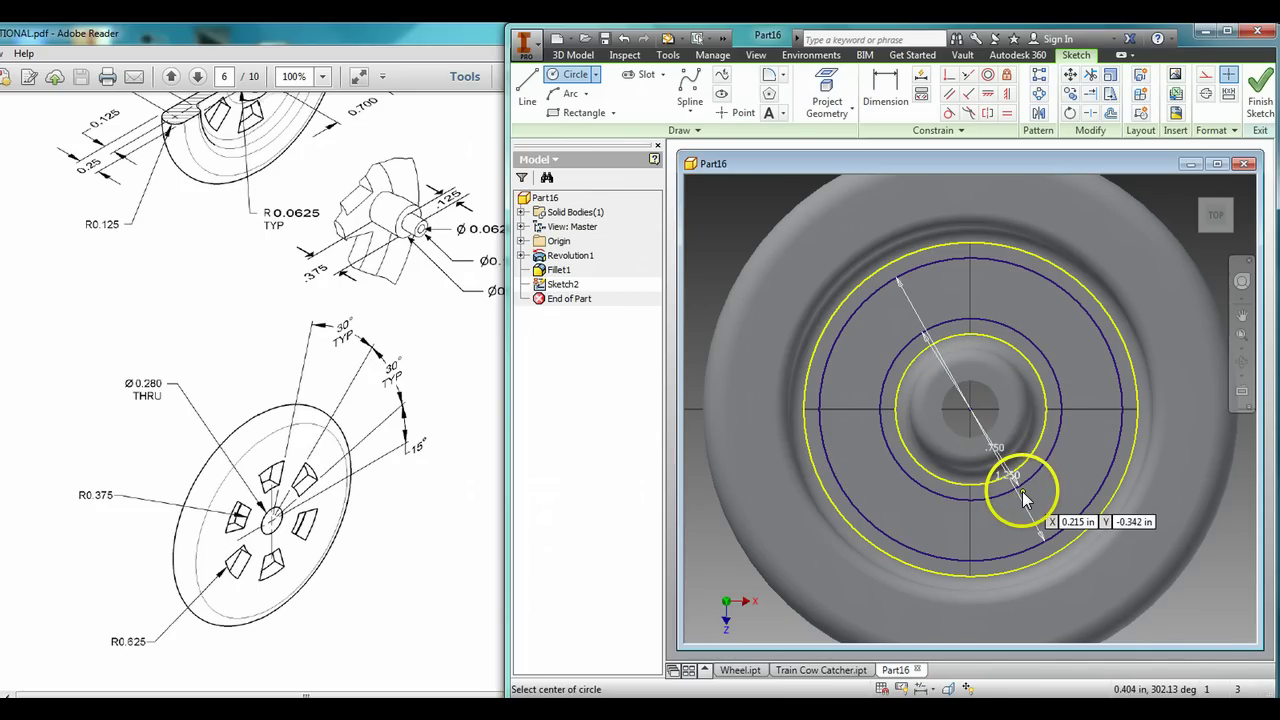
{"action": "key", "text": "Escape"}
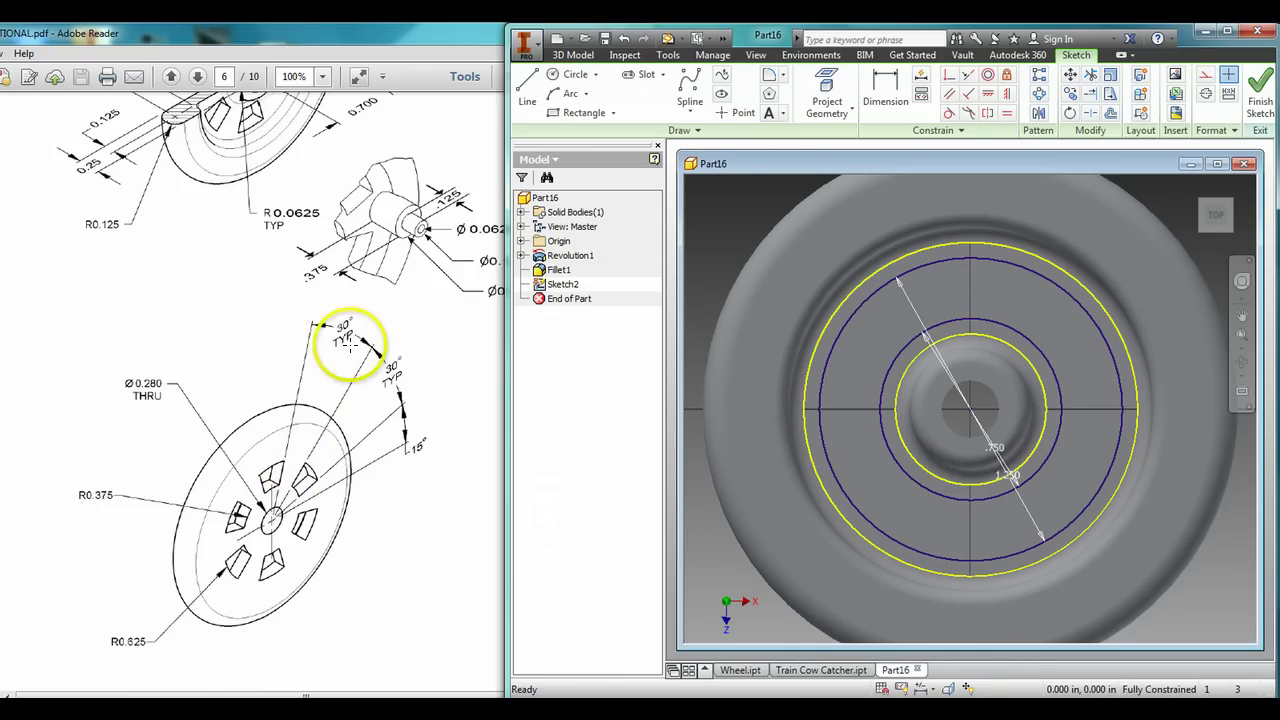
Draw two radial lines from the wheel centre to the outer circle at 105° and about 75°
{"action": "left_click", "coordinate": [529, 87]}
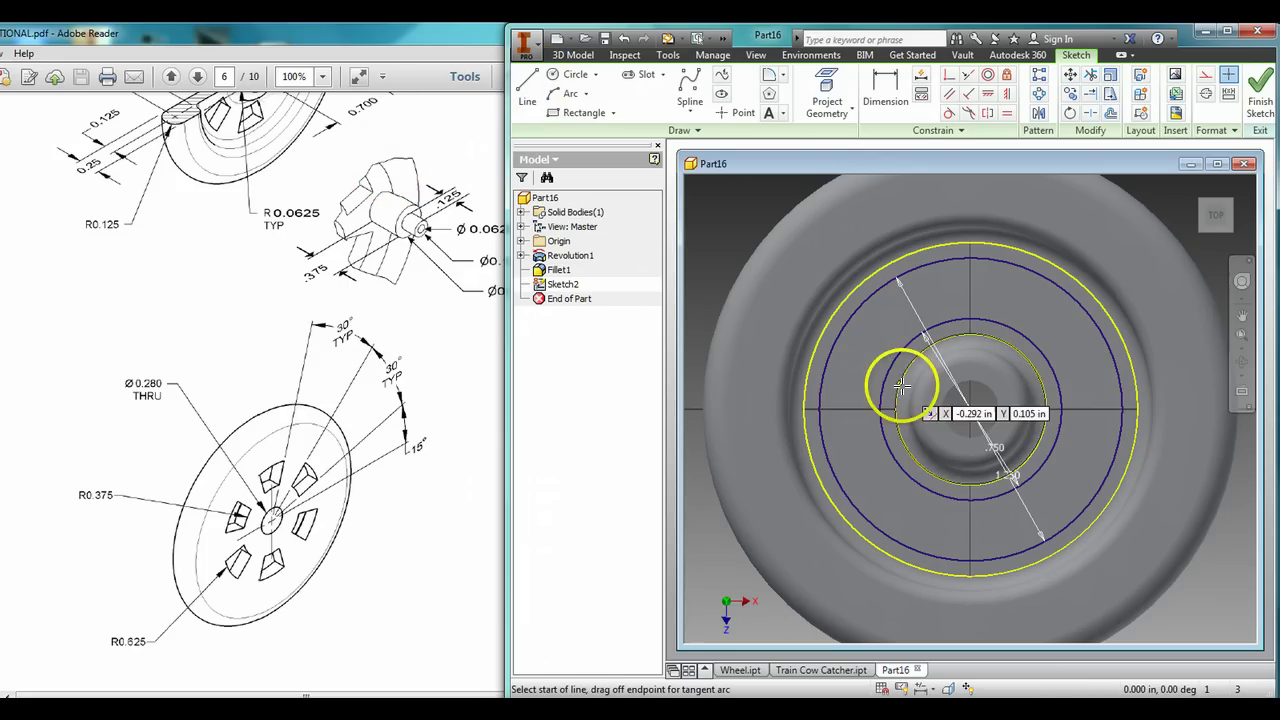
{"action": "left_click", "coordinate": [968, 407]}
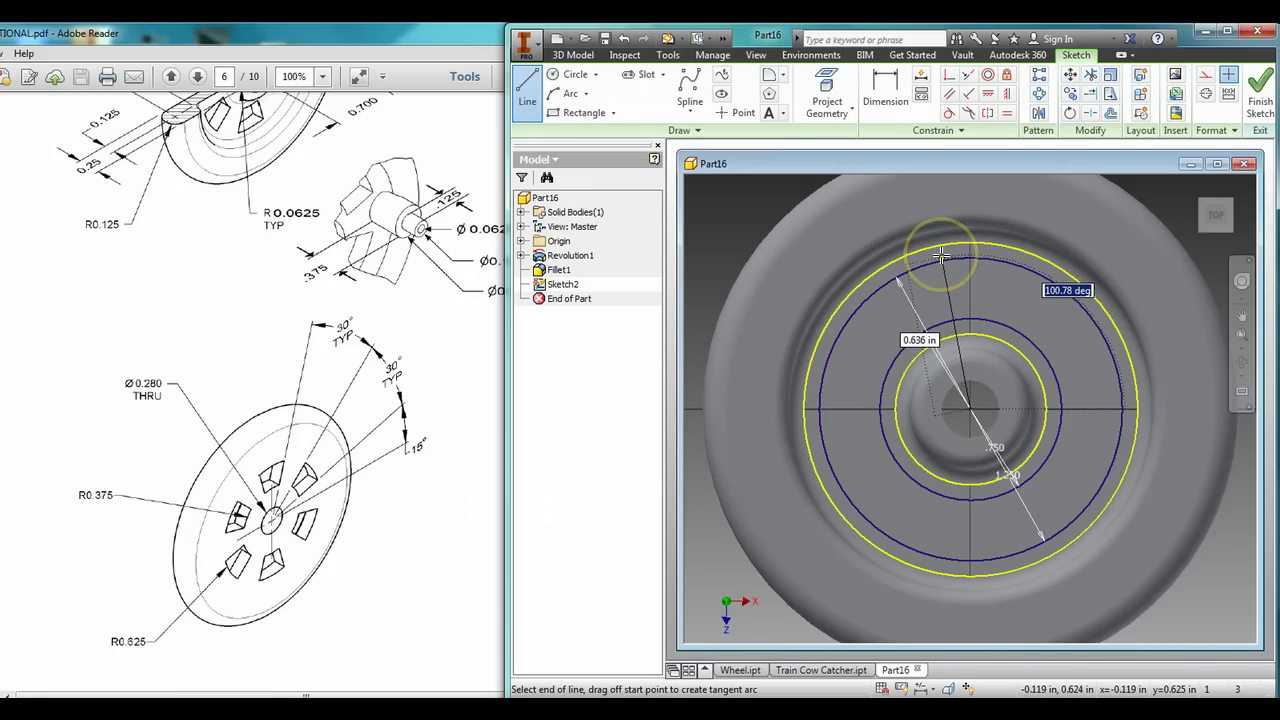
{"action": "key", "text": "Return"}
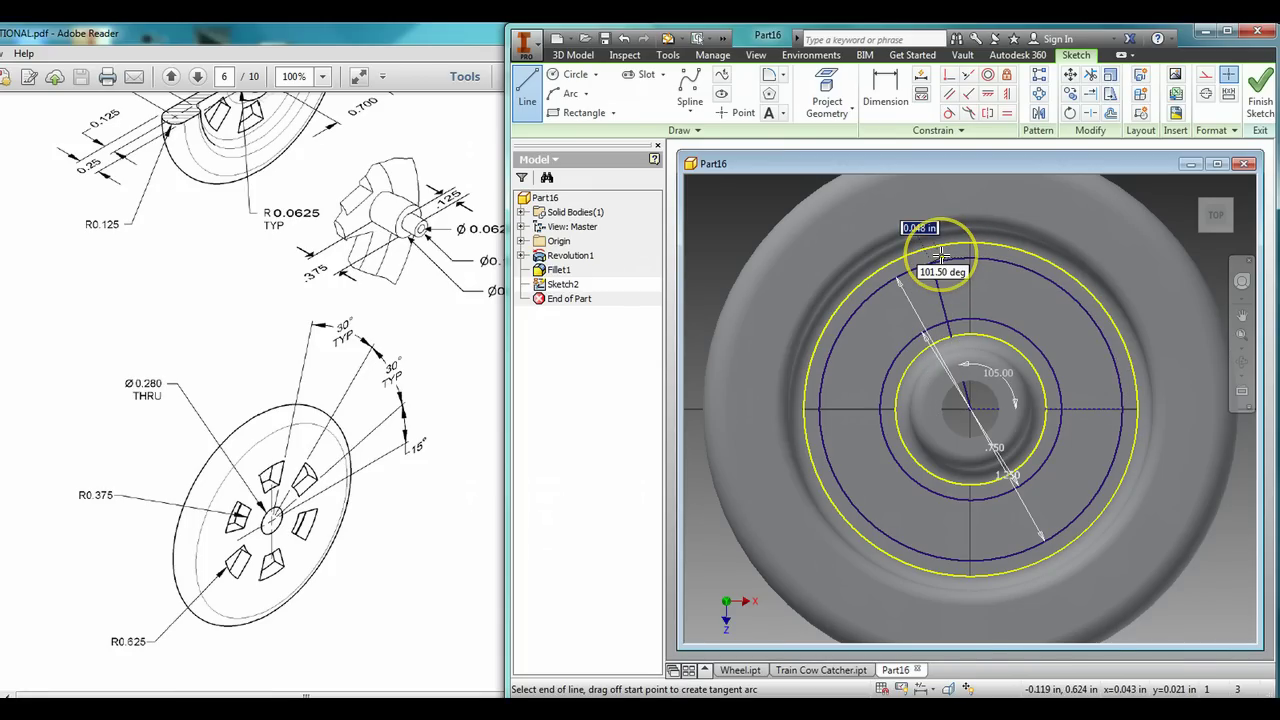
{"action": "key", "text": "Escape"}
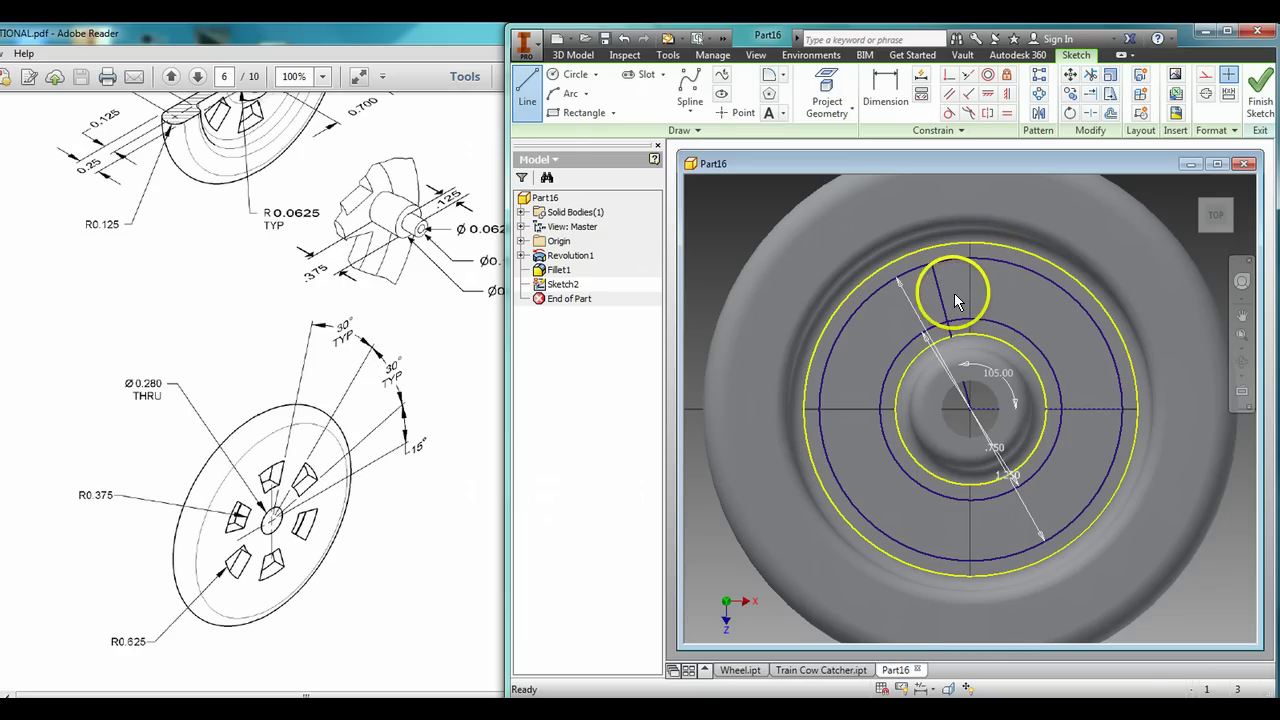
{"action": "left_click", "coordinate": [527, 88]}
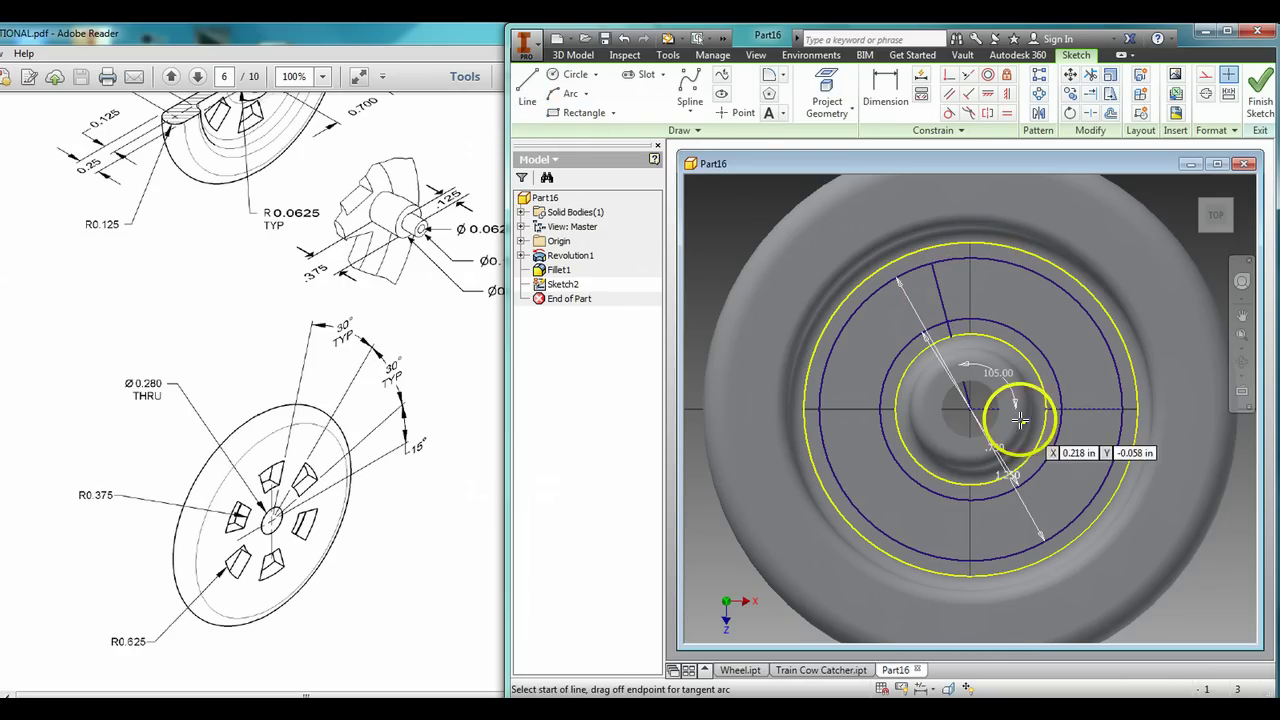
{"action": "left_click", "coordinate": [970, 408]}
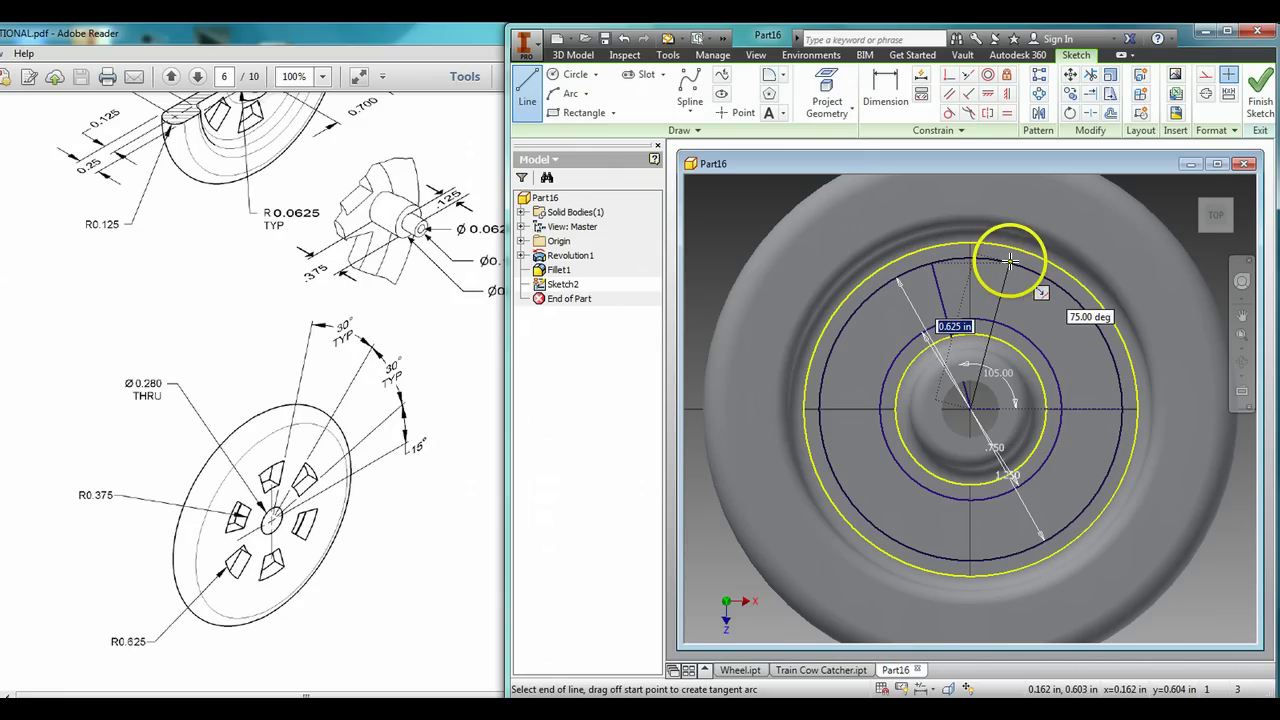
{"action": "double_click", "coordinate": [1010, 260]}
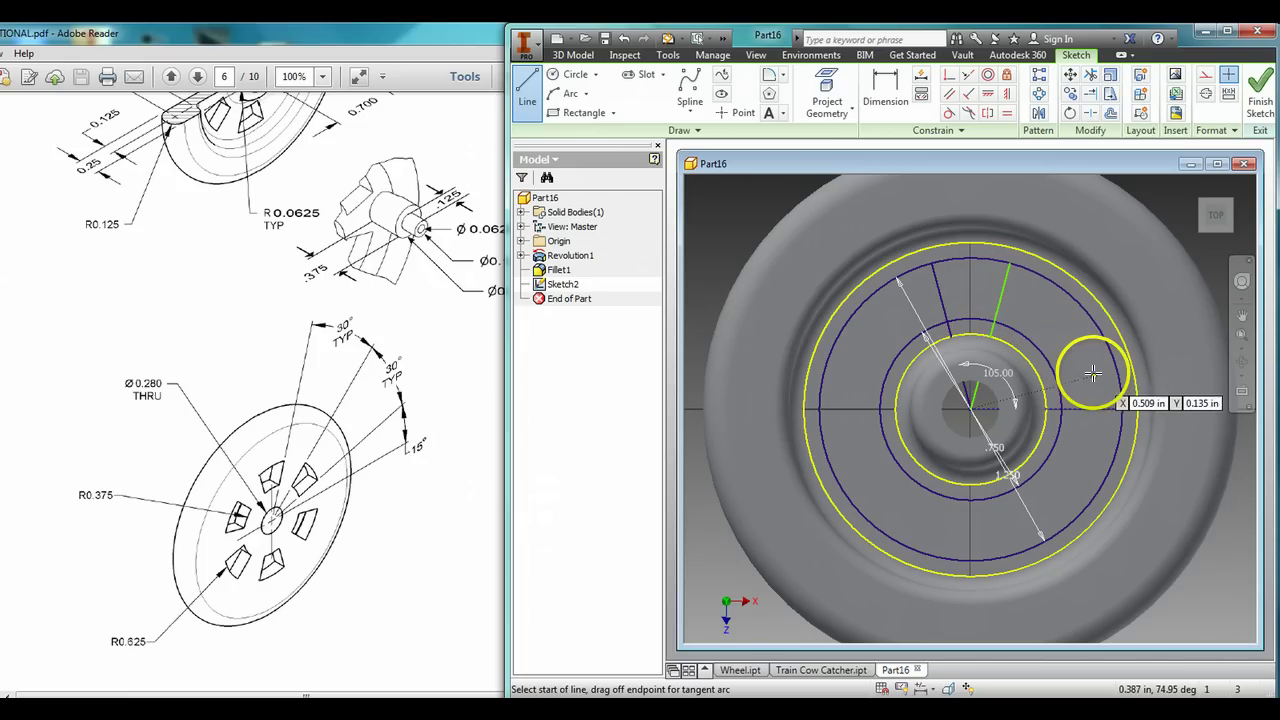
Trim the radial lines and both circles down to one sector outline, then finish the sketch
{"action": "left_click", "coordinate": [1089, 76]}
{"action": "left_click", "coordinate": [998, 335]}
{"action": "left_click_drag", "start_coordinate": [977, 402], "coordinate": [969, 400]}
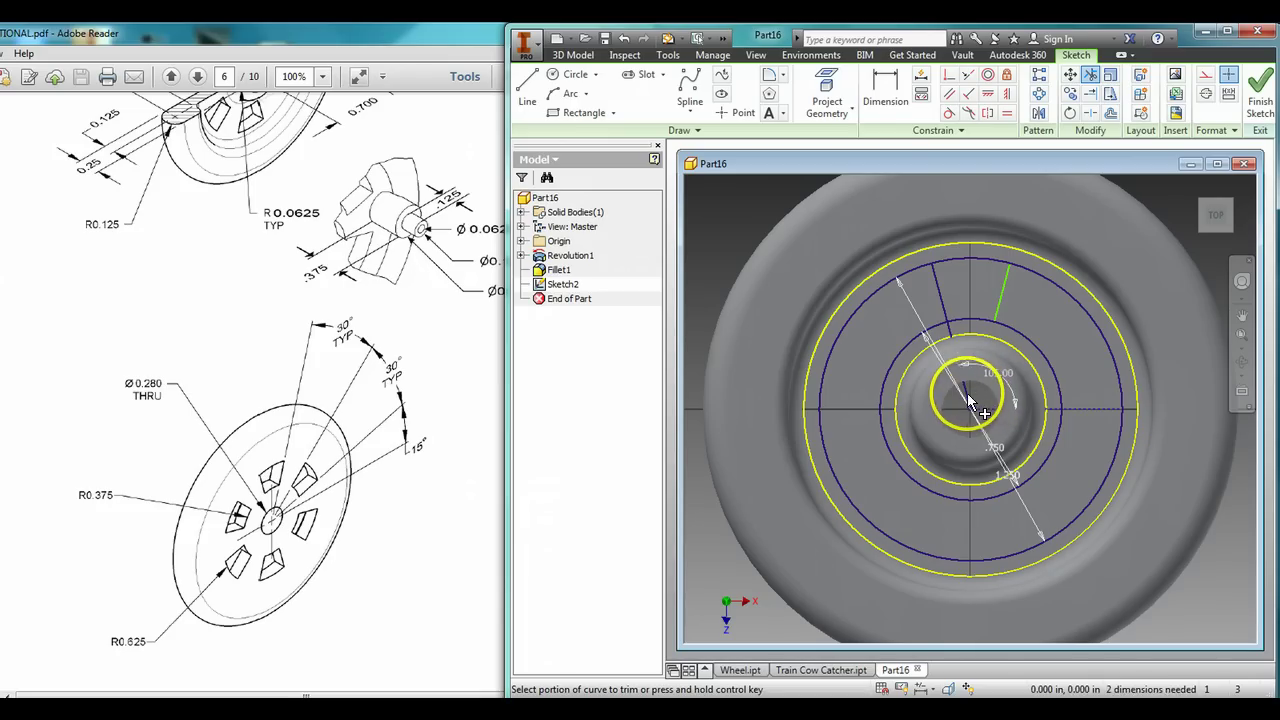
{"action": "left_click", "coordinate": [951, 327]}
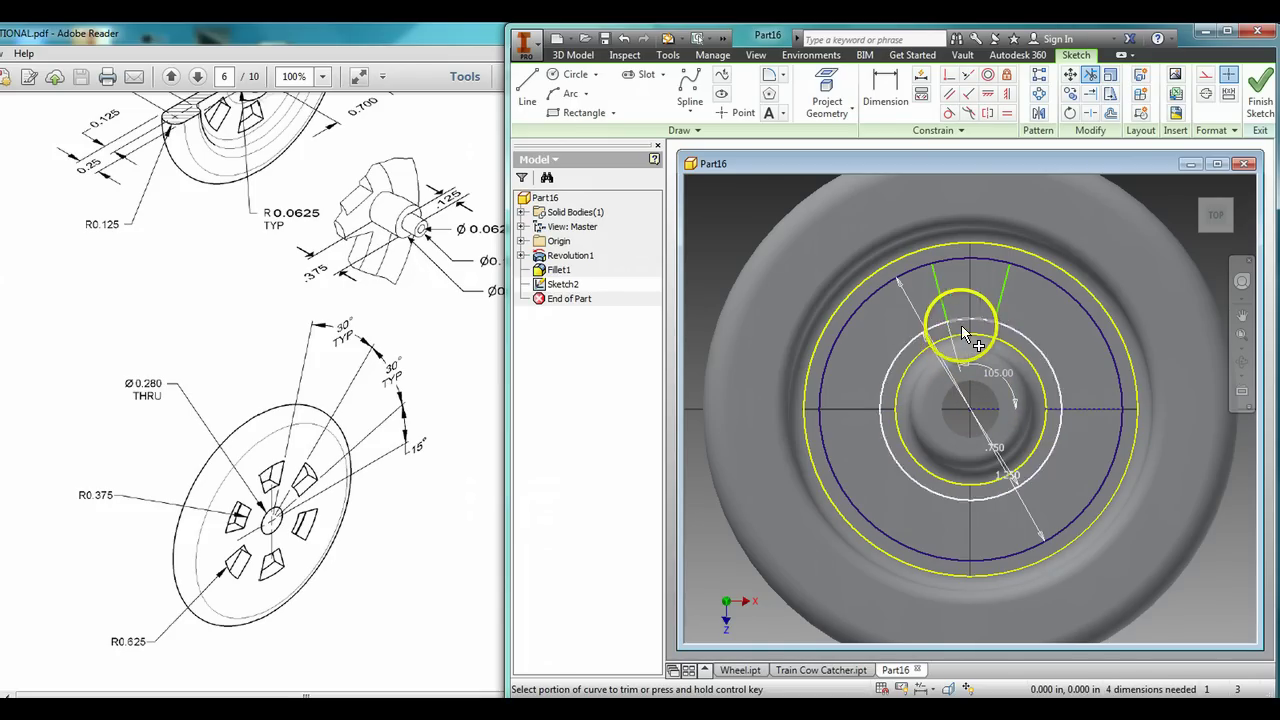
{"action": "left_click", "coordinate": [1065, 286]}
{"action": "left_click", "coordinate": [1023, 337]}
{"action": "left_click", "coordinate": [818, 415]}
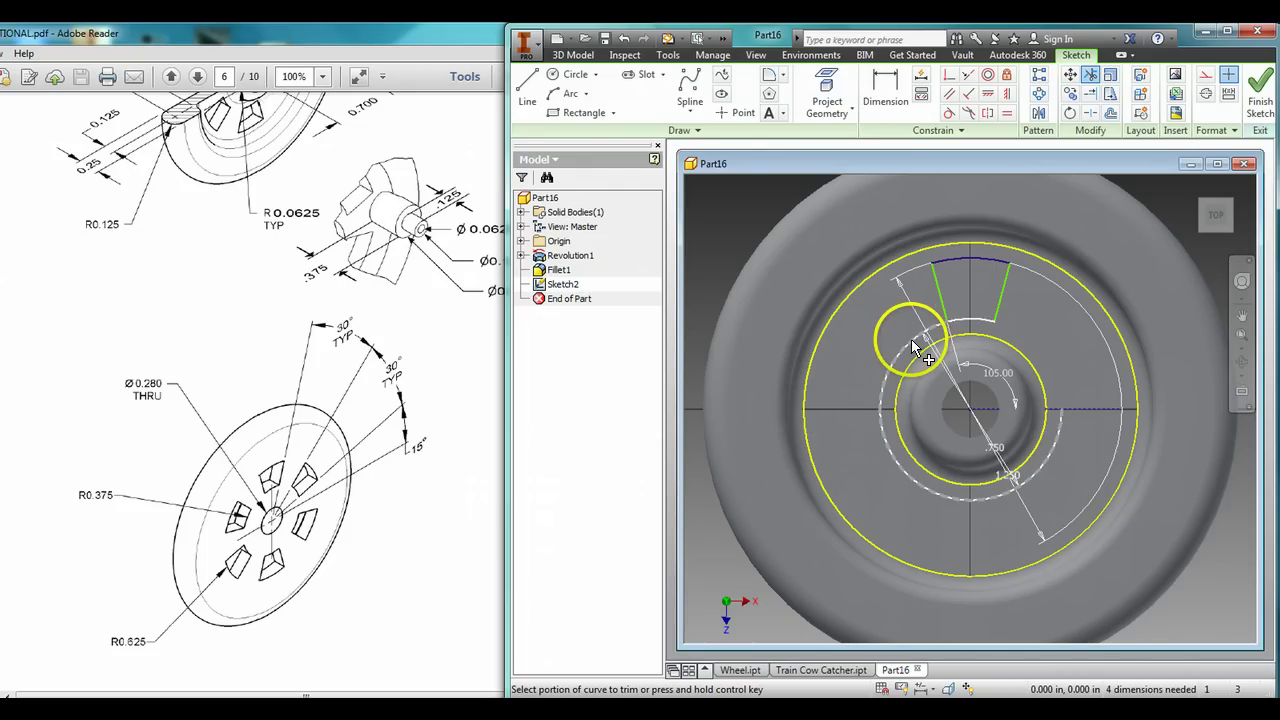
{"action": "left_click", "coordinate": [1258, 95]}
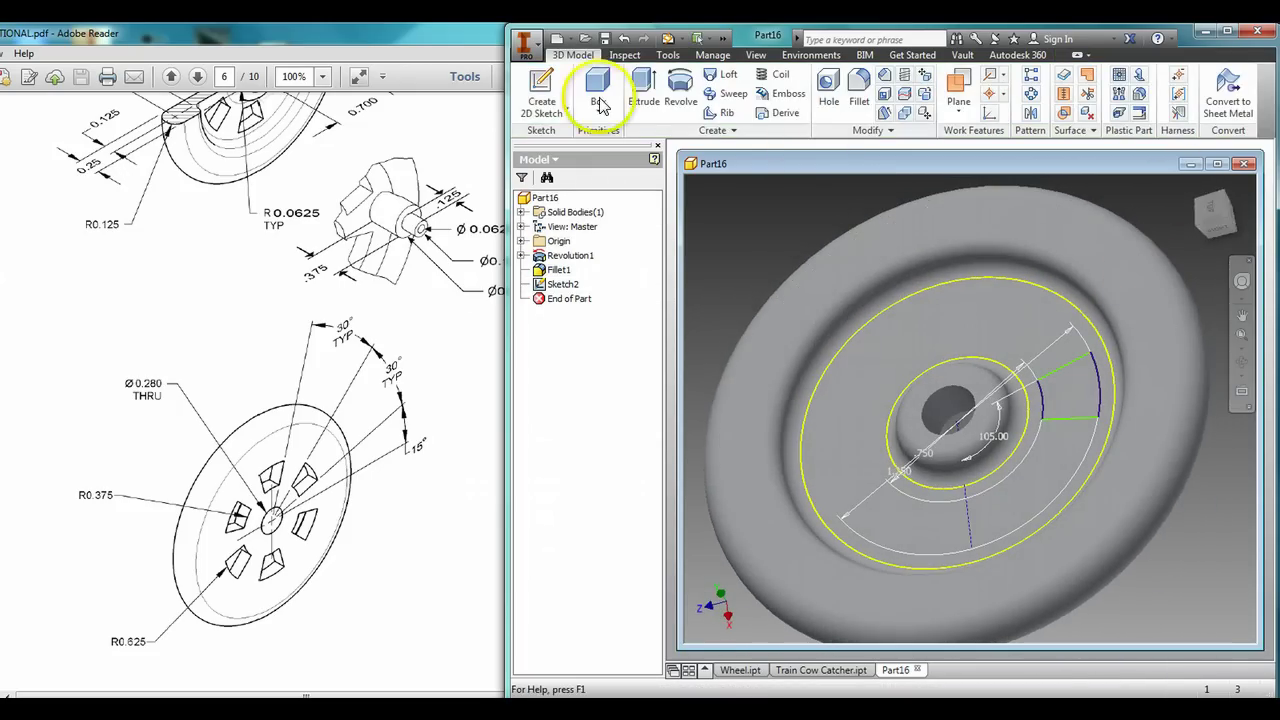
Extrude the sector profile as a 0.125 in deep cut into the wheel face
{"action": "left_click", "coordinate": [637, 88]}
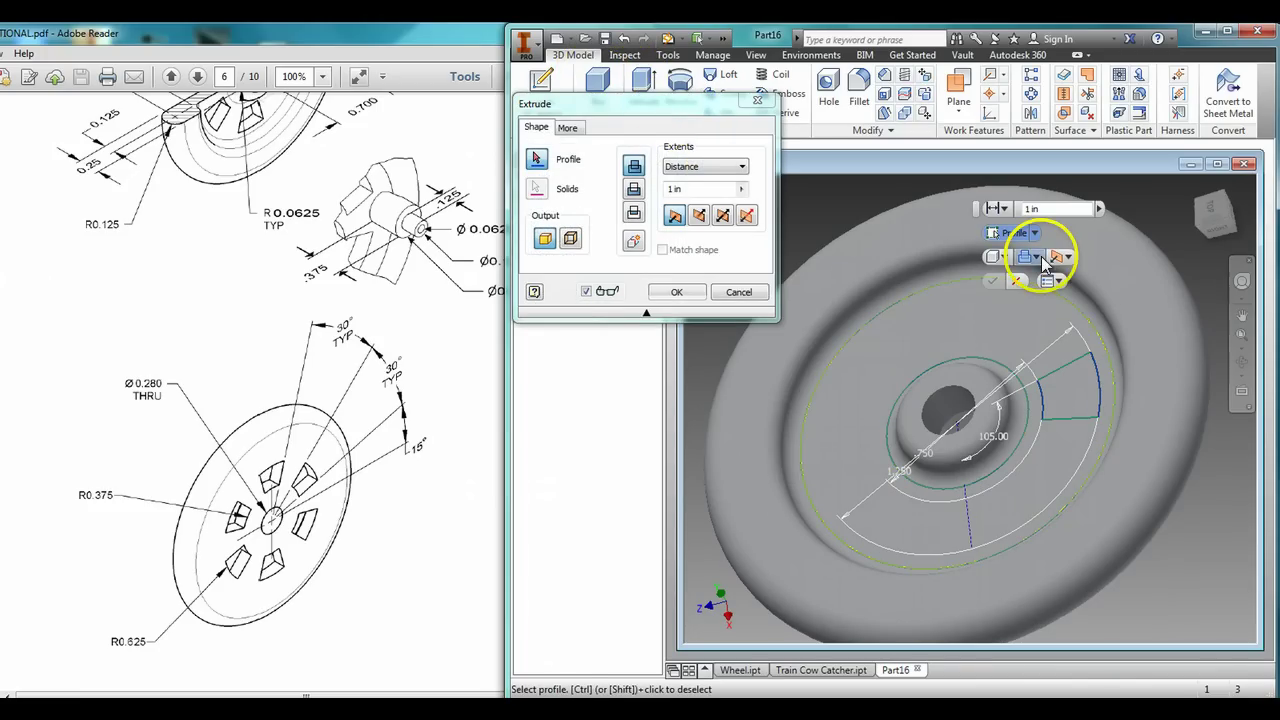
{"action": "left_click", "coordinate": [1036, 257]}
{"action": "left_click", "coordinate": [1045, 295]}
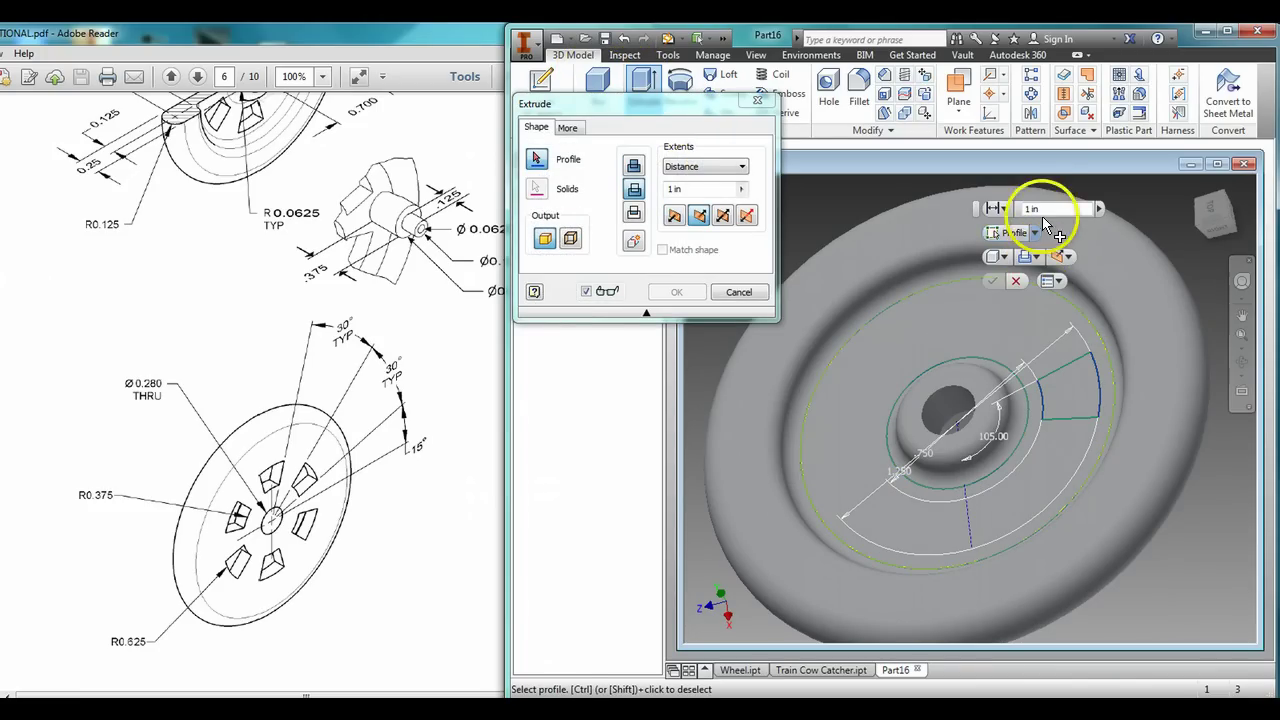
{"action": "type", "text": ".125"}
{"action": "left_click", "coordinate": [1072, 393]}
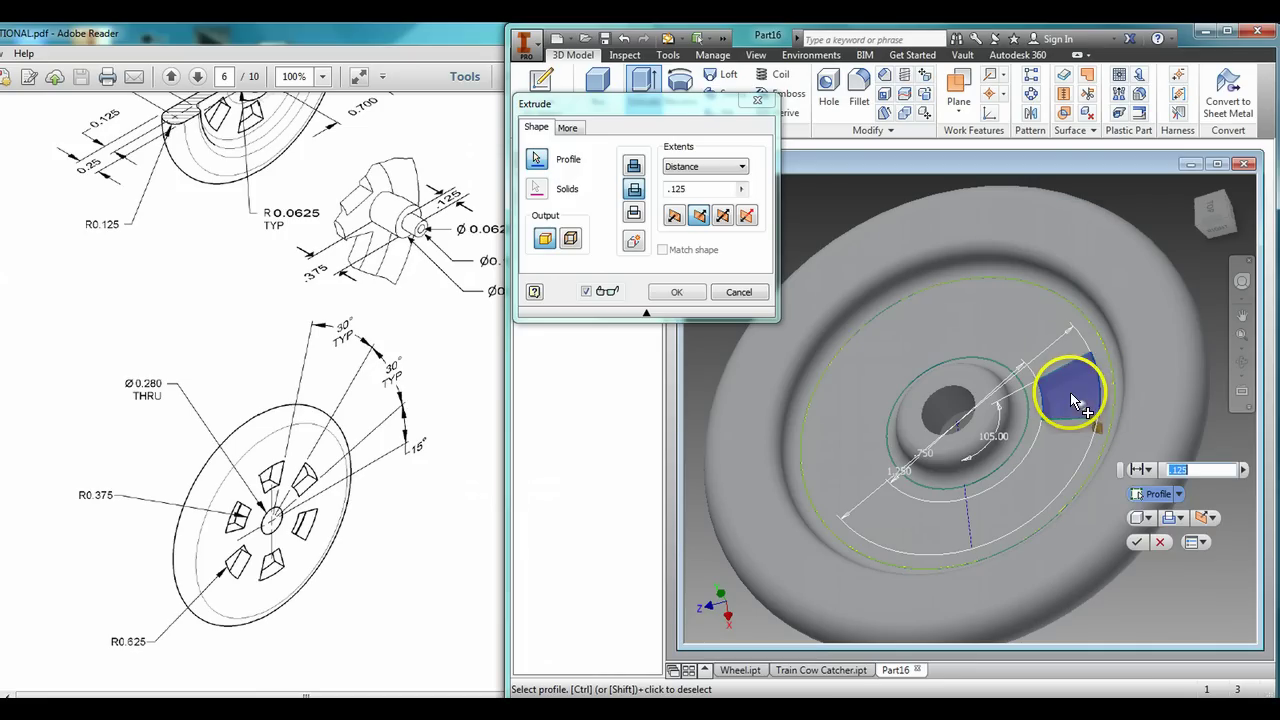
{"action": "left_click", "coordinate": [1140, 546]}
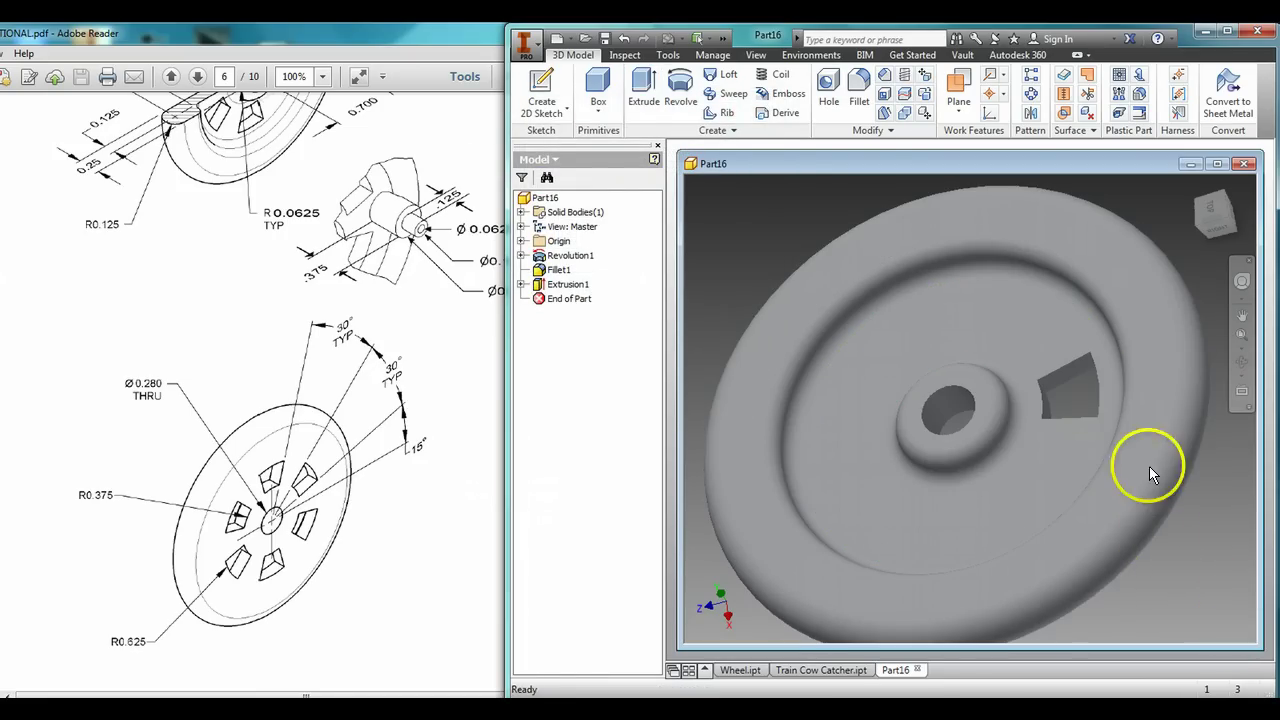
Pattern the sector pocket six times over 360° around the hub axis
{"action": "left_click", "coordinate": [1031, 93]}
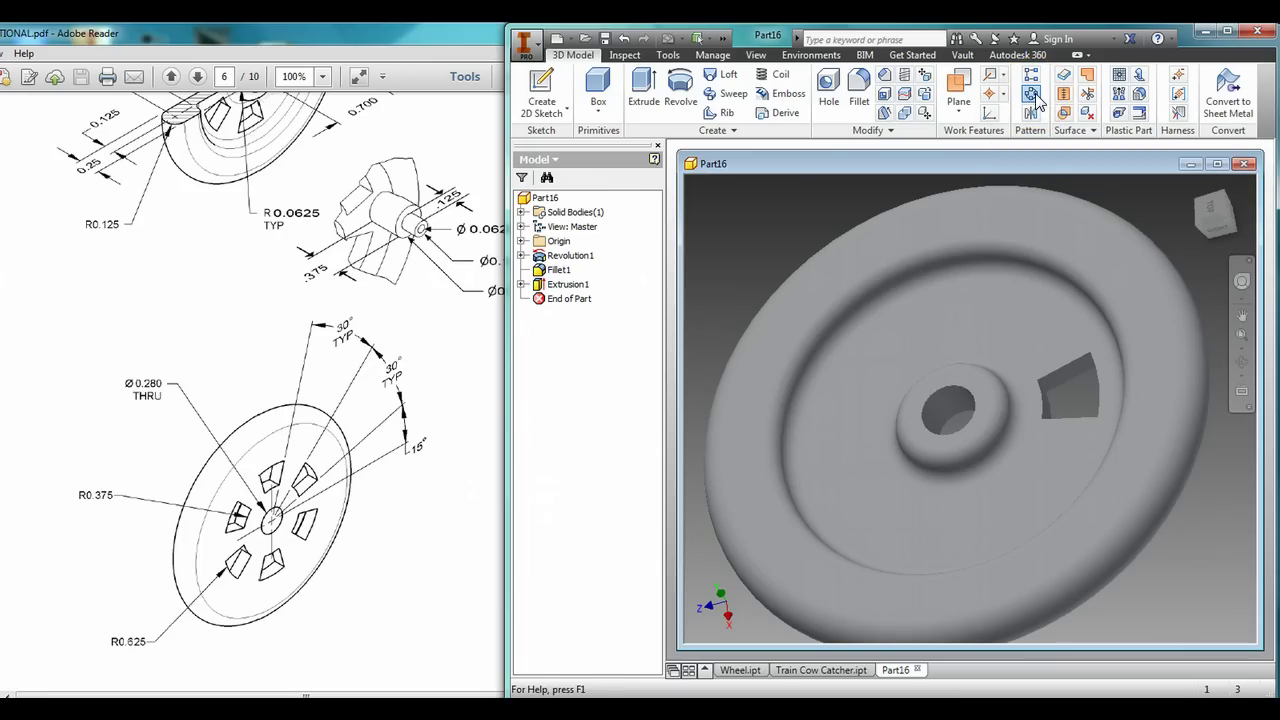
{"action": "left_click", "coordinate": [1057, 371]}
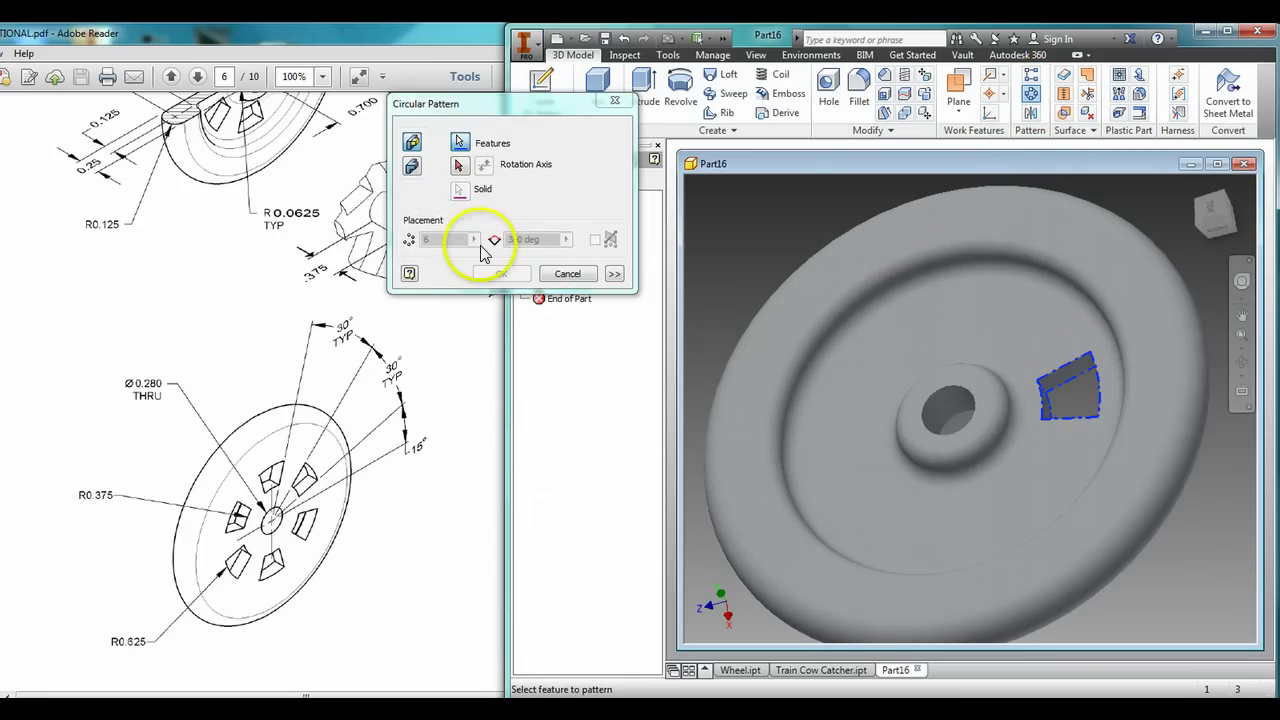
{"action": "left_click", "coordinate": [459, 165]}
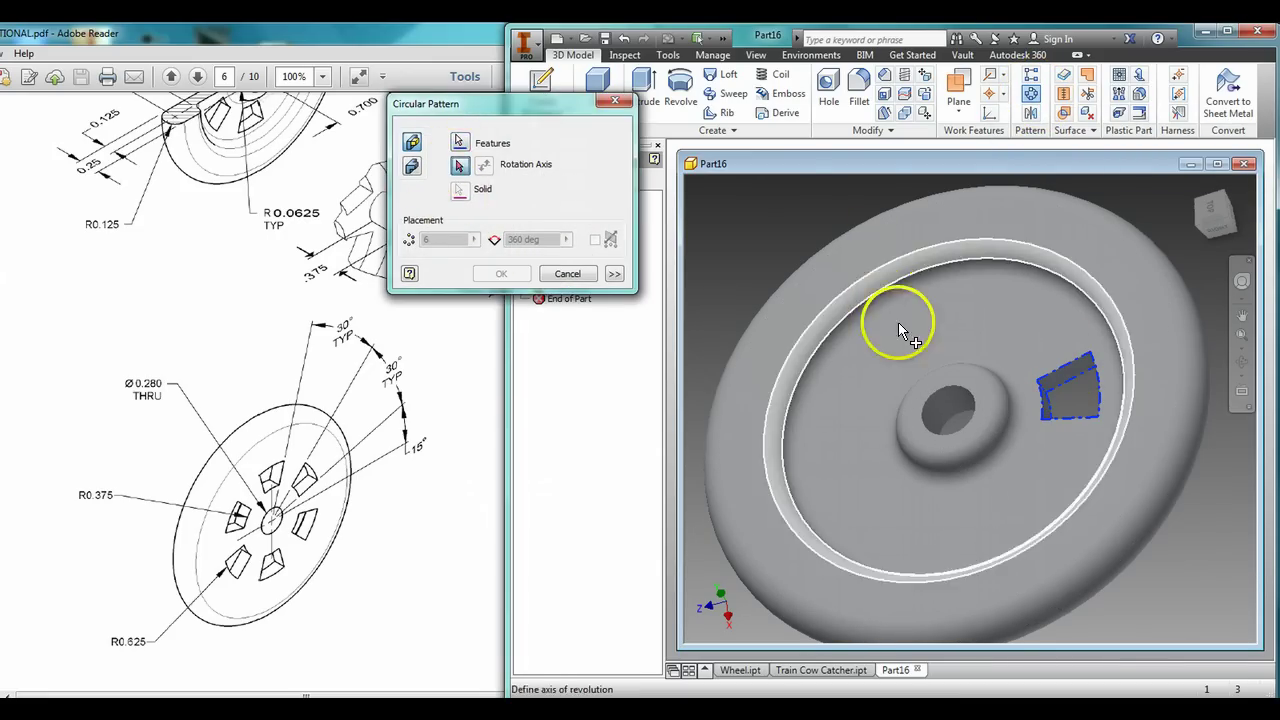
{"action": "left_click", "coordinate": [948, 376]}
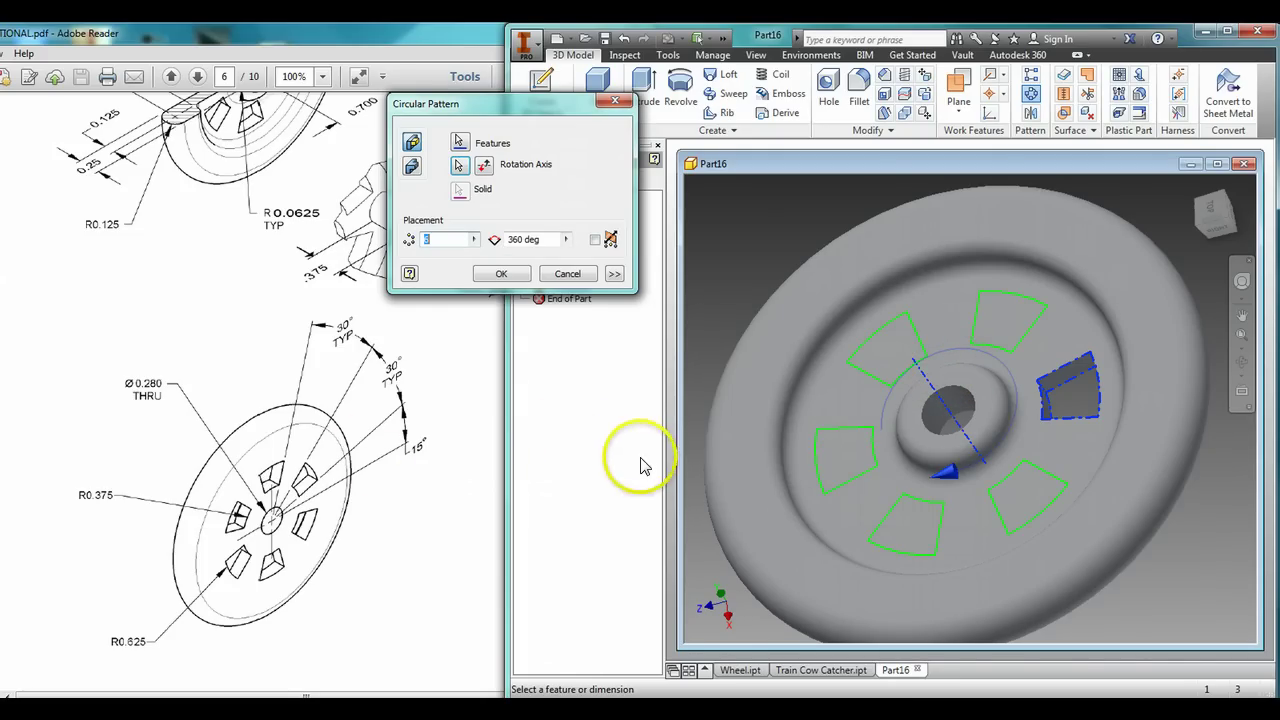
{"action": "left_click", "coordinate": [501, 273]}
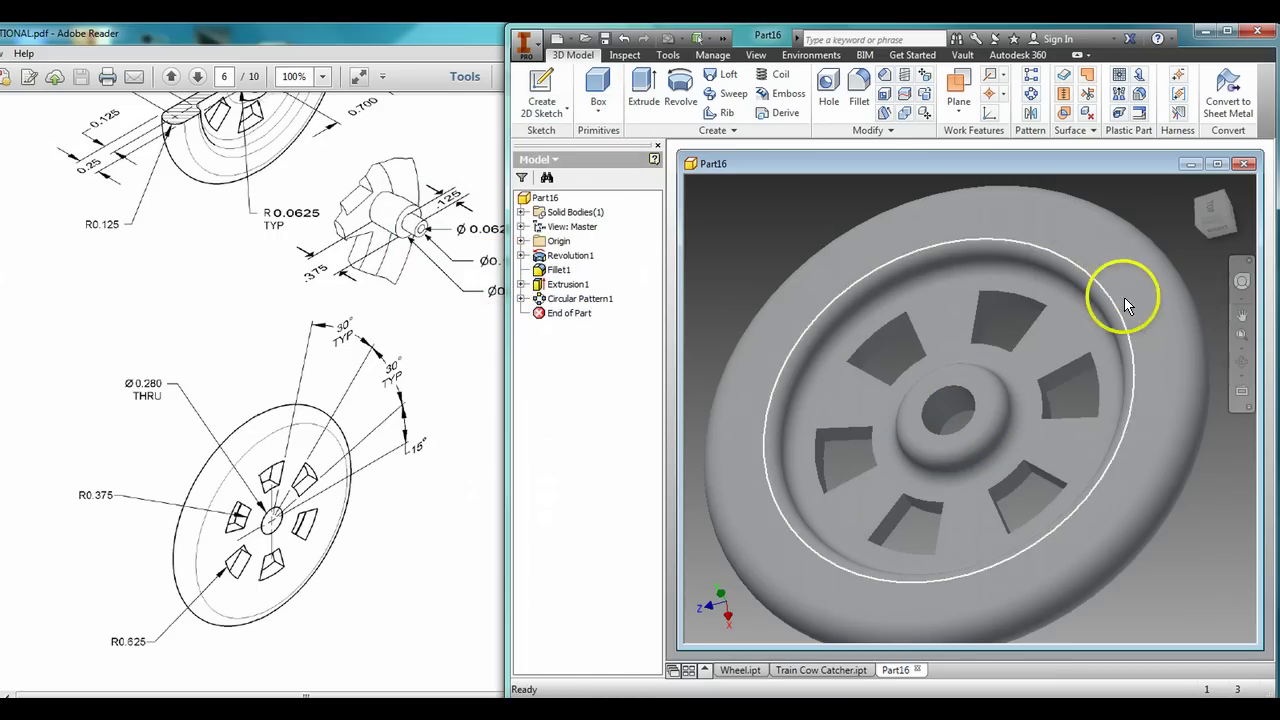
Orbit the wheel face-on and drag the Inventor window edge to reveal more PDF
{"action": "left_click", "coordinate": [1241, 366]}
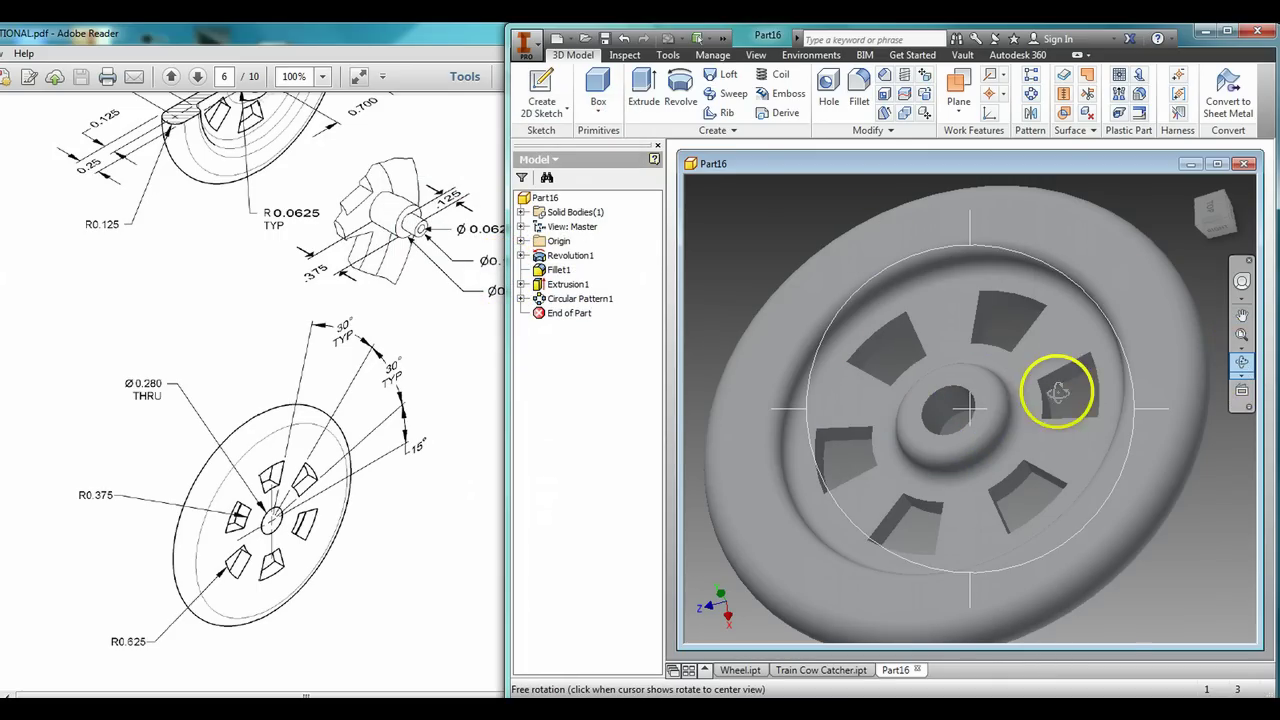
{"action": "left_click_drag", "start_coordinate": [1060, 390], "coordinate": [1050, 447]}
{"action": "right_click", "coordinate": [1062, 441]}
{"action": "key", "text": "Escape"}
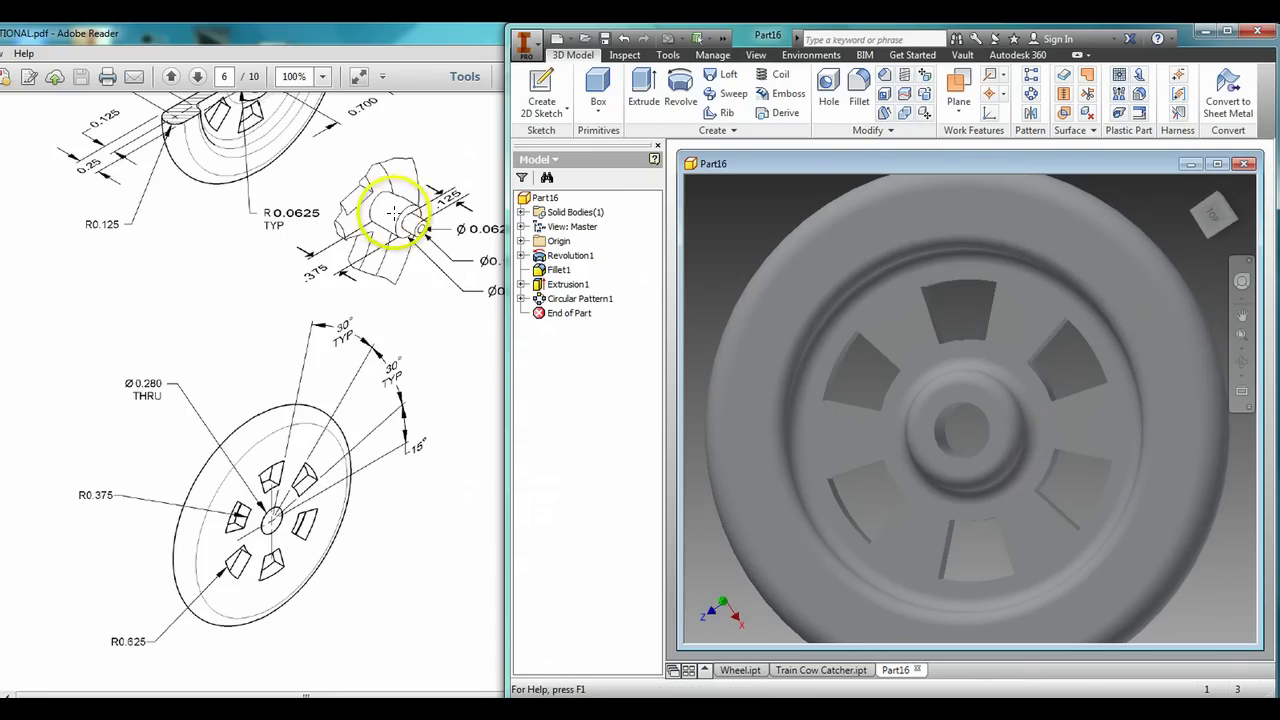
{"action": "left_click_drag", "start_coordinate": [503, 339], "coordinate": [573, 326]}
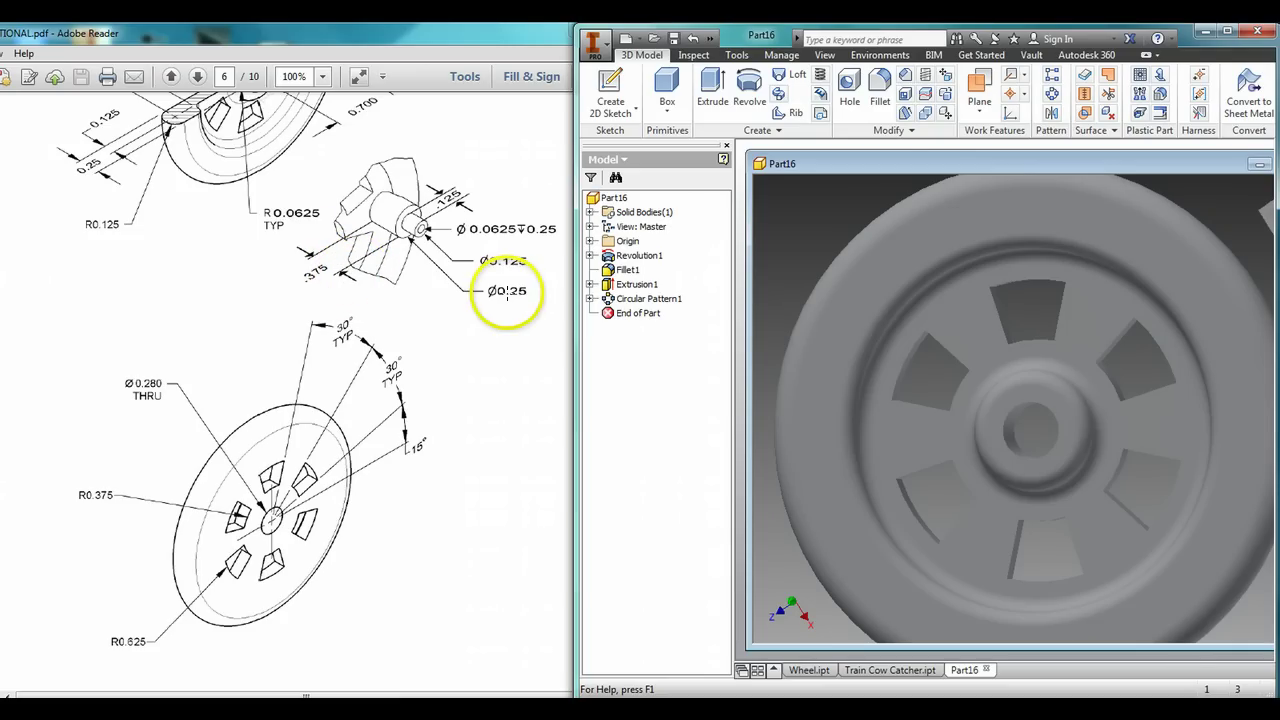
Sketch a .250 circle on the wheel face, tangent to the pocket ring's outer circle
{"action": "left_click", "coordinate": [610, 92]}
{"action": "left_click", "coordinate": [1163, 420]}
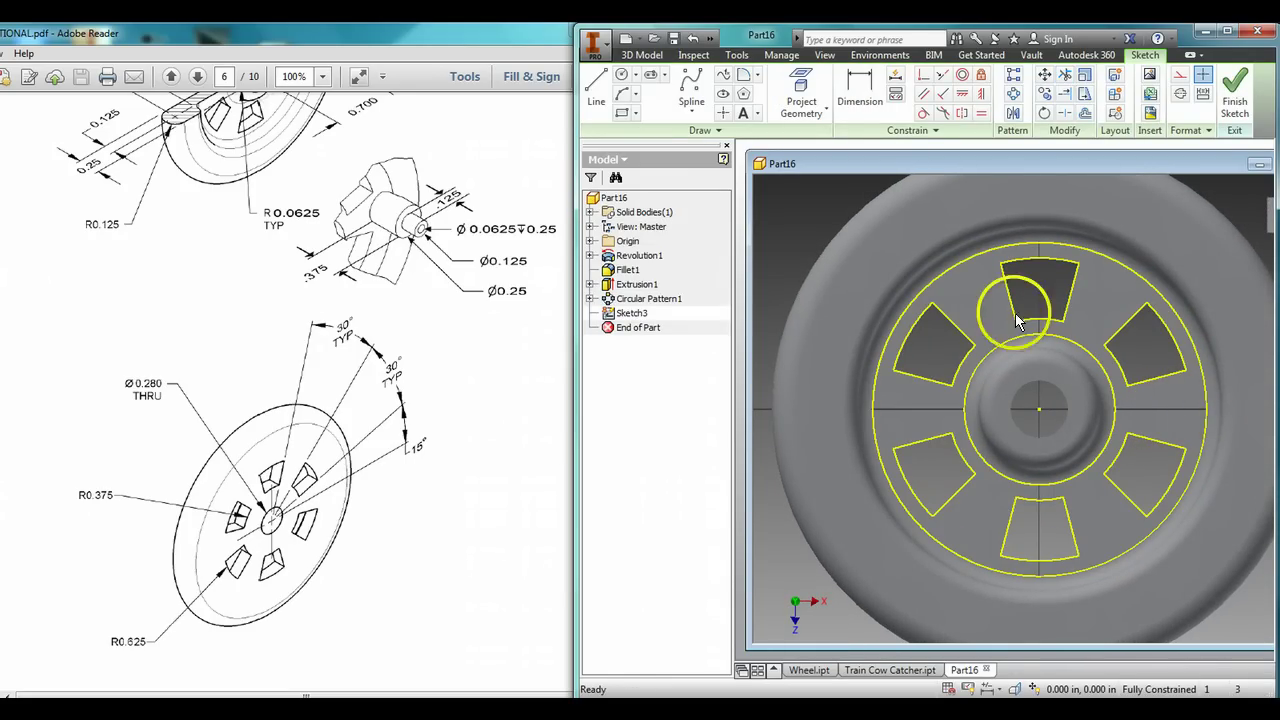
{"action": "left_click", "coordinate": [622, 78]}
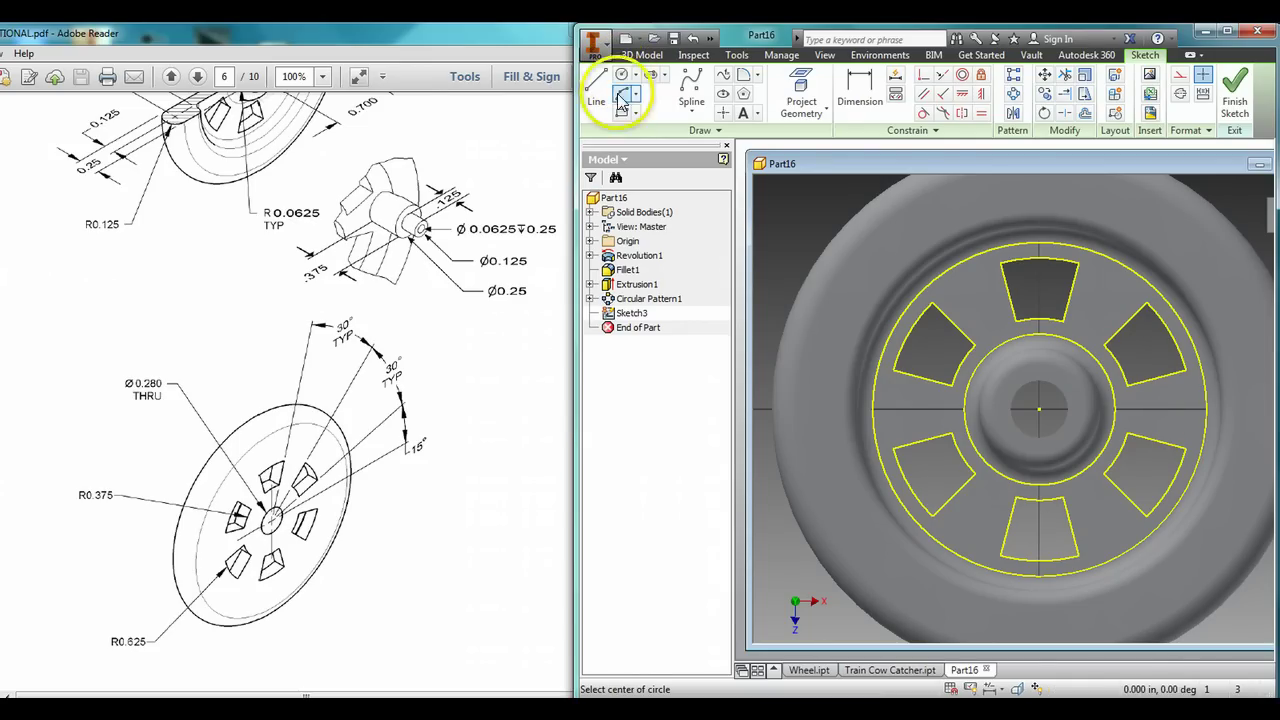
{"action": "left_click", "coordinate": [1161, 408]}
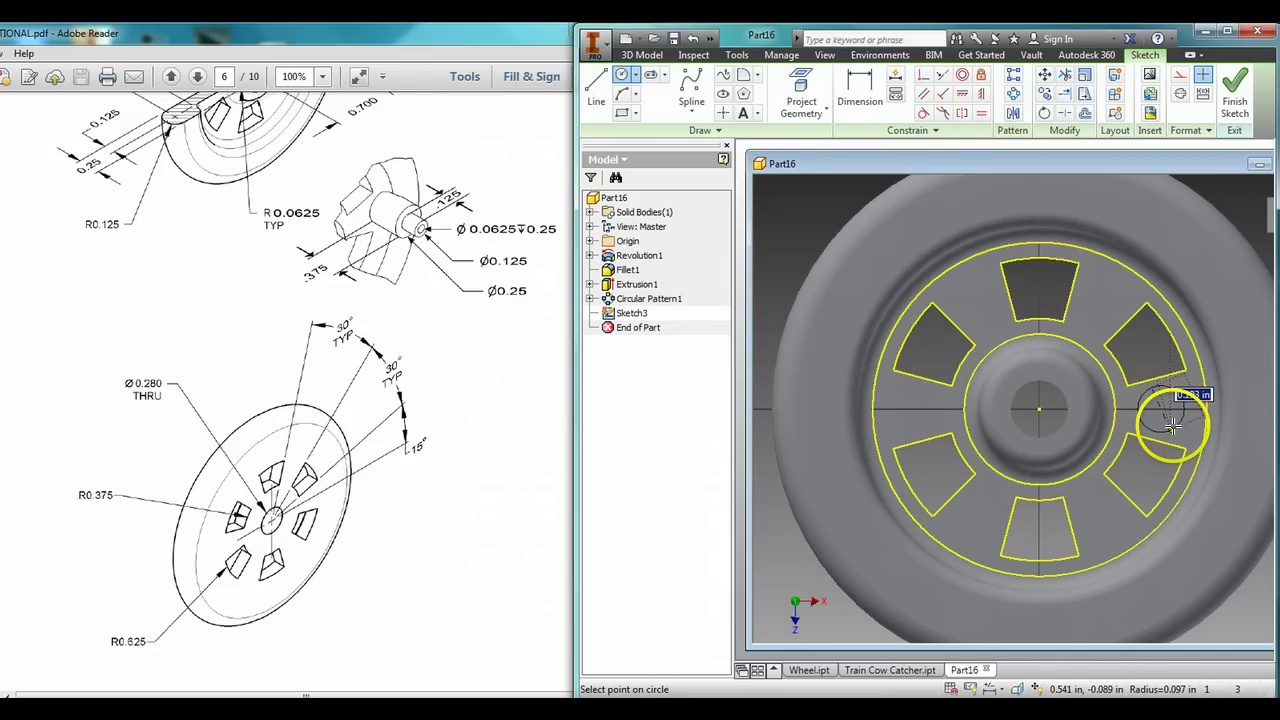
{"action": "left_click", "coordinate": [1180, 430]}
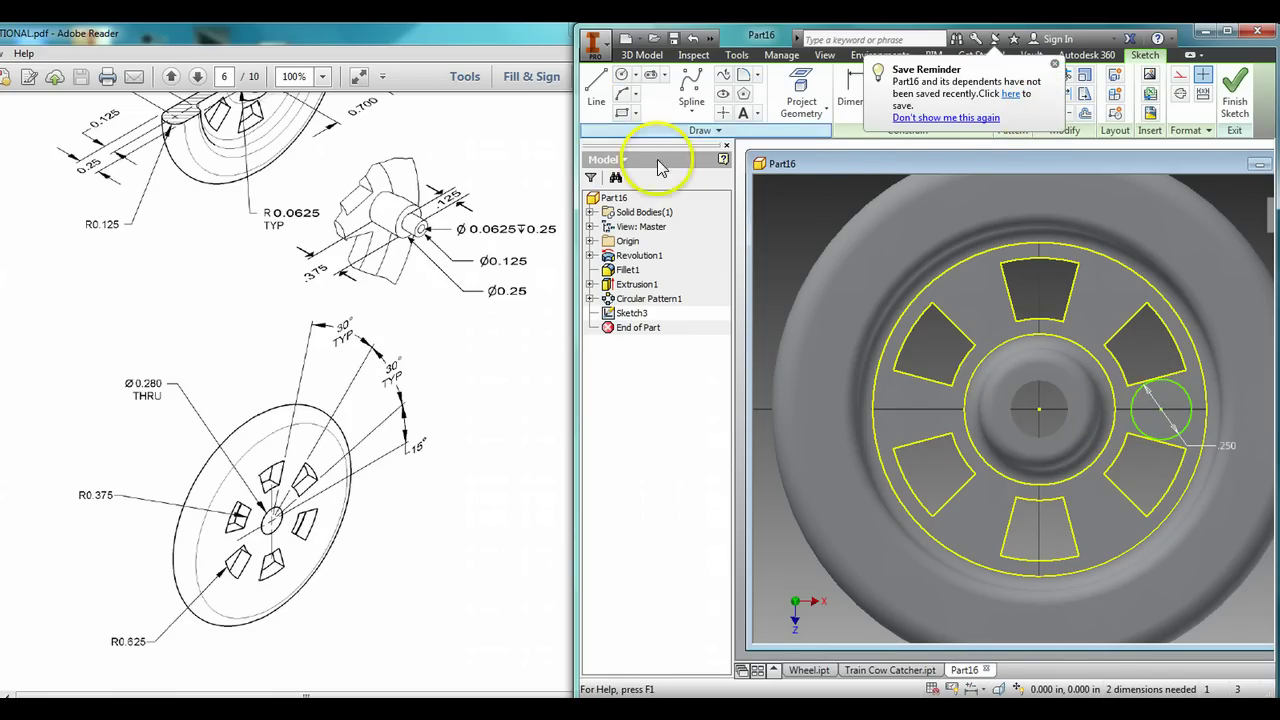
{"action": "left_click", "coordinate": [1054, 64]}
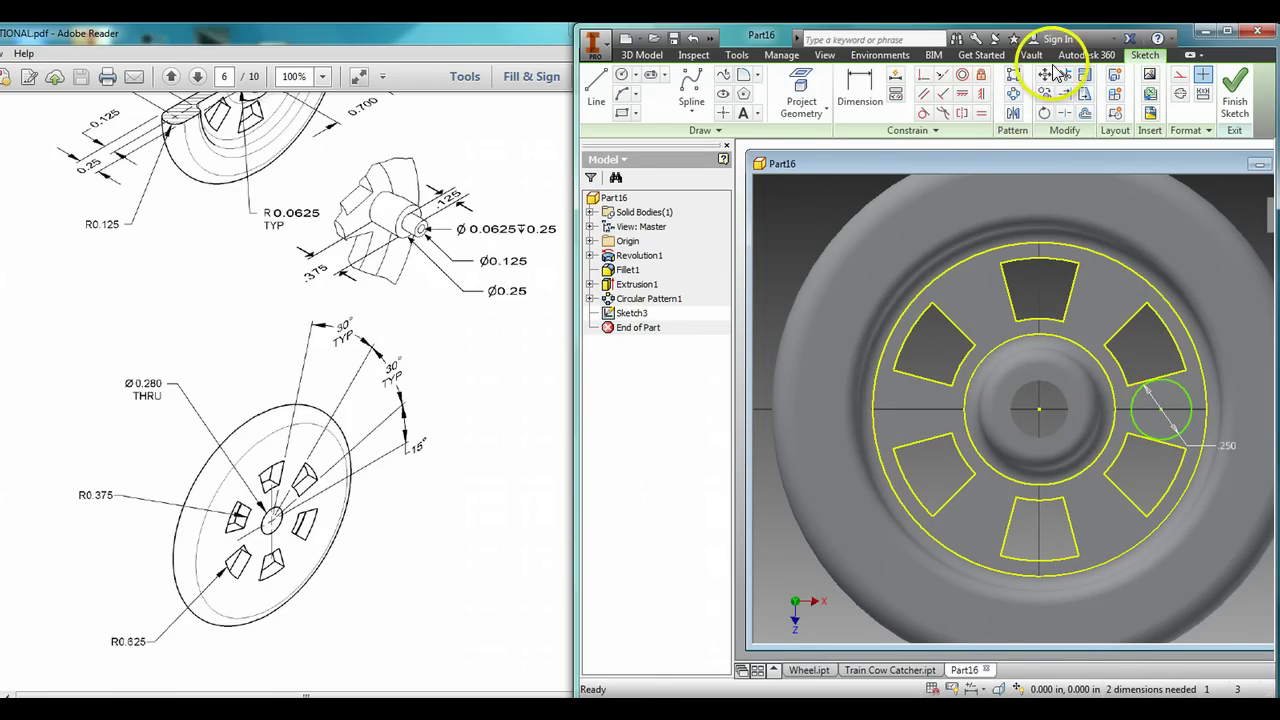
{"action": "left_click", "coordinate": [922, 117]}
{"action": "left_click", "coordinate": [1191, 405]}
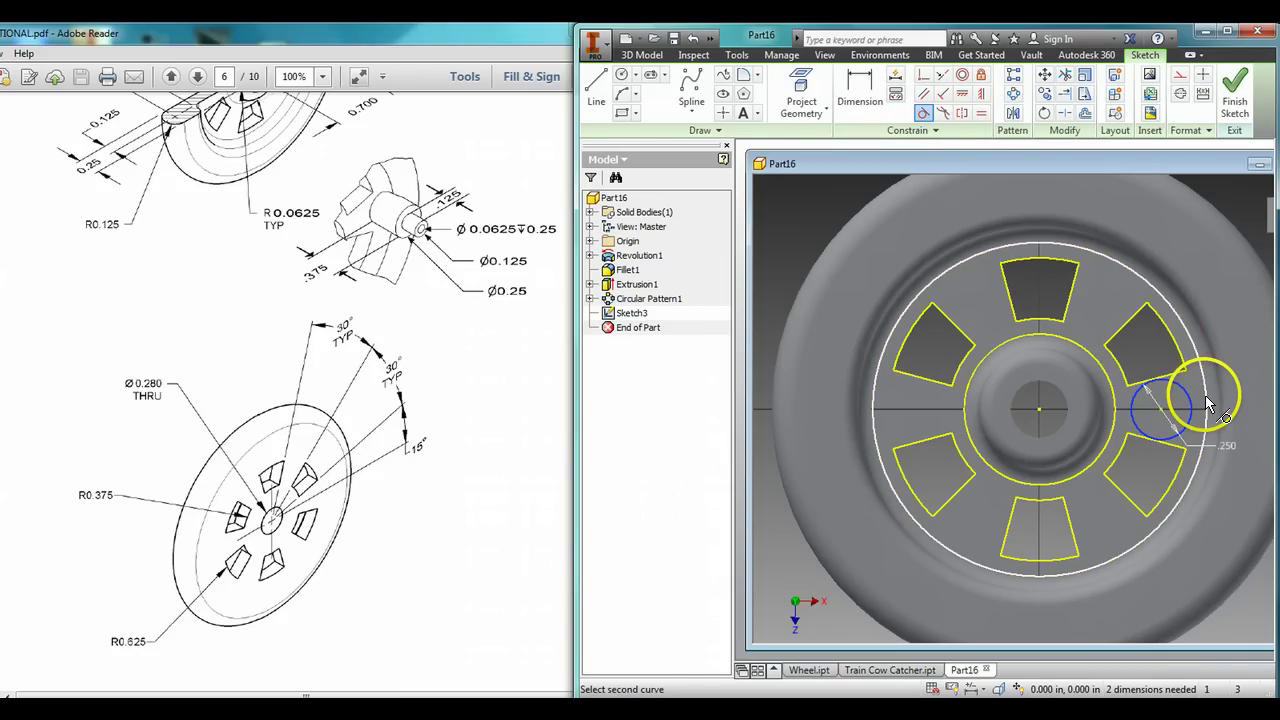
{"action": "left_click", "coordinate": [1206, 403]}
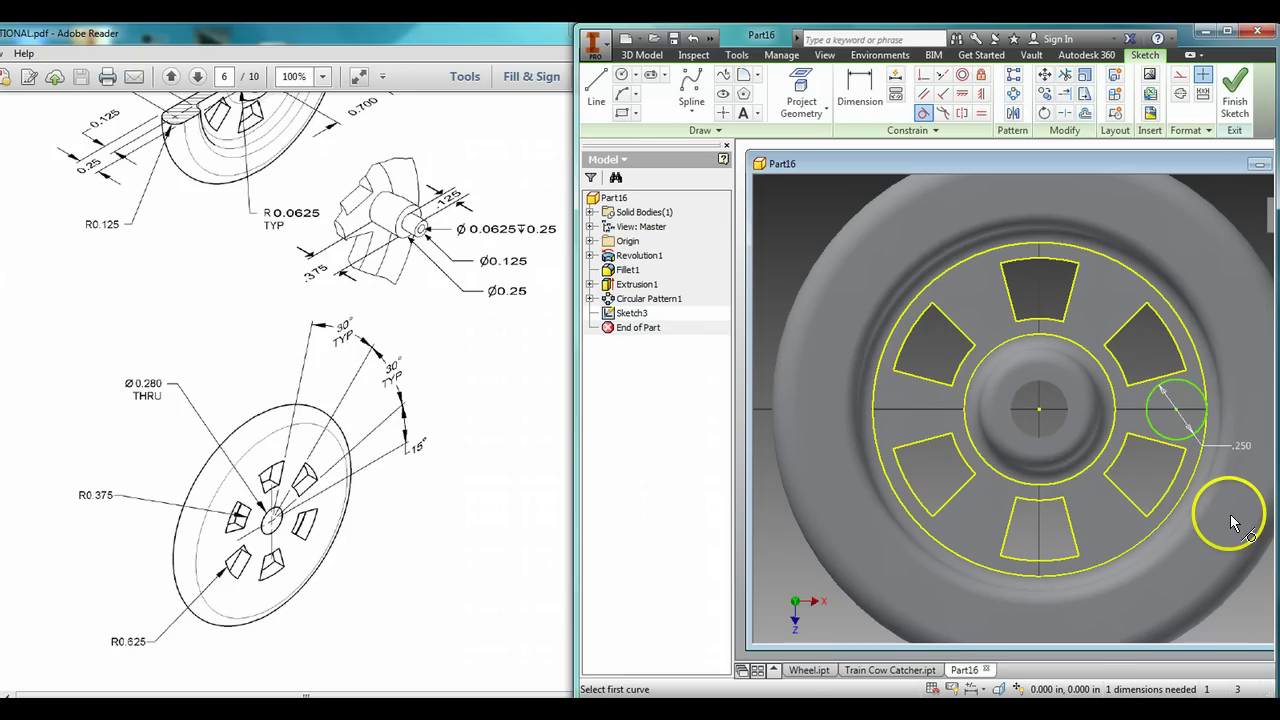
{"action": "left_click", "coordinate": [1236, 95]}
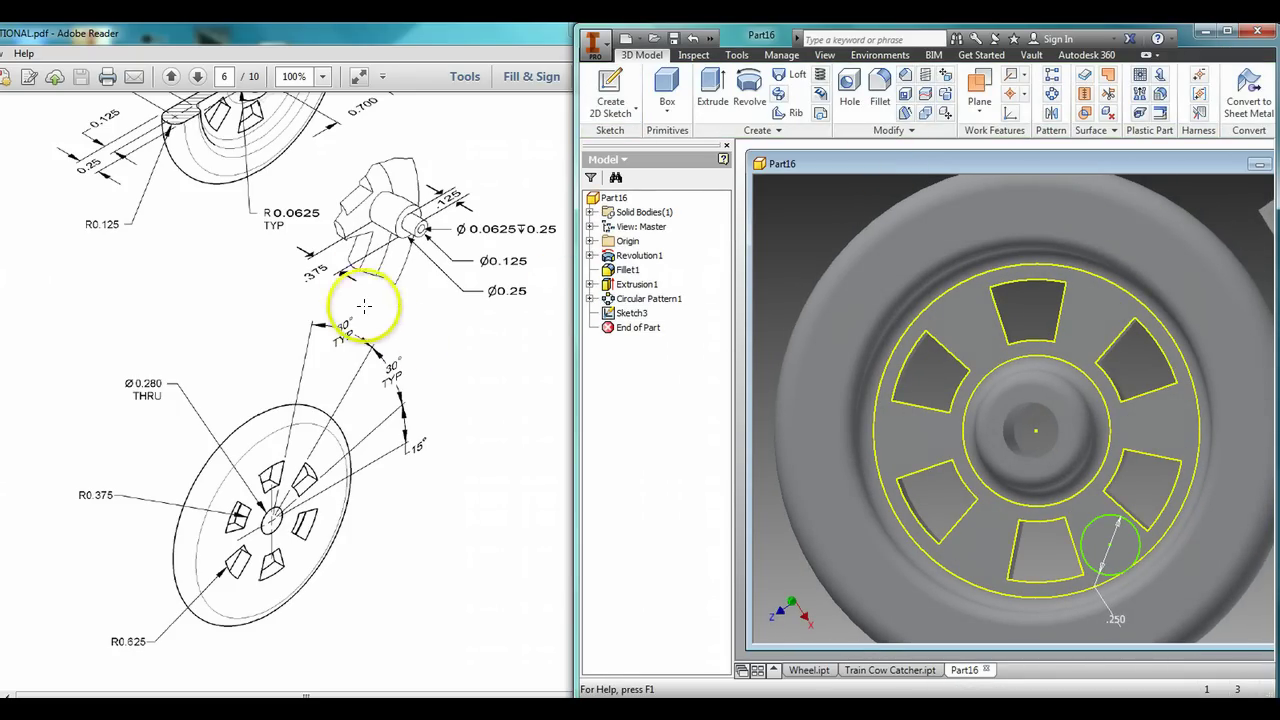
Extrude the small tangent circle as the round boss, Extrusion2
{"action": "left_click", "coordinate": [712, 86]}
{"action": "left_click", "coordinate": [1100, 535]}
{"action": "left_click", "coordinate": [1100, 535]}
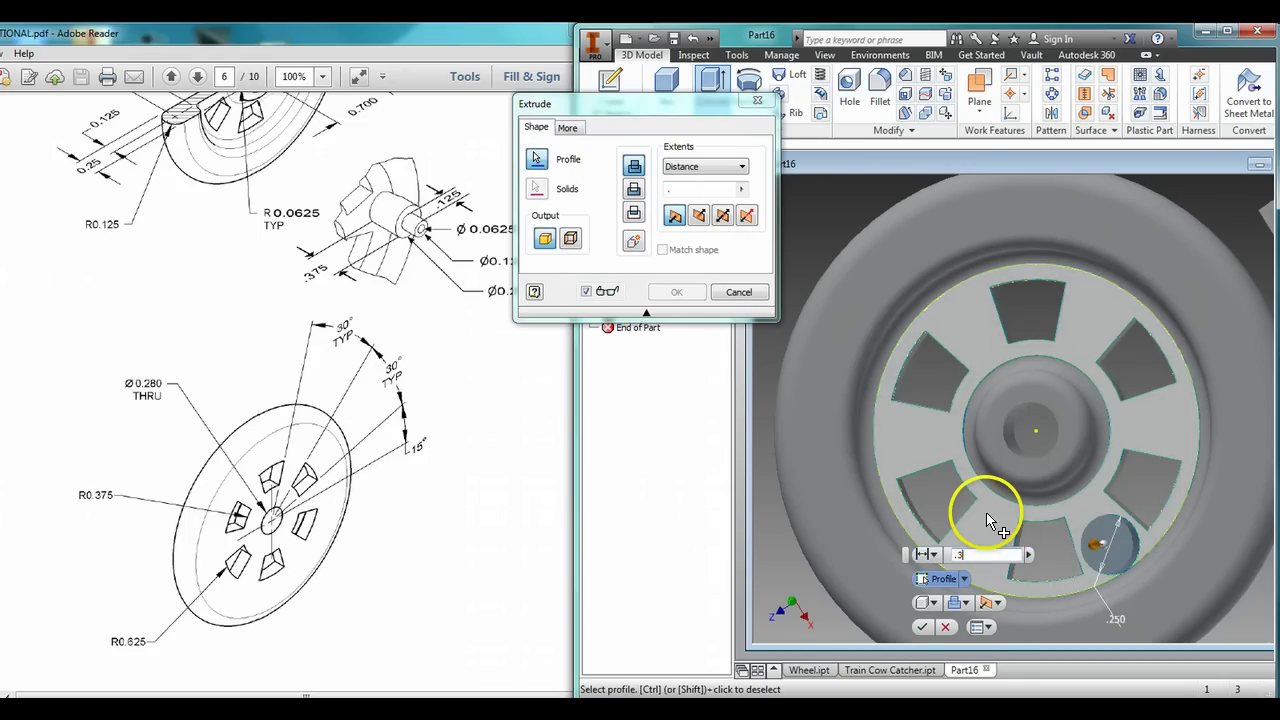
{"action": "key", "text": "Return"}
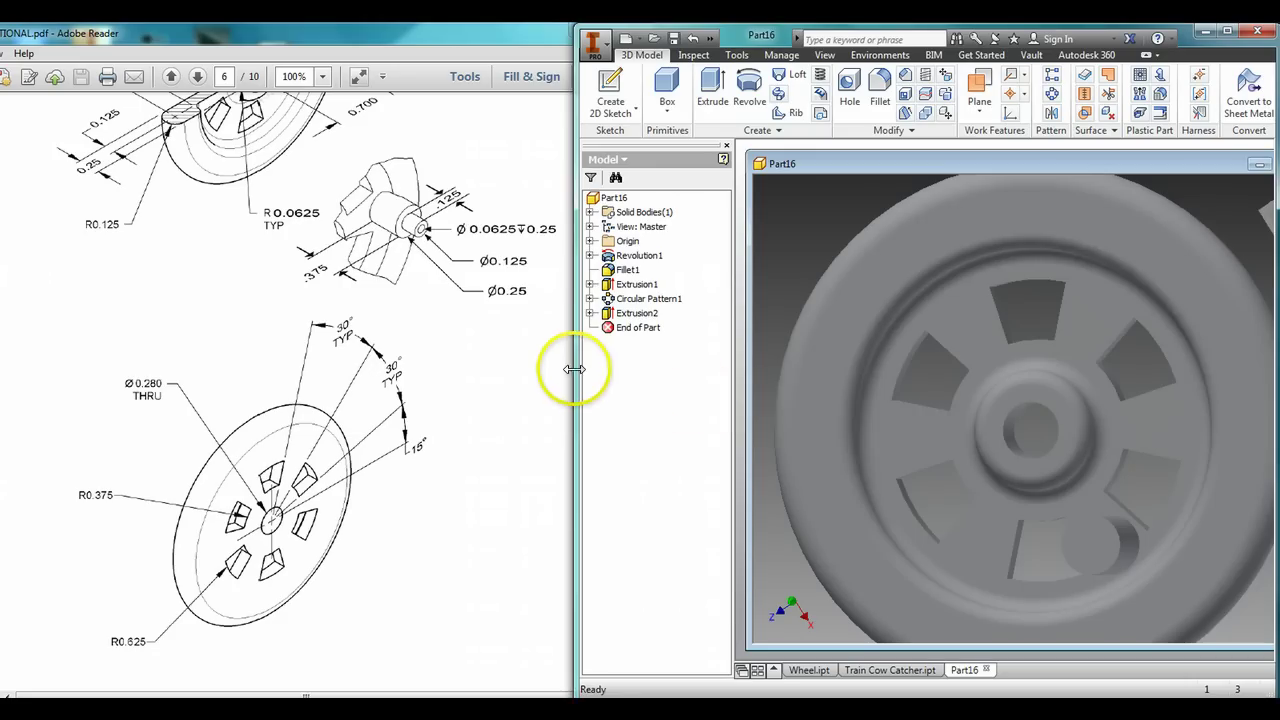
Orbit the wheel to show the boss end face and resize the modelling window
{"action": "left_click_drag", "start_coordinate": [575, 370], "coordinate": [518, 345]}
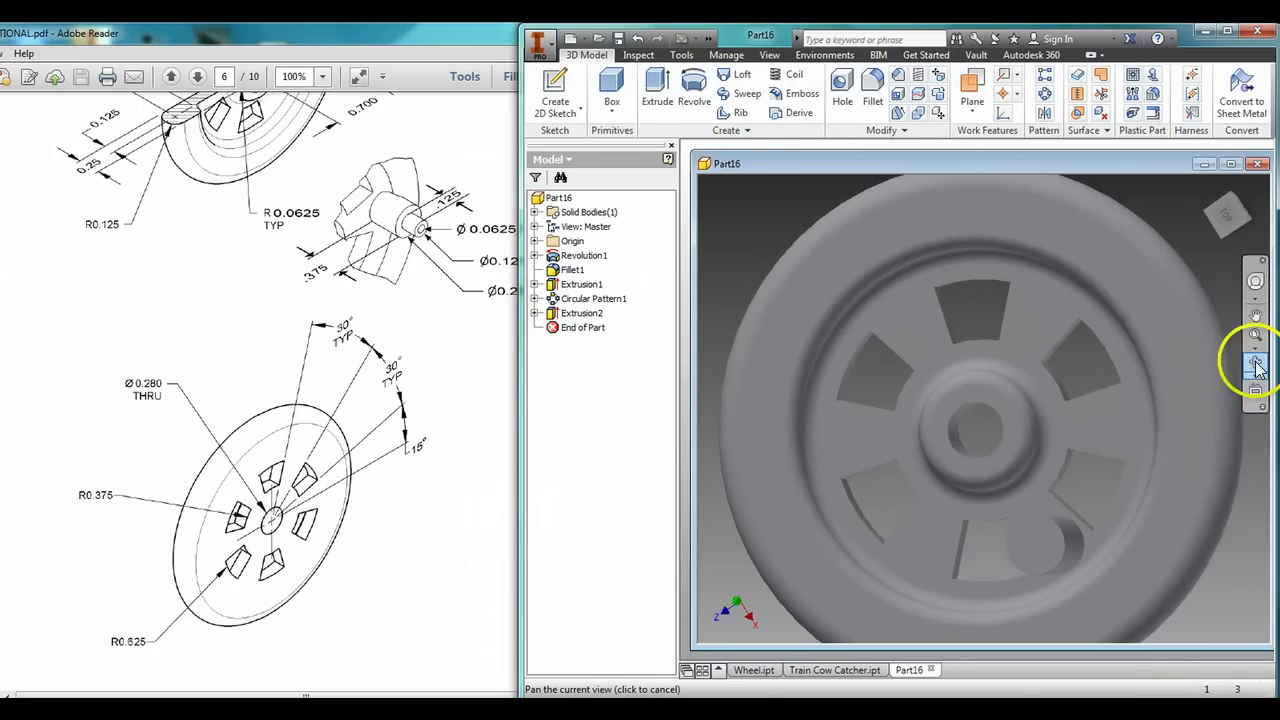
{"action": "left_click", "coordinate": [1255, 363]}
{"action": "left_click_drag", "start_coordinate": [1137, 529], "coordinate": [1143, 449]}
{"action": "right_click", "coordinate": [1151, 457]}
{"action": "key", "text": "Escape"}
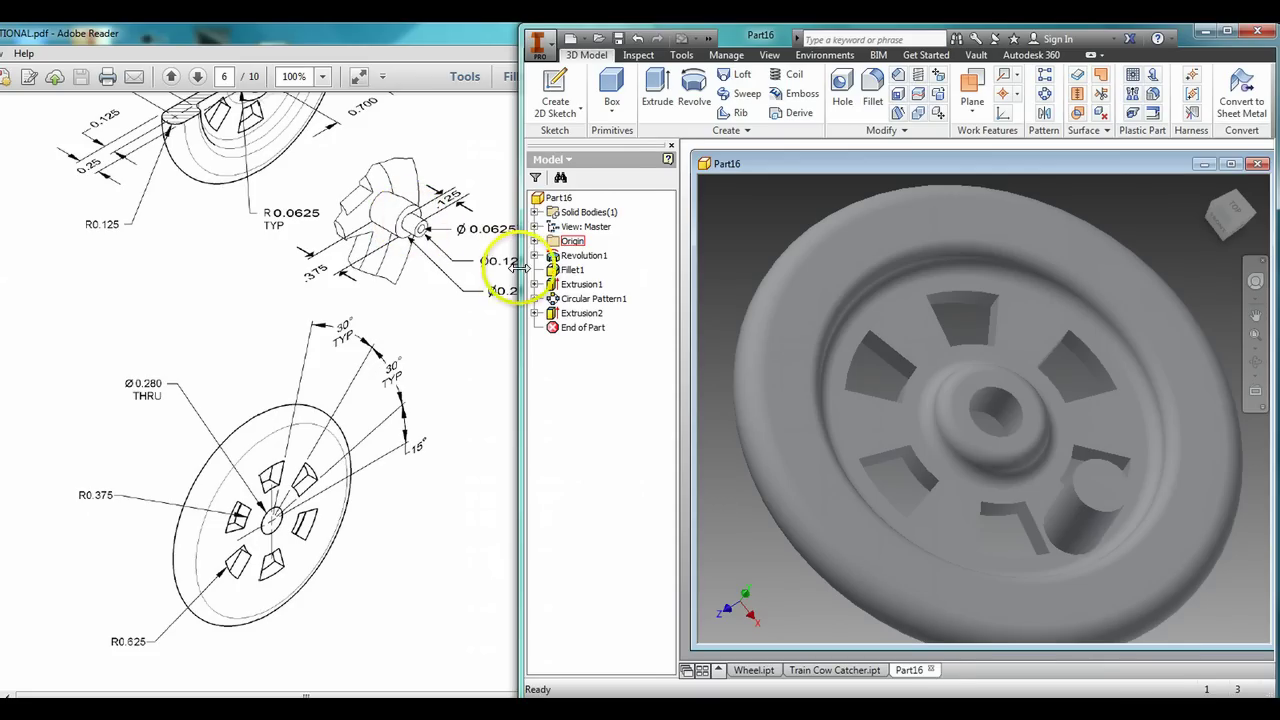
{"action": "left_click_drag", "start_coordinate": [521, 262], "coordinate": [540, 269]}
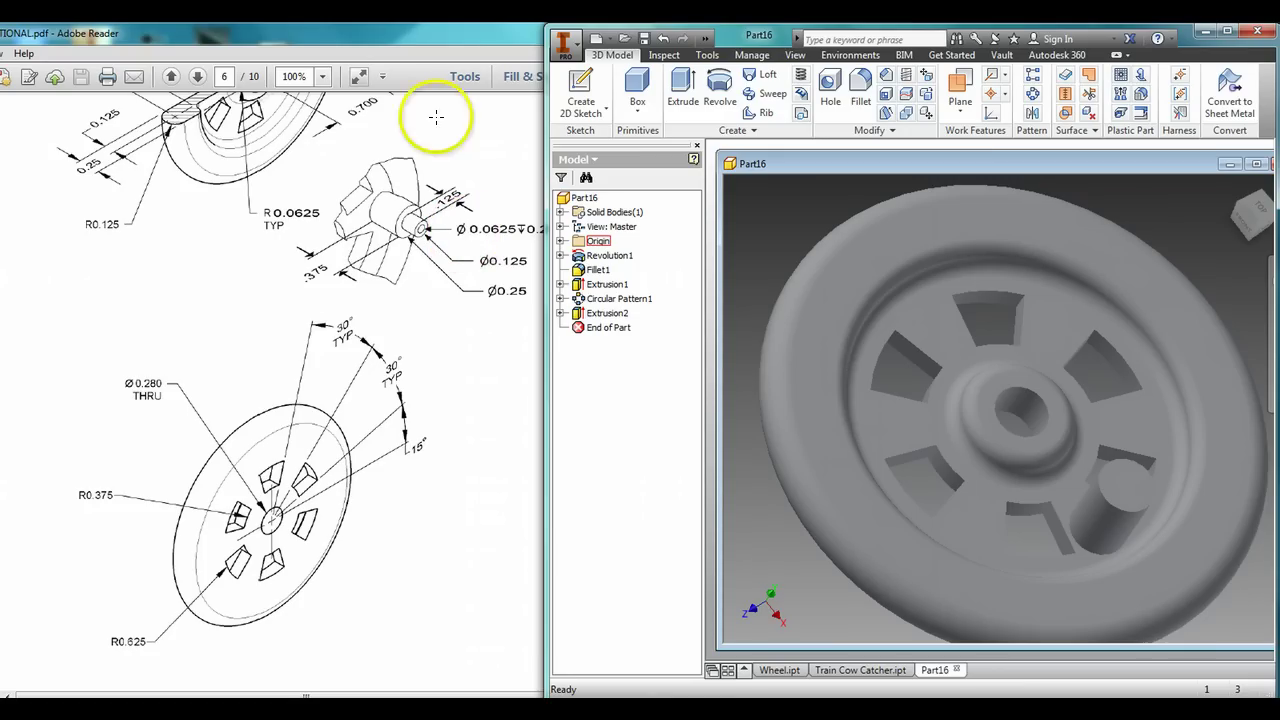
Sketch a 0.125 circle centred on the boss end face
{"action": "left_click", "coordinate": [579, 85]}
{"action": "left_click", "coordinate": [1135, 502]}
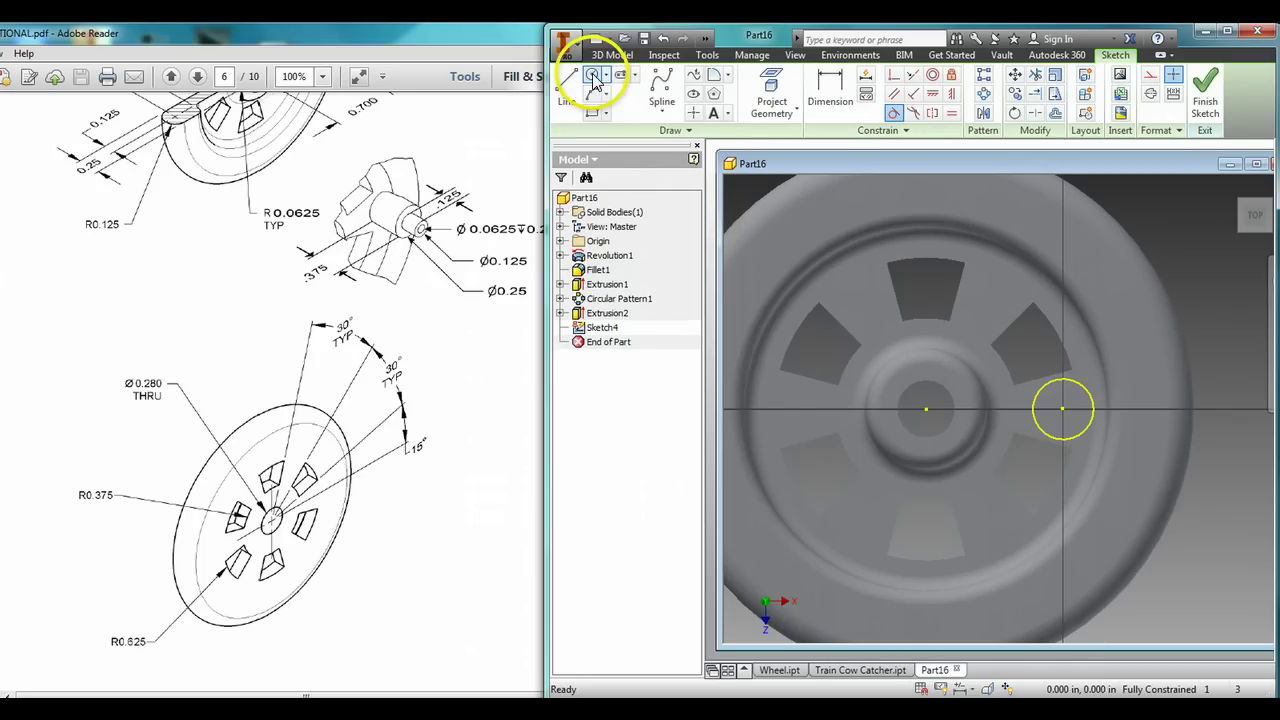
{"action": "left_click", "coordinate": [593, 75]}
{"action": "left_click", "coordinate": [1061, 408]}
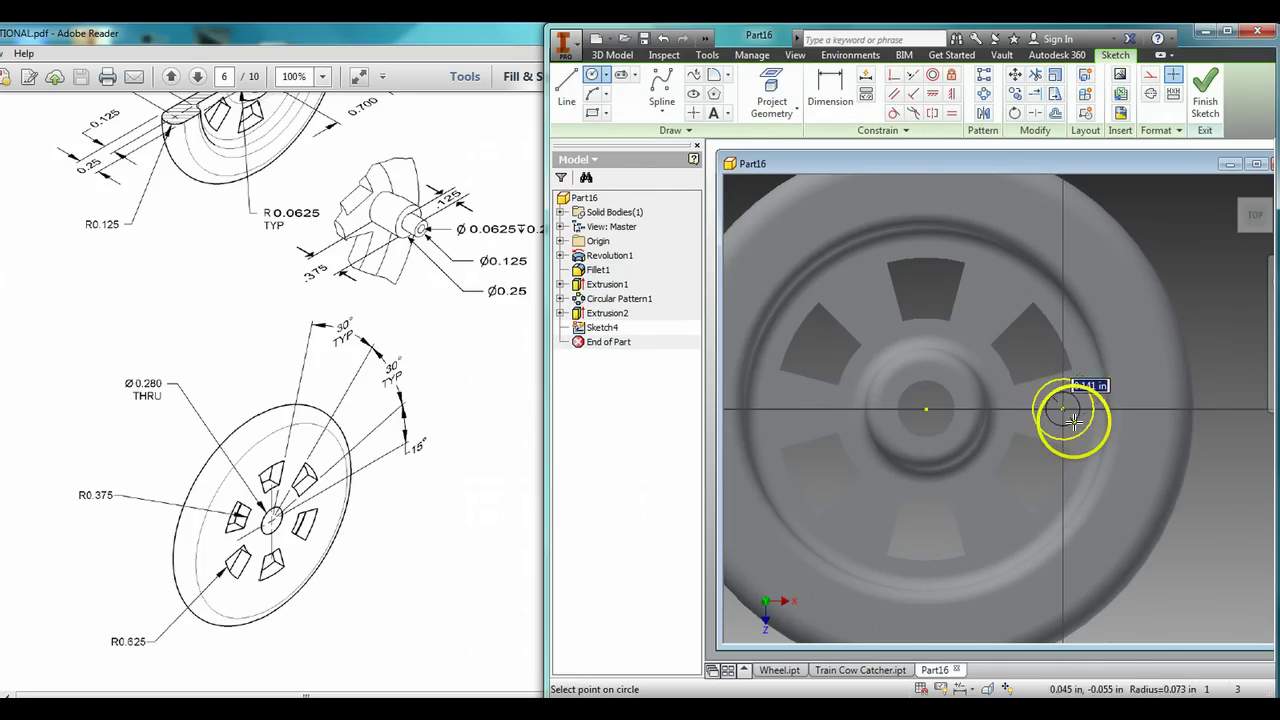
{"action": "type", "text": ".125"}
{"action": "key", "text": "Return"}
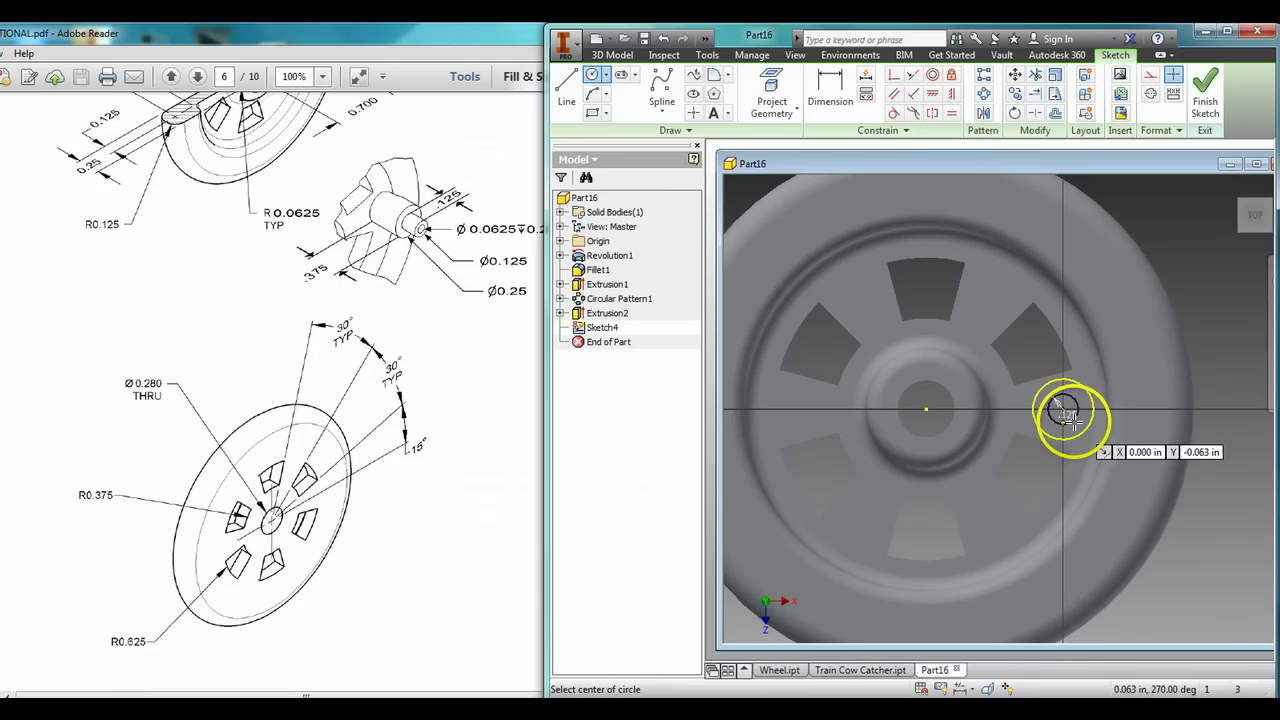
{"action": "left_click", "coordinate": [1204, 95]}
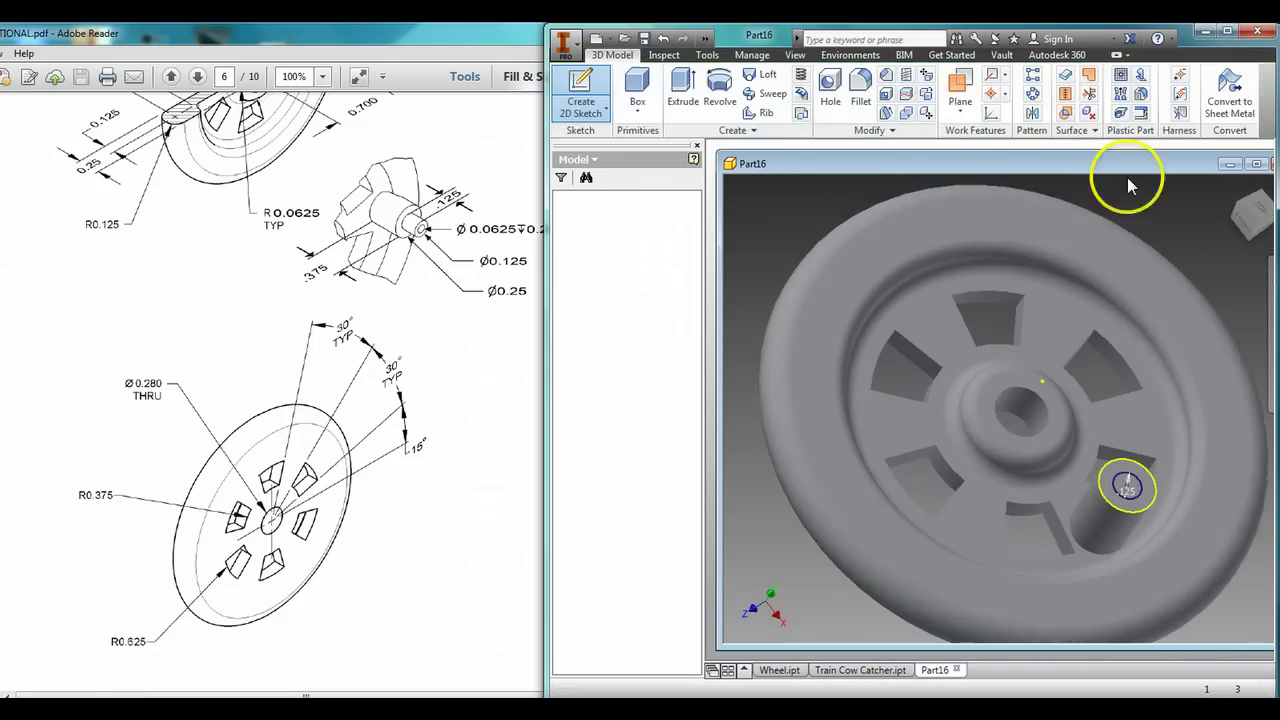
Extrude the circle 0.125 in to form the stepped pin
{"action": "left_click", "coordinate": [690, 88]}
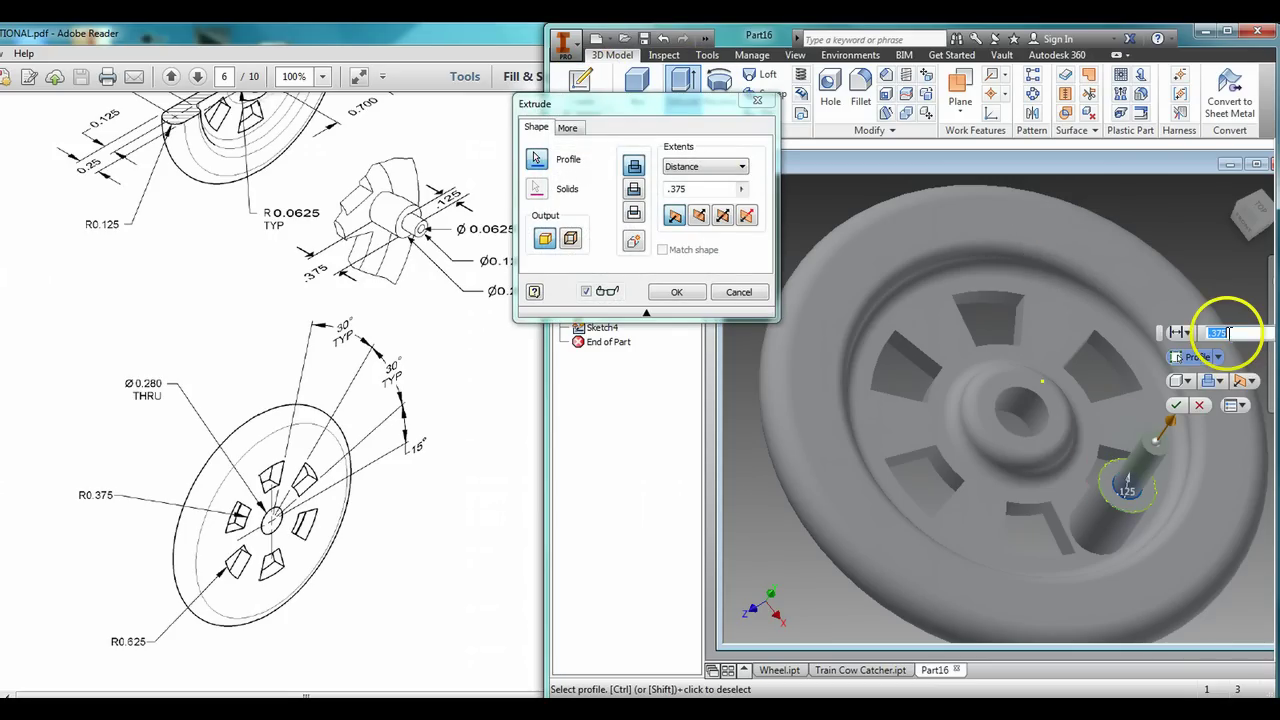
{"action": "type", "text": ".125"}
{"action": "key", "text": "Return"}
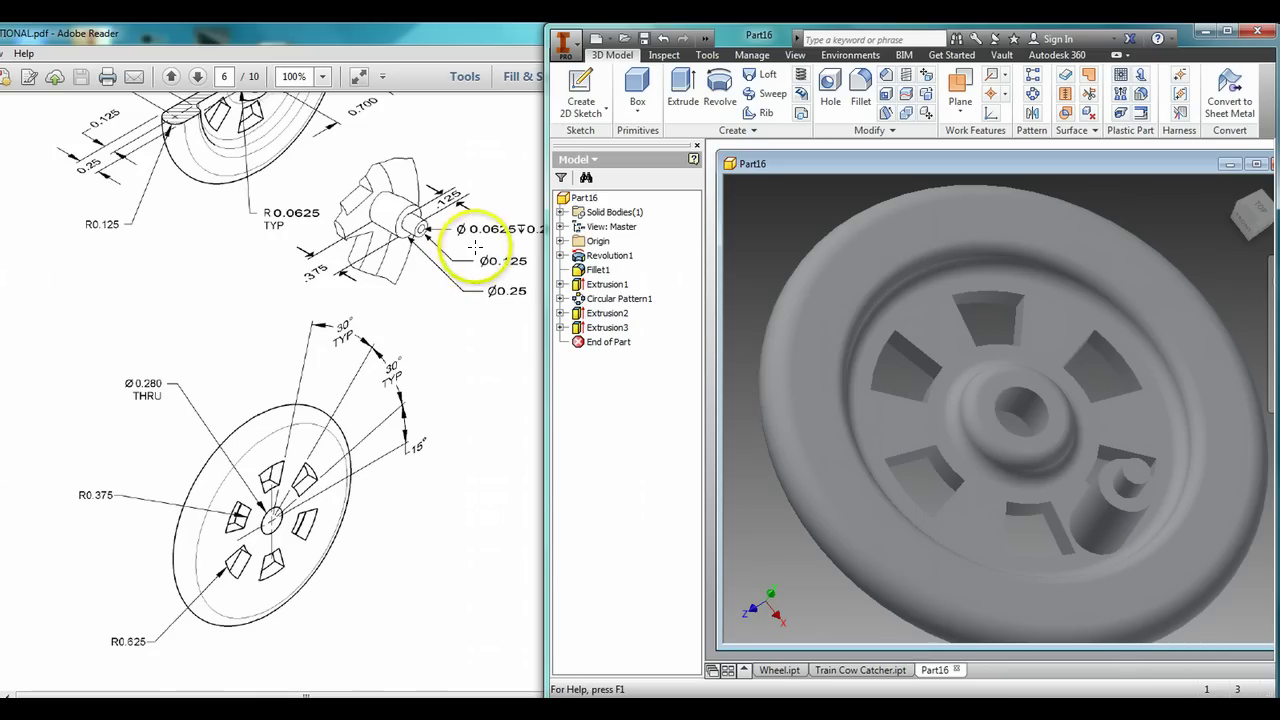
Sketch a hole-centre point on the pin's end face, on its axis
{"action": "left_click_drag", "start_coordinate": [546, 262], "coordinate": [568, 261]}
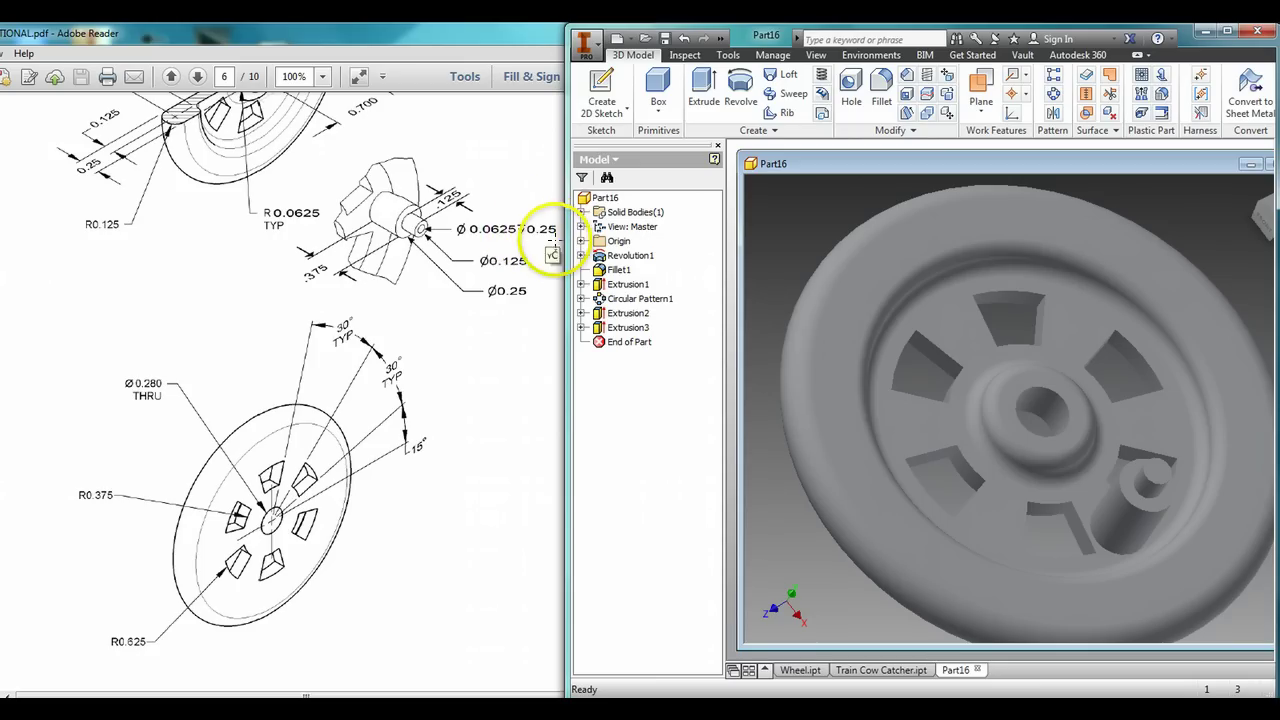
{"action": "left_click", "coordinate": [602, 88]}
{"action": "left_click", "coordinate": [1160, 455]}
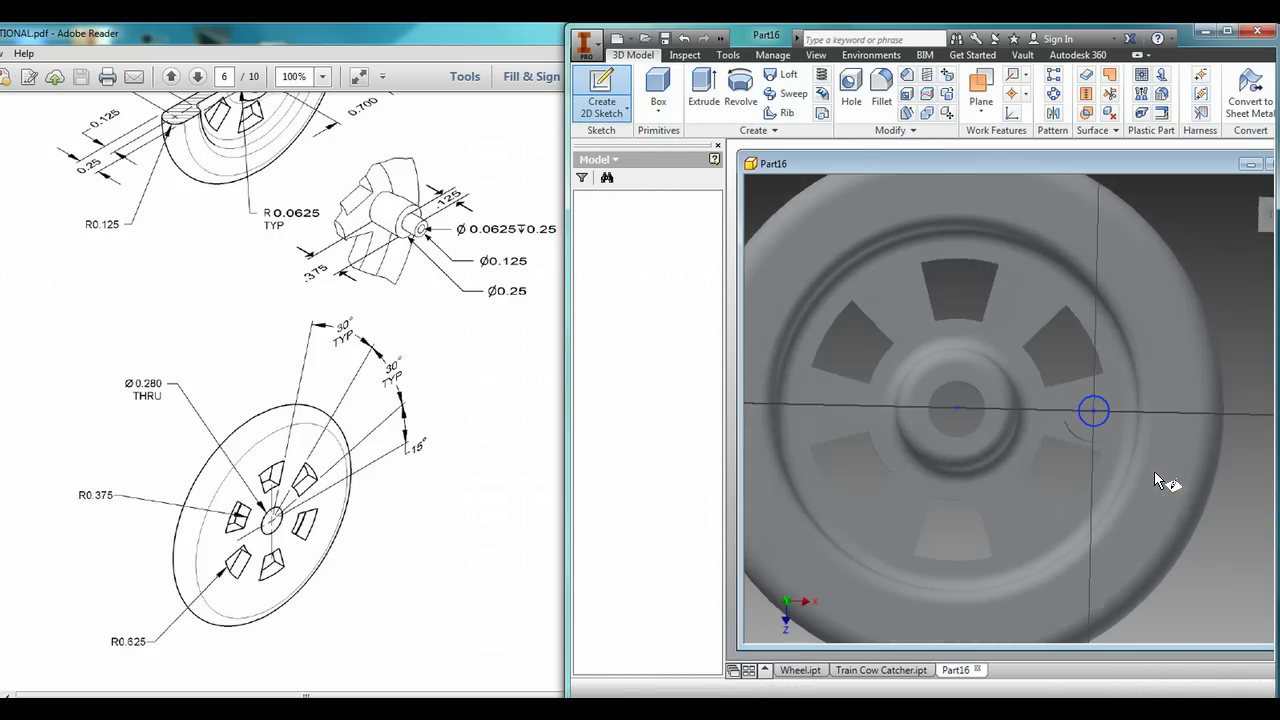
{"action": "left_click", "coordinate": [714, 93]}
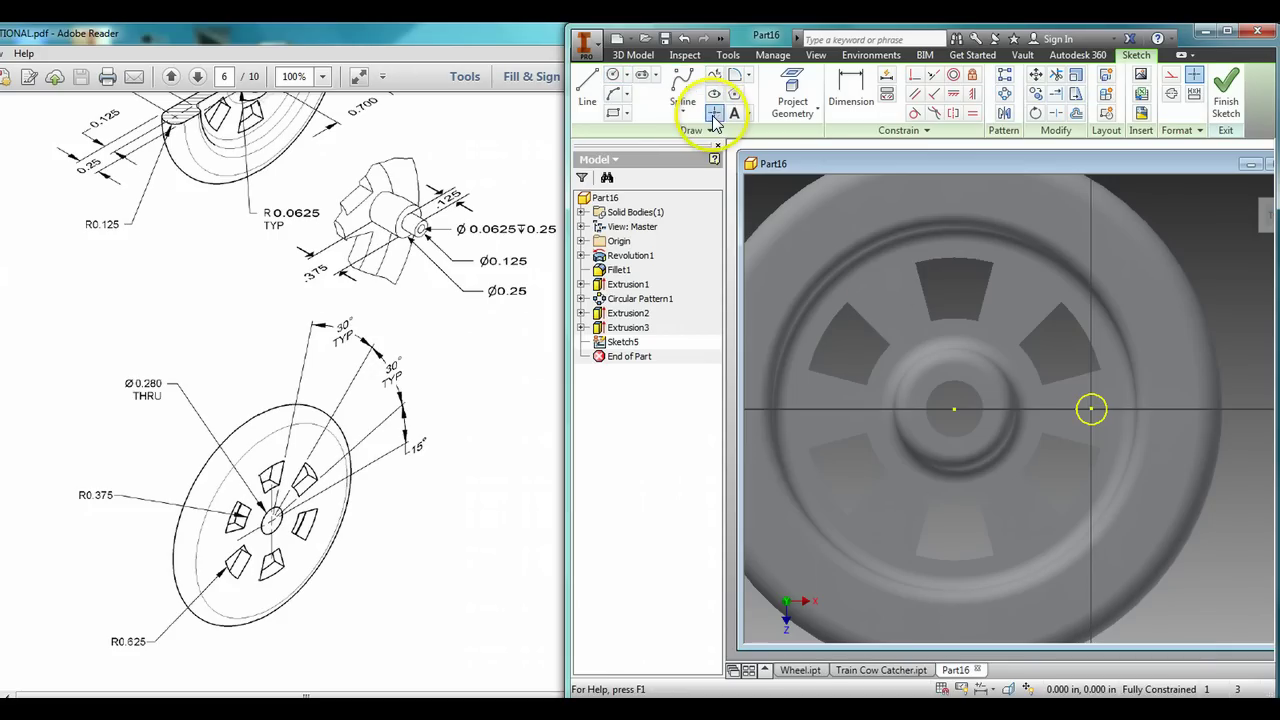
{"action": "left_click", "coordinate": [1094, 408]}
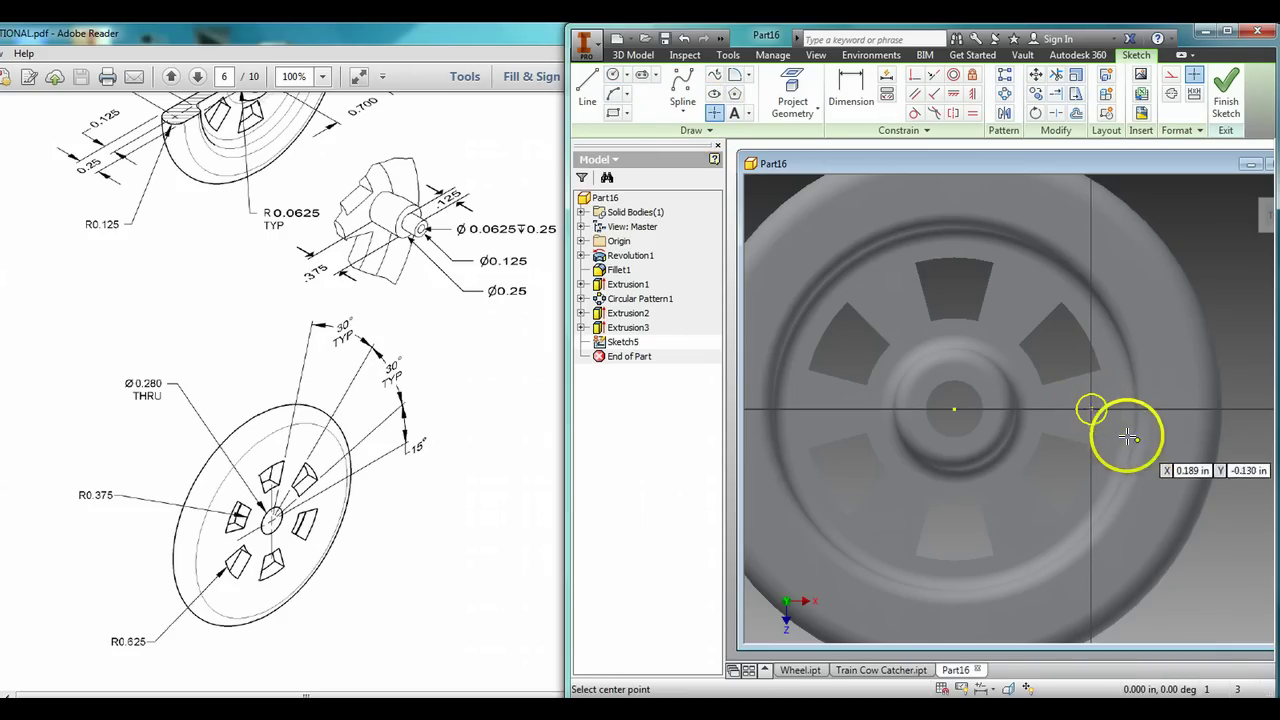
{"action": "left_click", "coordinate": [1216, 102]}
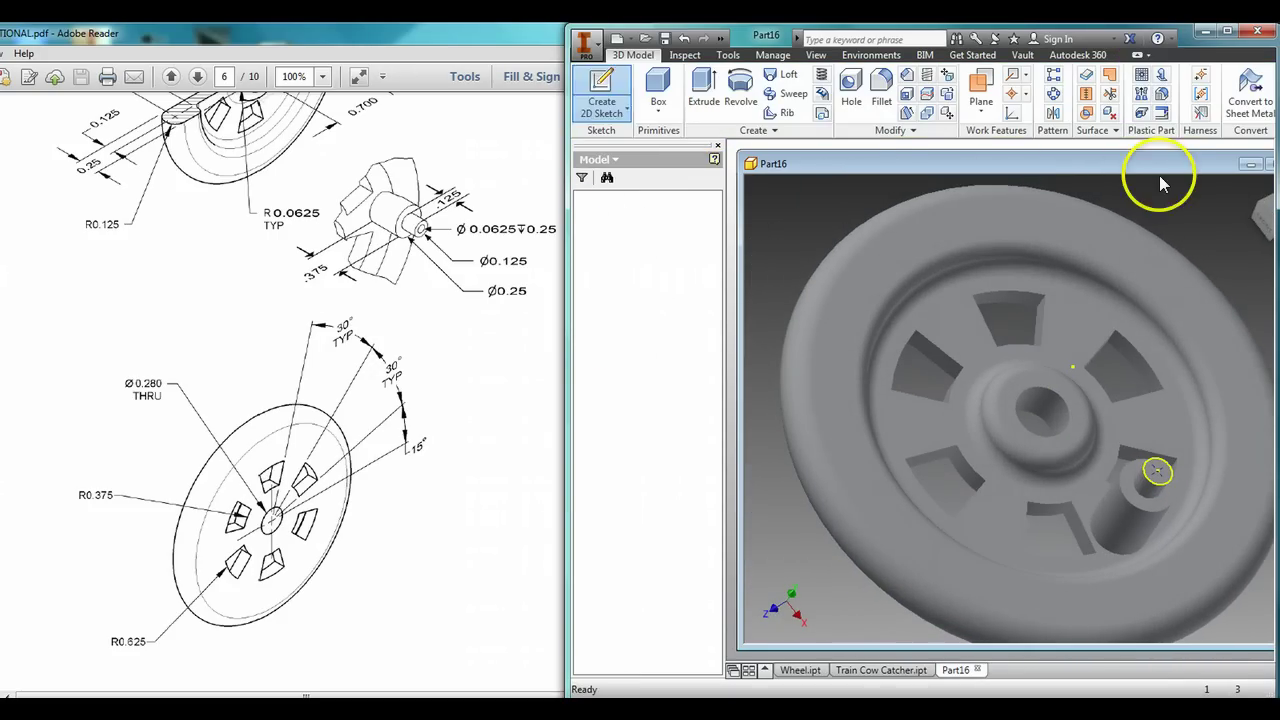
Create Hole1 at that point with .0625 diameter and .2 depth
{"action": "left_click", "coordinate": [849, 92]}
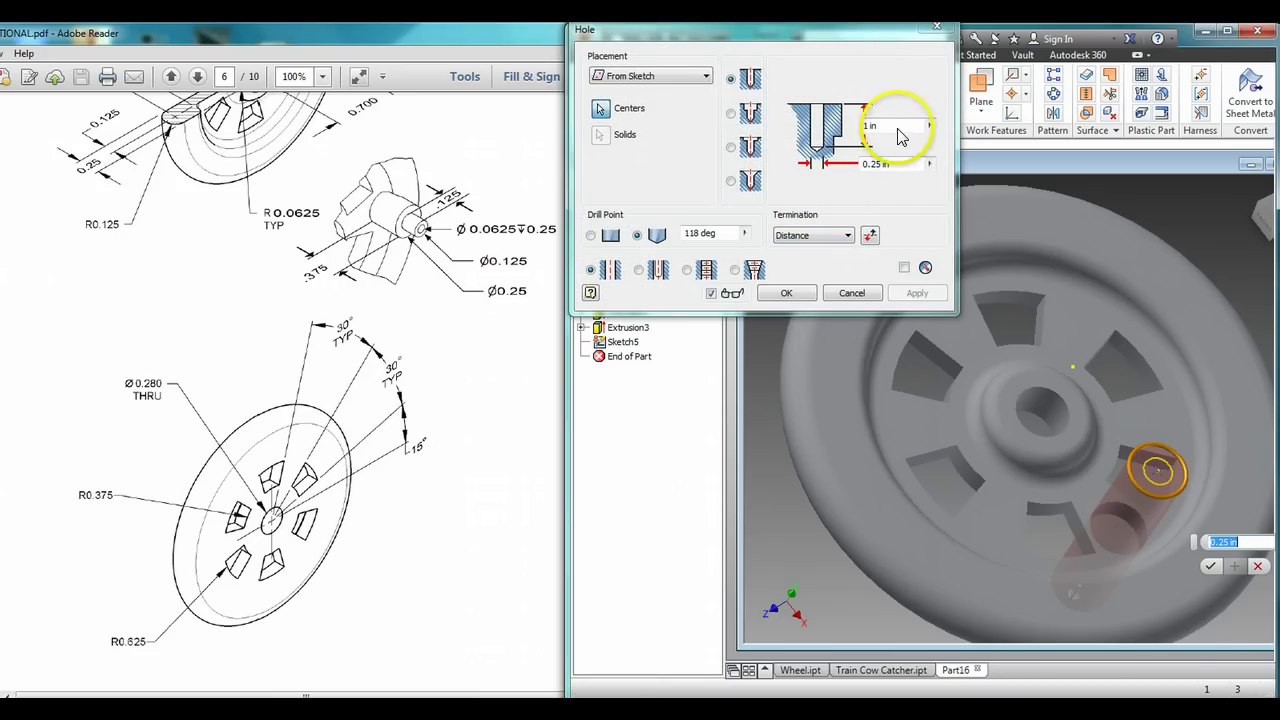
{"action": "left_click", "coordinate": [845, 160]}
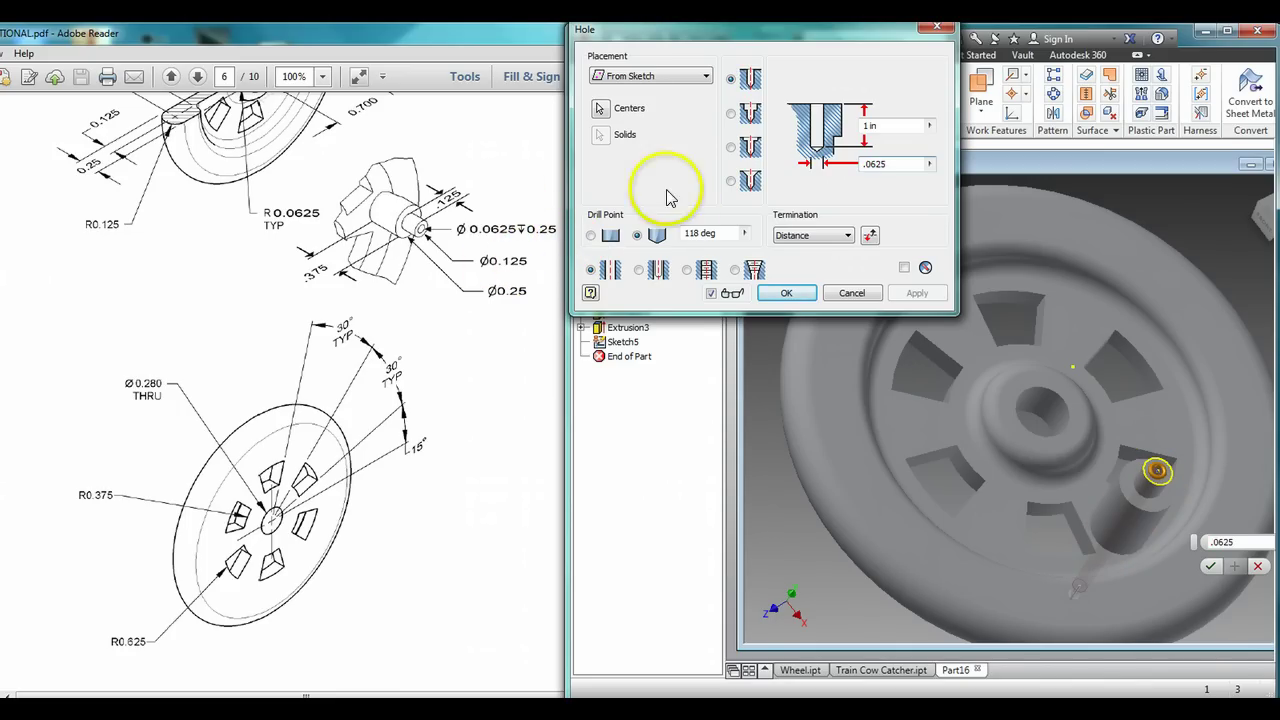
{"action": "left_click", "coordinate": [872, 125]}
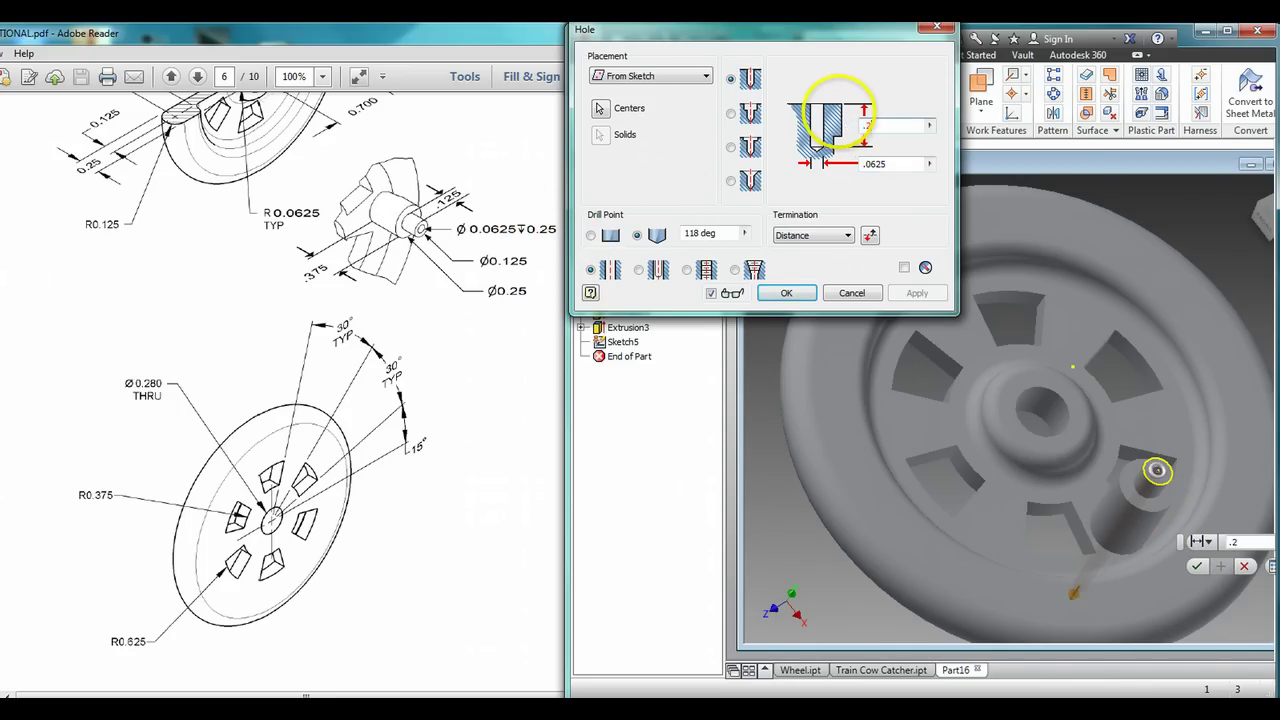
{"action": "type", "text": ".2"}
{"action": "left_click", "coordinate": [777, 293]}
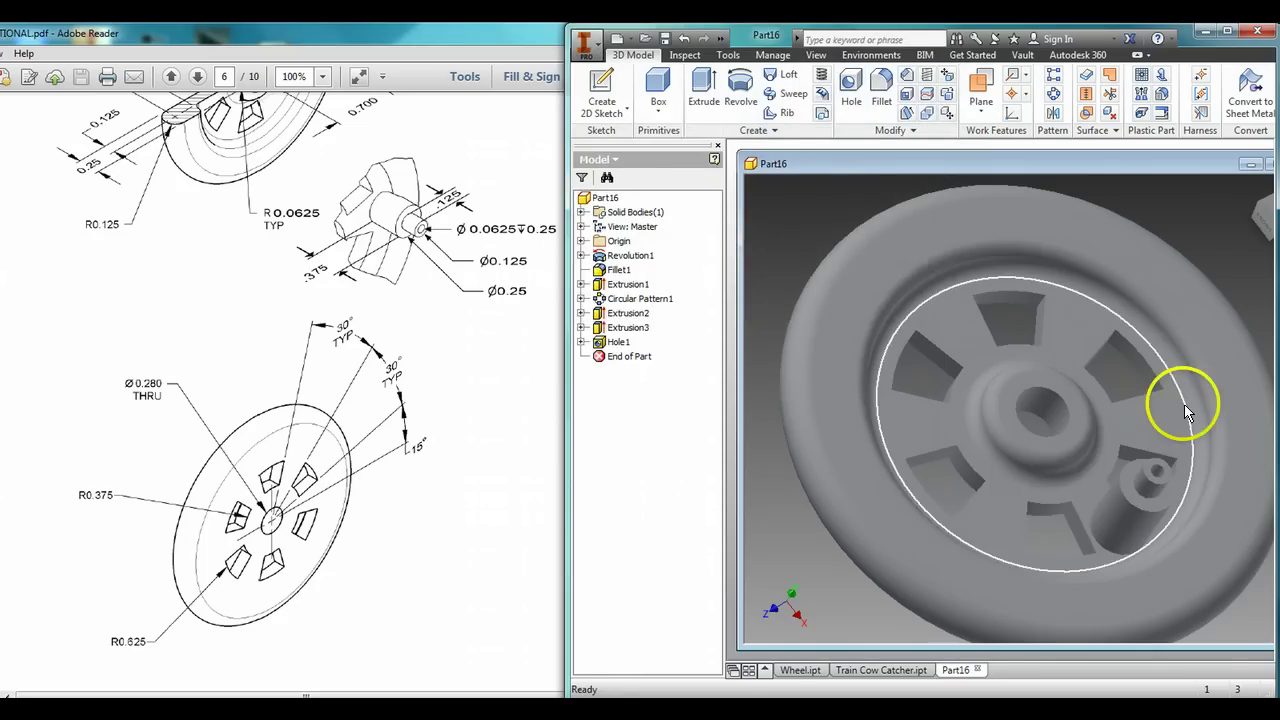
{"action": "scroll", "coordinate": [1194, 251], "scroll_direction": "down", "scroll_amount": 3}
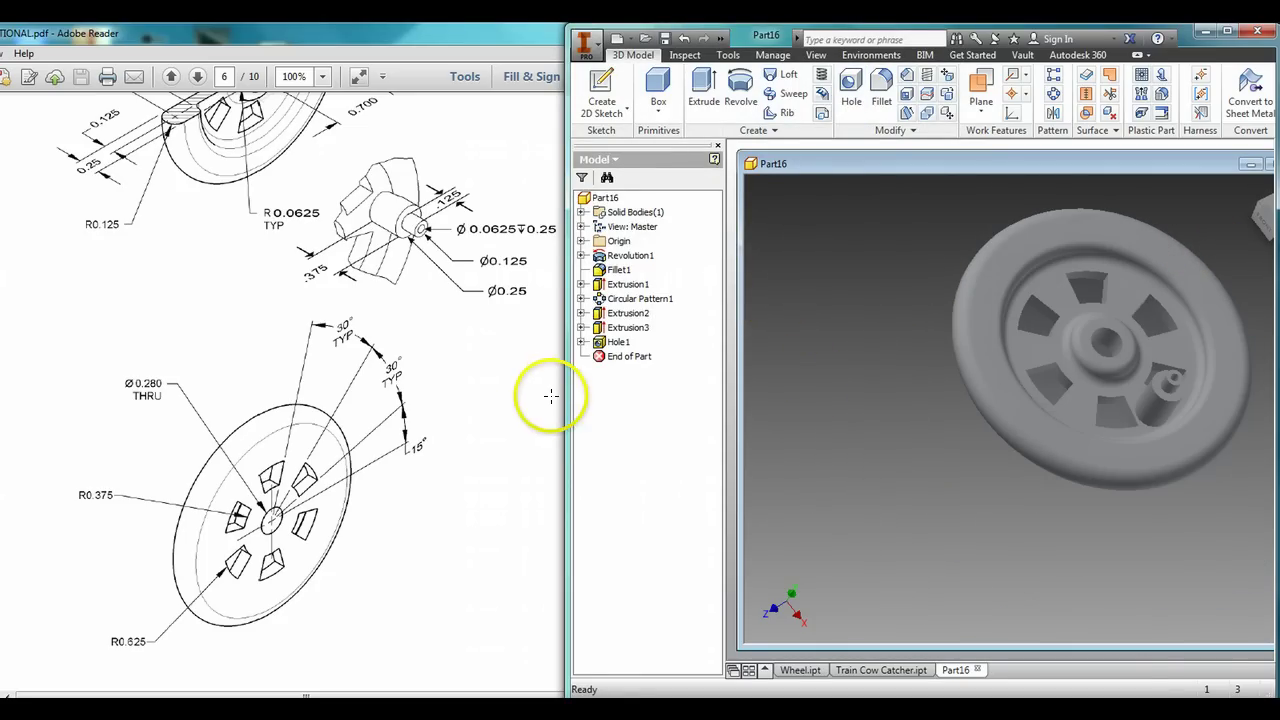
{"action": "left_click_drag", "start_coordinate": [566, 395], "coordinate": [354, 392]}
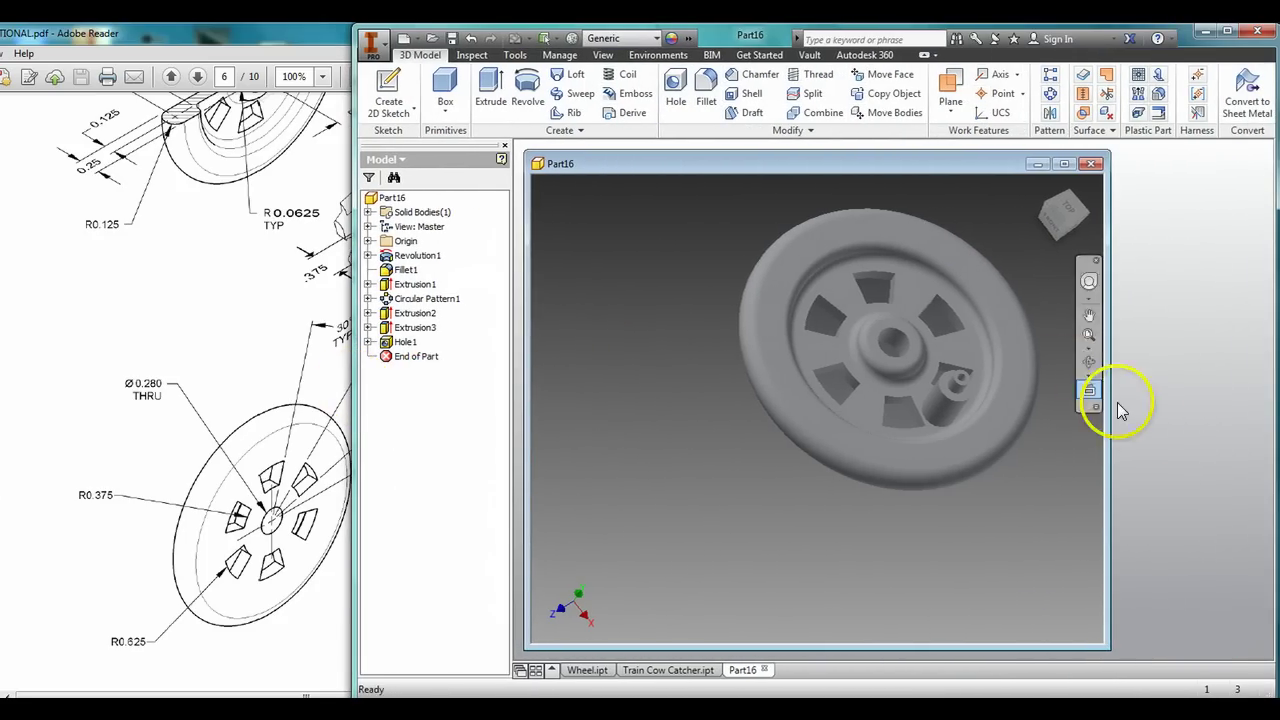
{"action": "left_click_drag", "start_coordinate": [1113, 442], "coordinate": [1262, 409]}
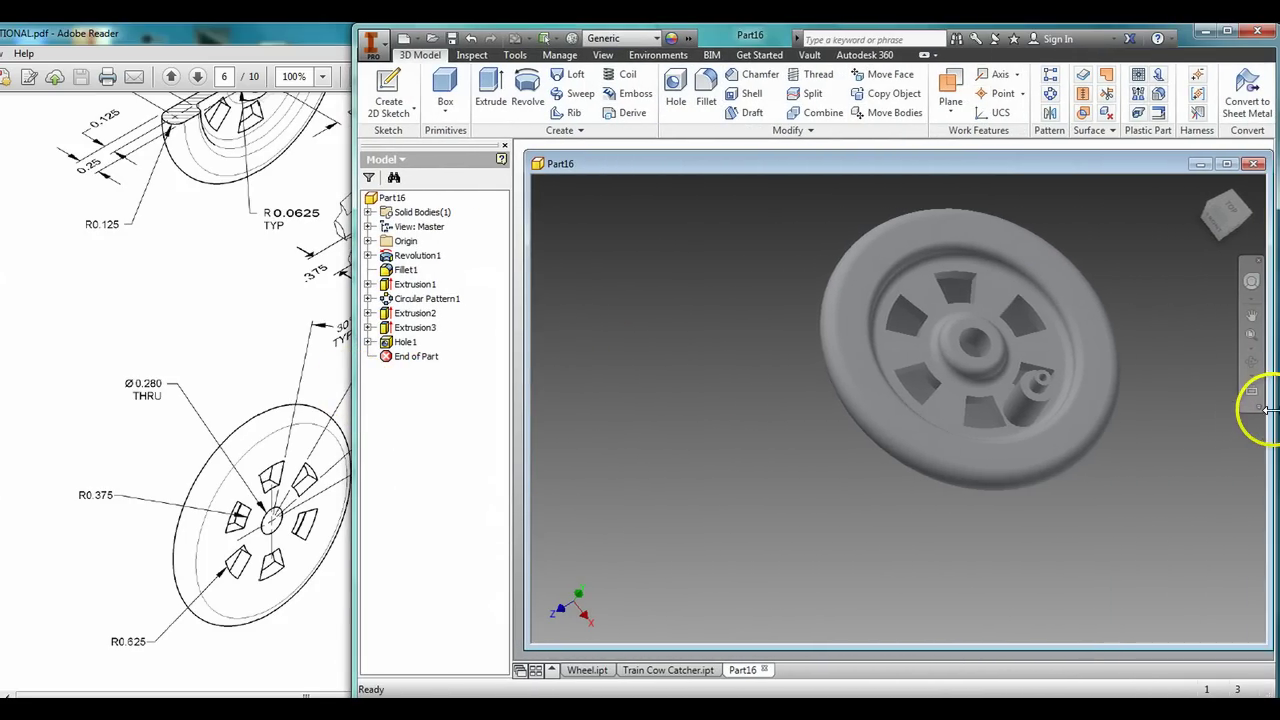
{"action": "left_click", "coordinate": [1251, 362]}
{"action": "left_click_drag", "start_coordinate": [946, 383], "coordinate": [800, 434]}
{"action": "right_click", "coordinate": [815, 422]}
{"action": "left_click", "coordinate": [870, 423]}
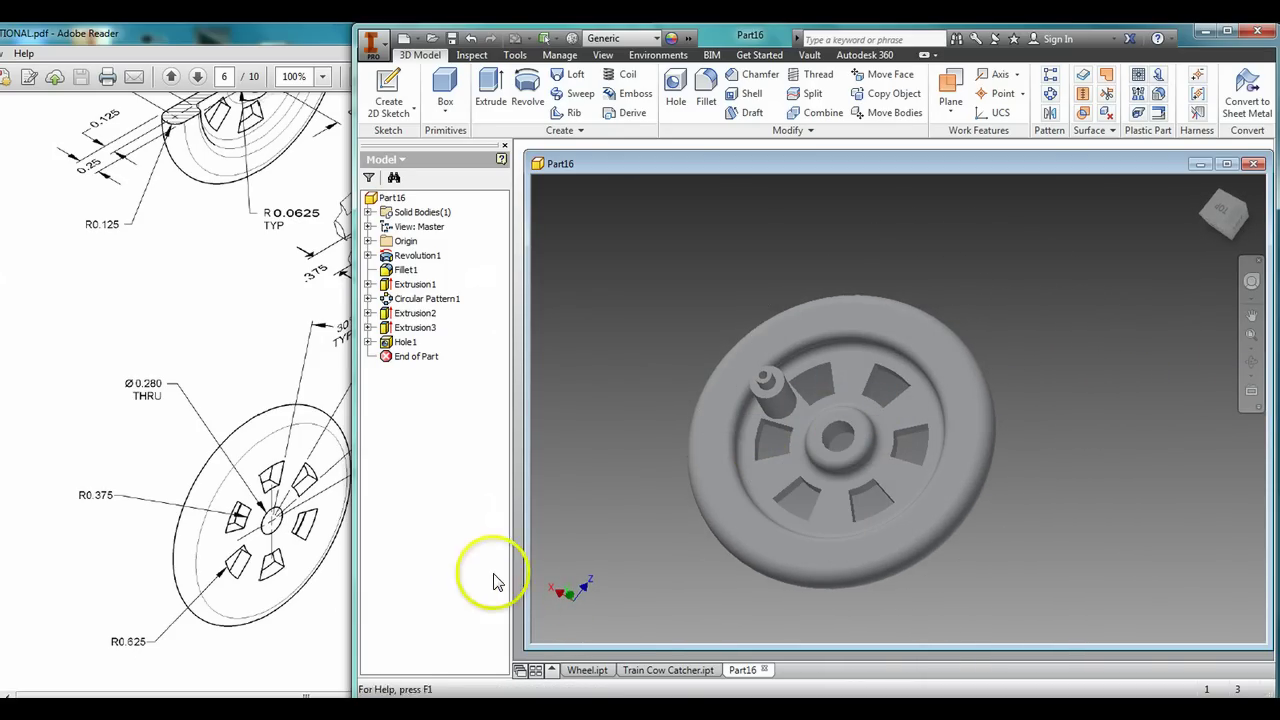
{"action": "left_click", "coordinate": [587, 670]}
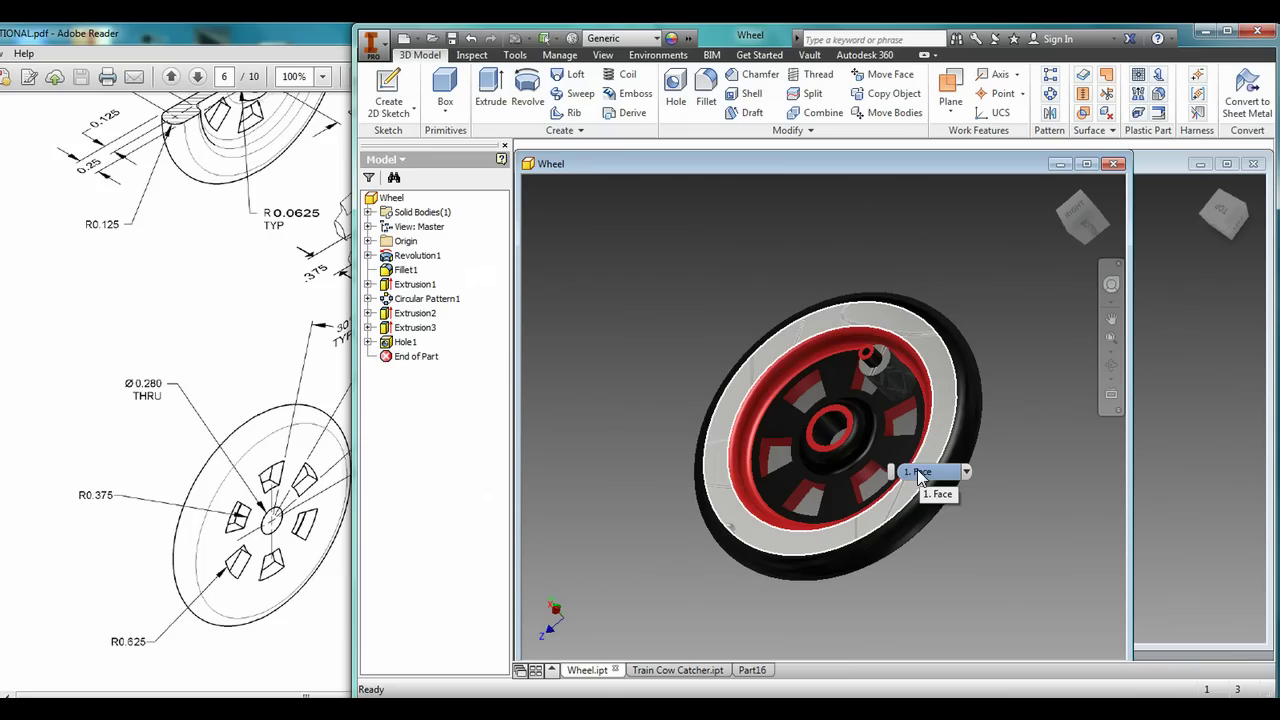
{"action": "left_click", "coordinate": [1255, 412]}
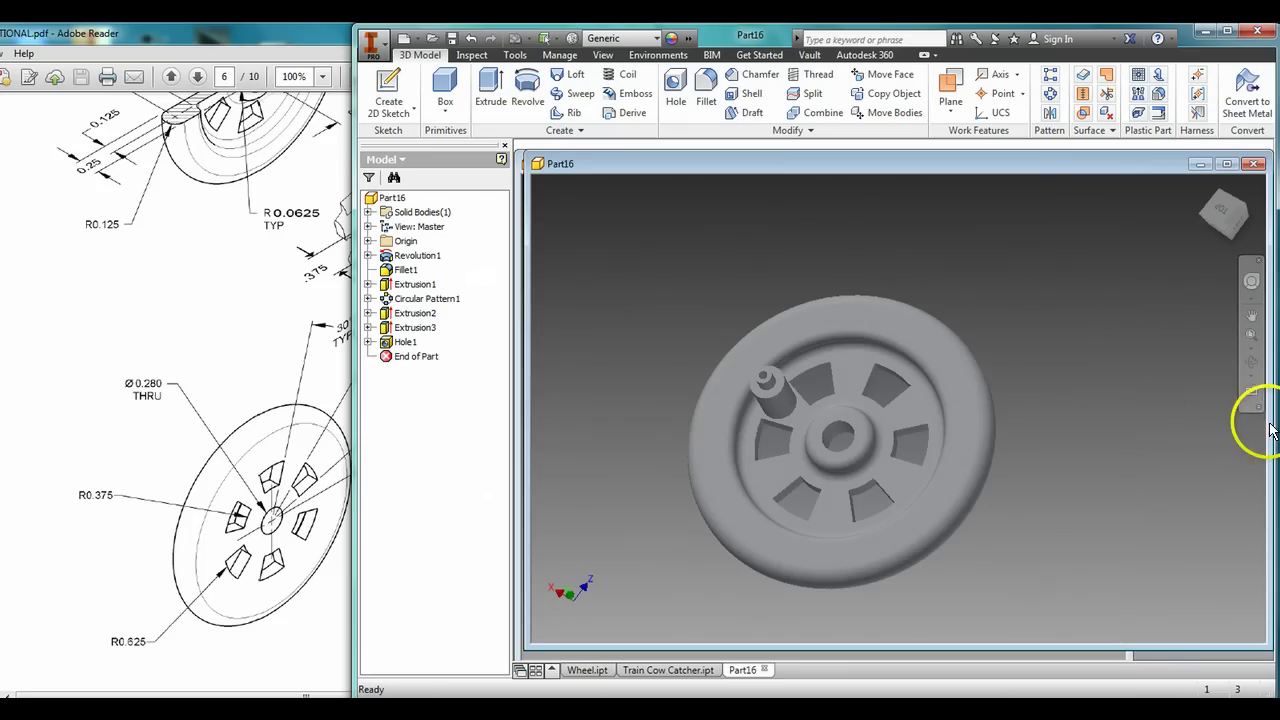